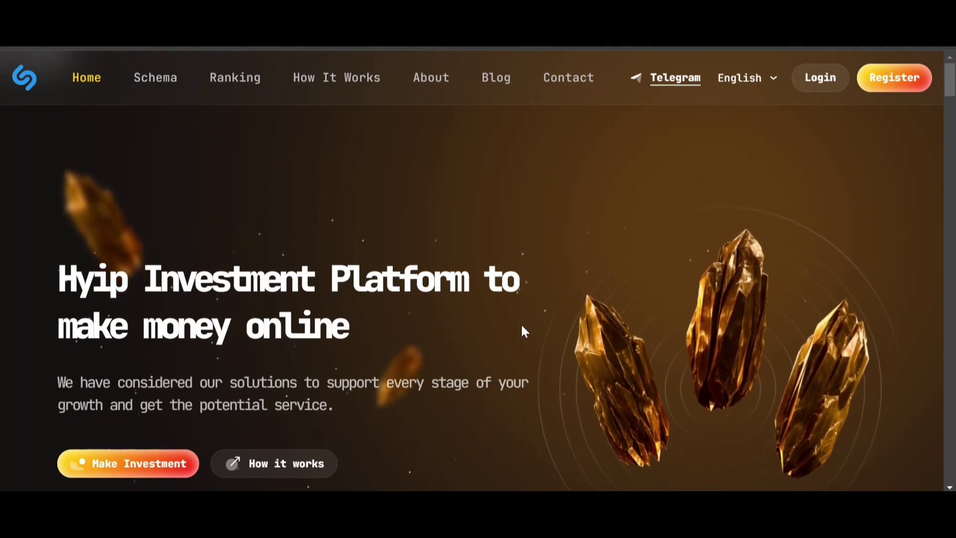
Step: Examine the Hyip investment homepage from its hero section through the plans, process steps, FAQ, blog posts and payment gateways
scroll(522, 326, down, 5)
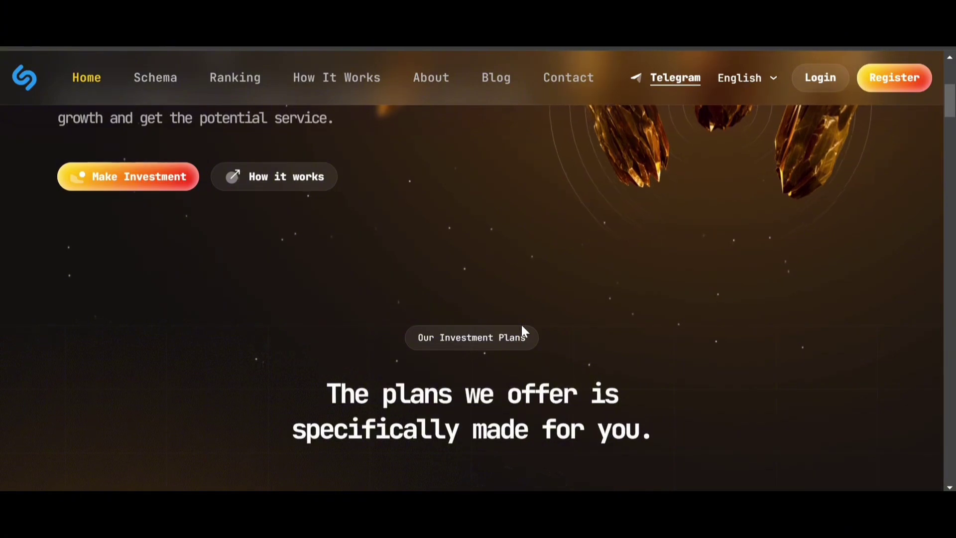
scroll(521, 323, down, 8)
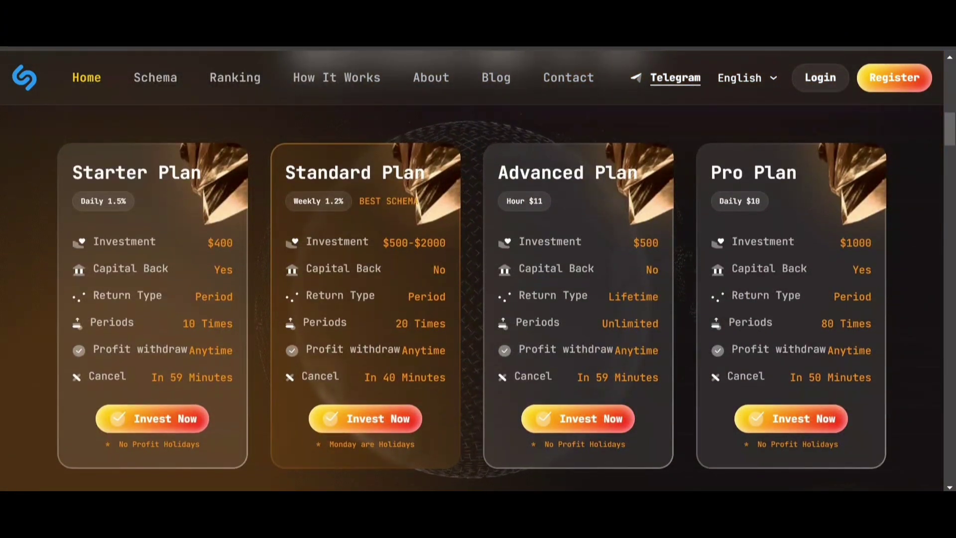
scroll(522, 326, down, 3)
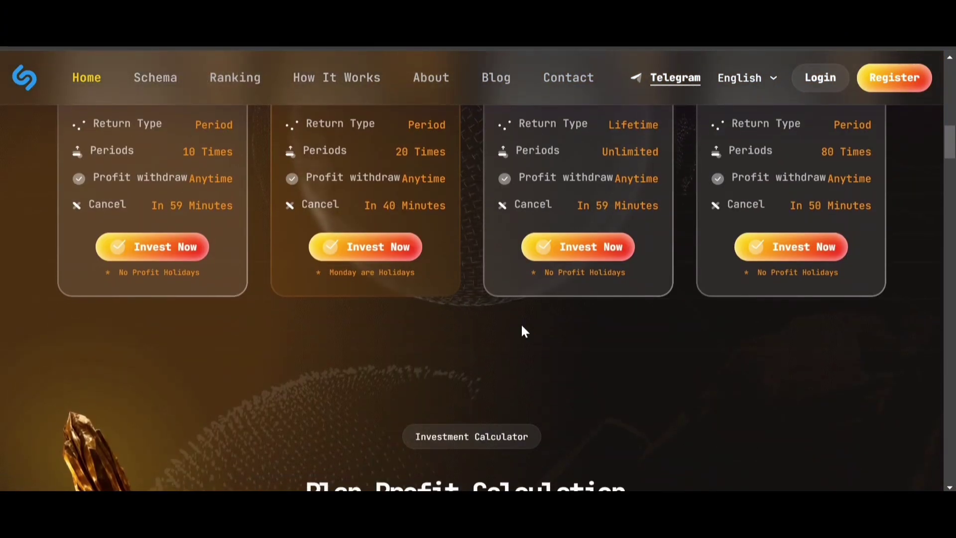
scroll(521, 324, down, 7)
scroll(521, 324, down, 4)
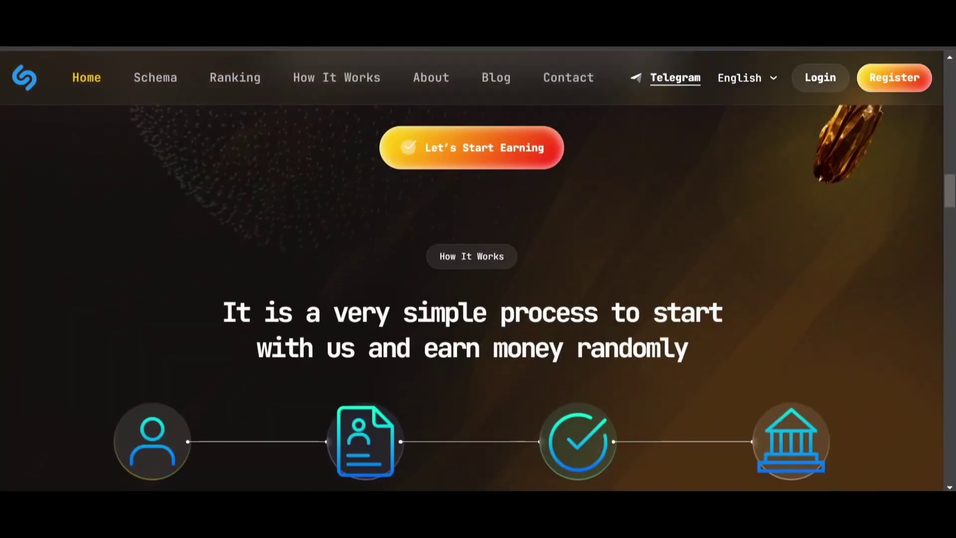
scroll(521, 324, down, 5)
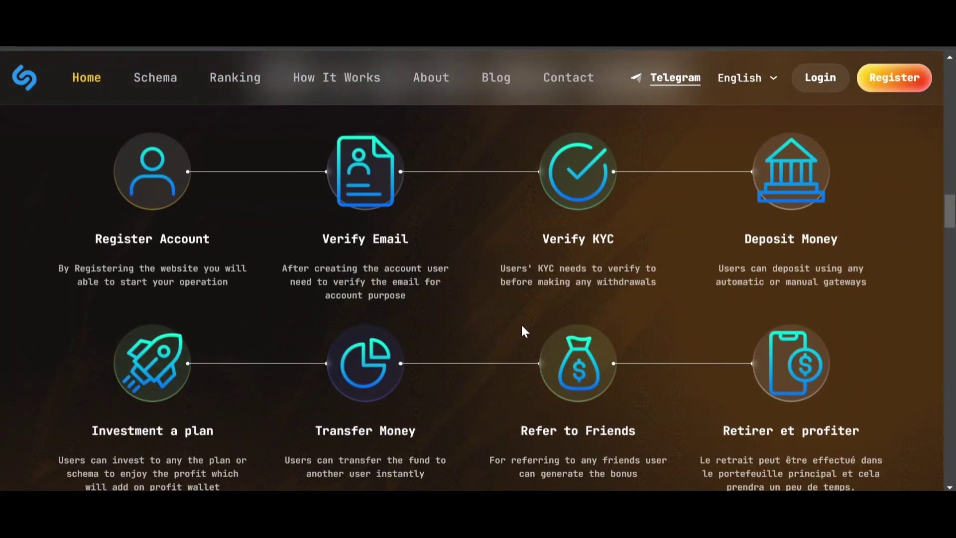
scroll(521, 324, down, 15)
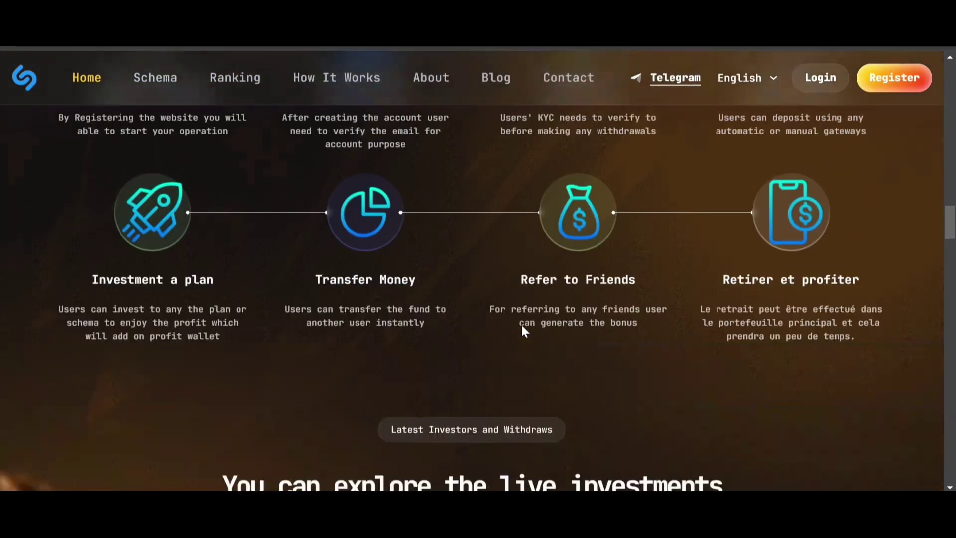
scroll(523, 332, down, 20)
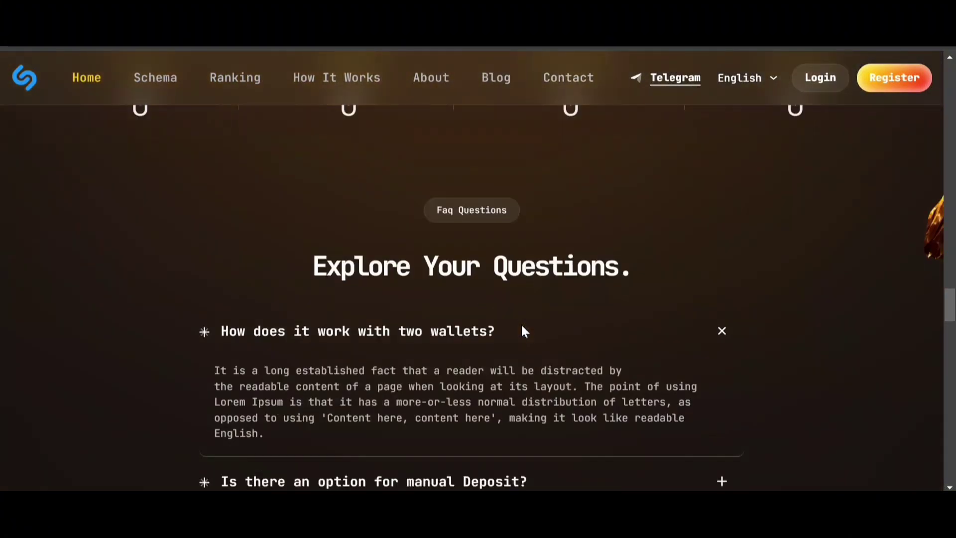
scroll(522, 327, down, 6)
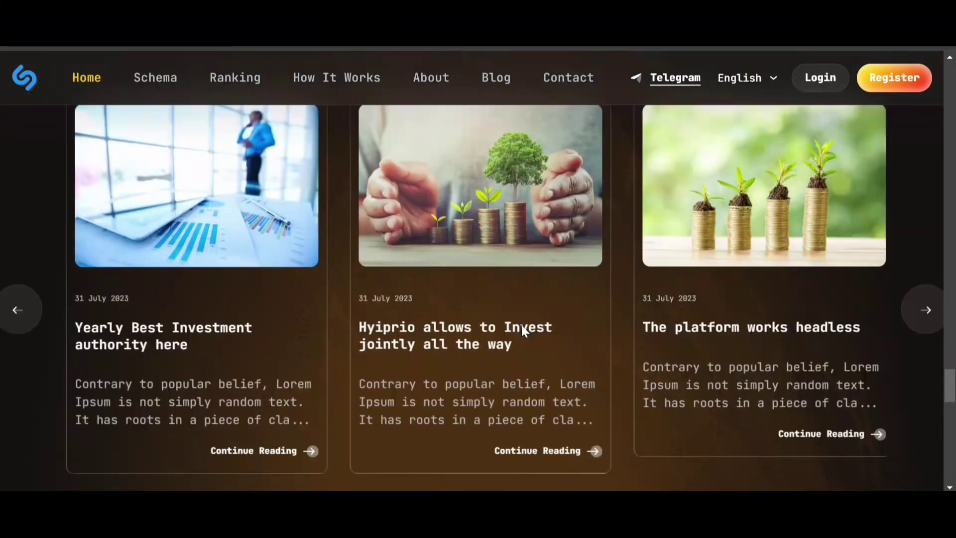
scroll(522, 327, down, 8)
scroll(522, 327, up, 20)
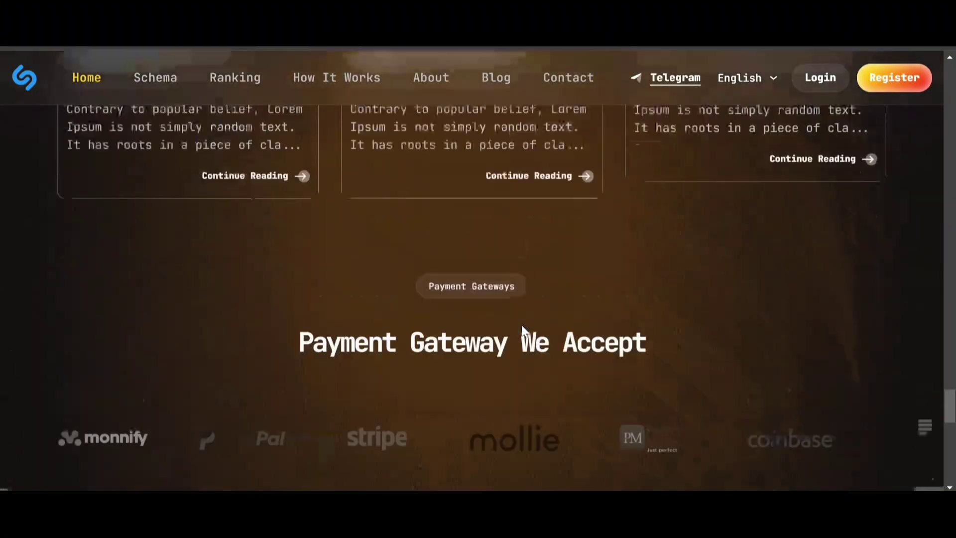
scroll(522, 329, up, 20)
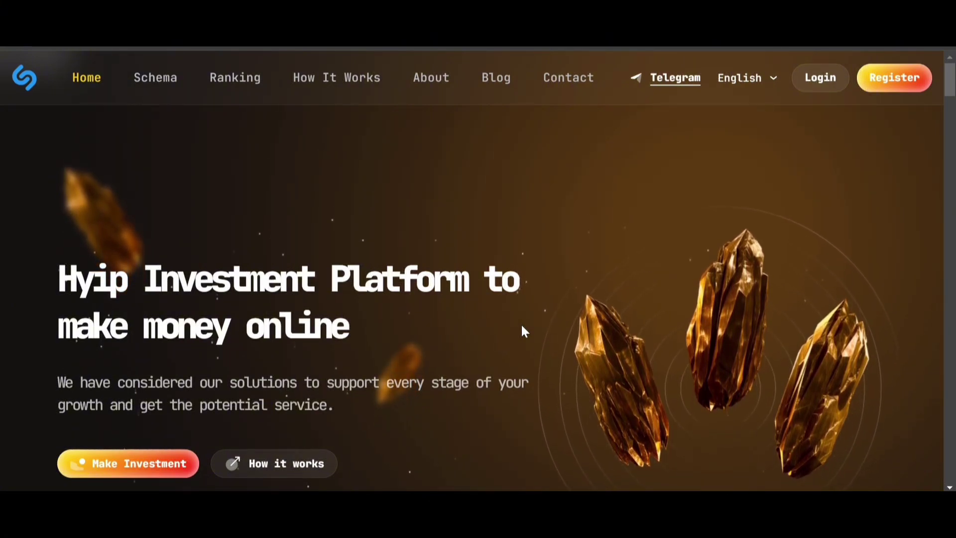
Step: Review the homepage's investment plans, profit calculator and how-it-works sections once more
scroll(521, 324, down, 12)
scroll(521, 325, down, 5)
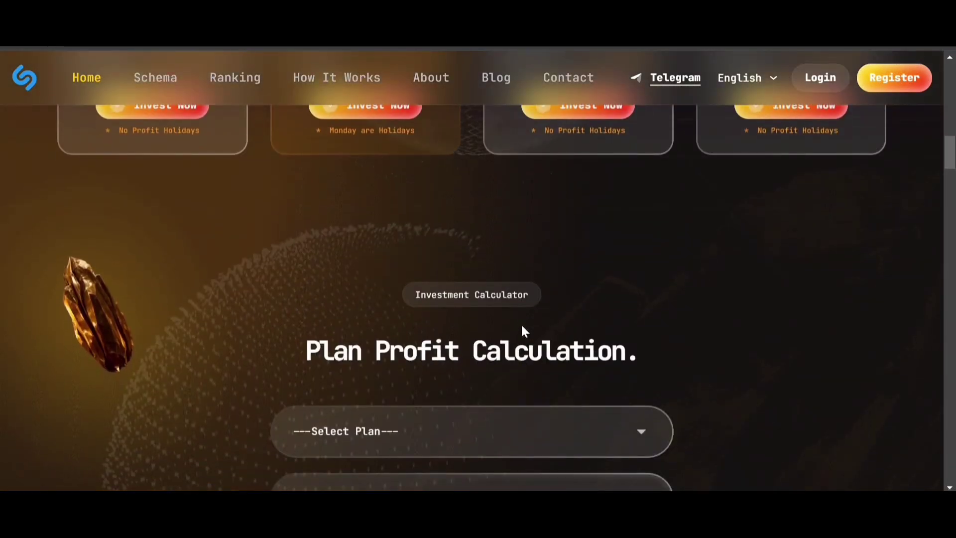
scroll(521, 325, down, 5)
scroll(521, 325, down, 20)
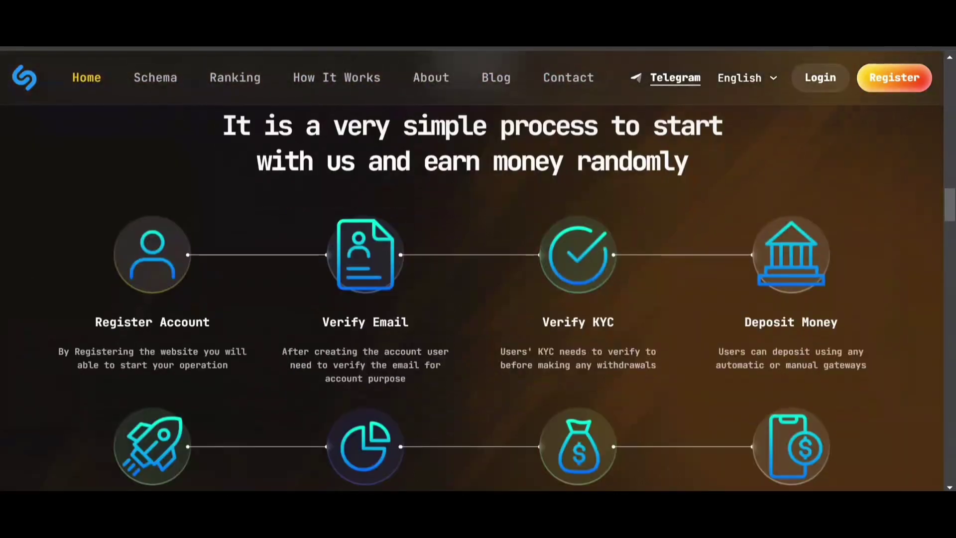
scroll(521, 325, down, 10)
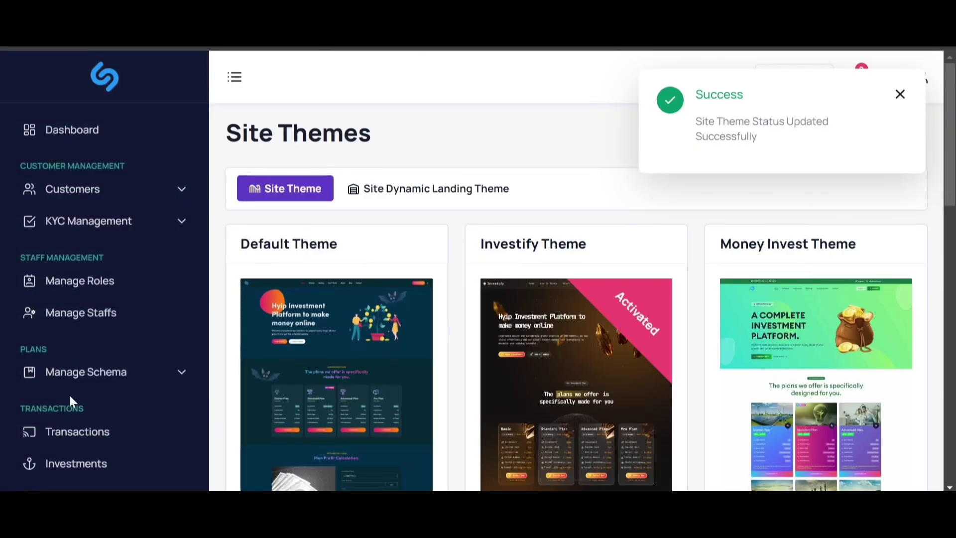
Step: Examine the admin area's Site Themes page and compare the Default, Investify and Money Invest theme previews
scroll(69, 393, down, 8)
scroll(326, 383, down, 4)
scroll(634, 324, up, 4)
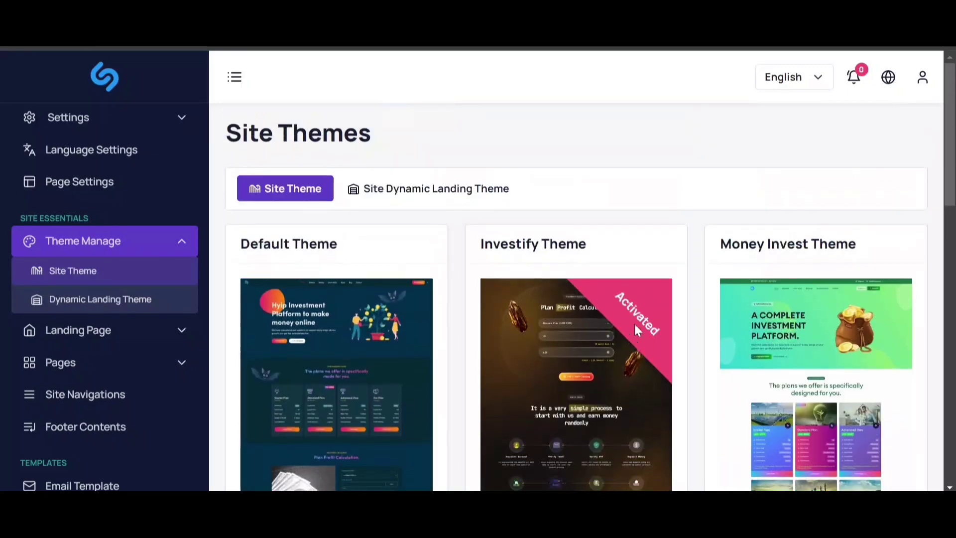
scroll(411, 351, down, 12)
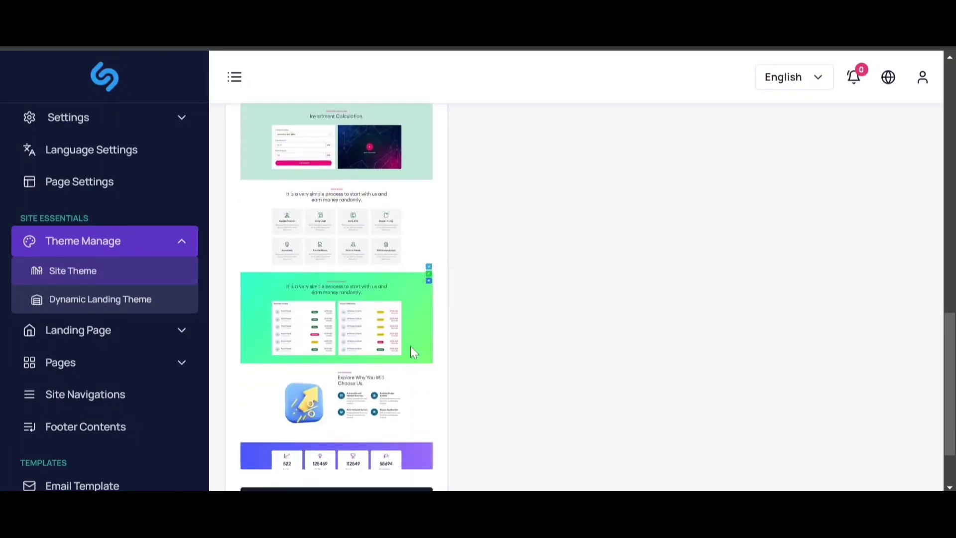
scroll(411, 346, up, 12)
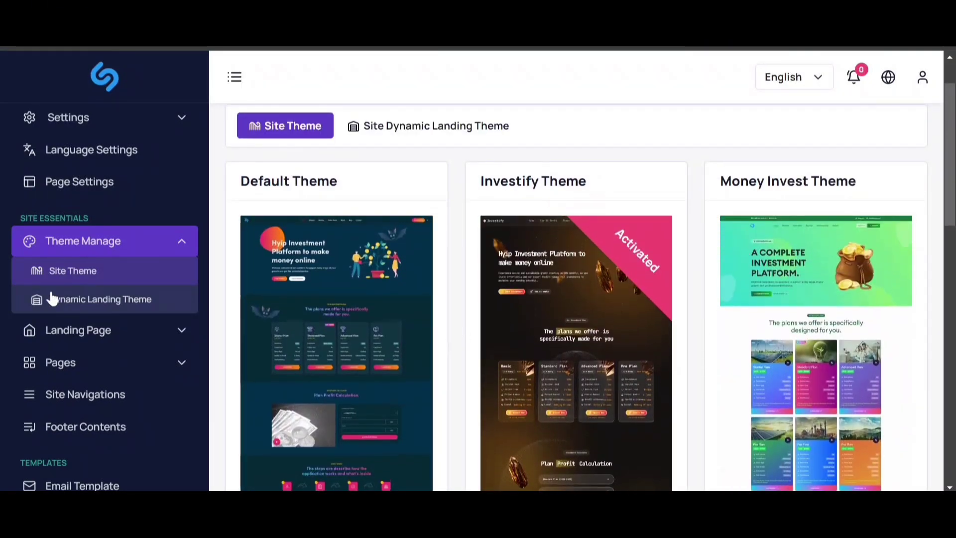
scroll(51, 298, down, 5)
Step: Look back through the homepage from the FAQ section up to the how-it-works section
scroll(50, 298, up, 15)
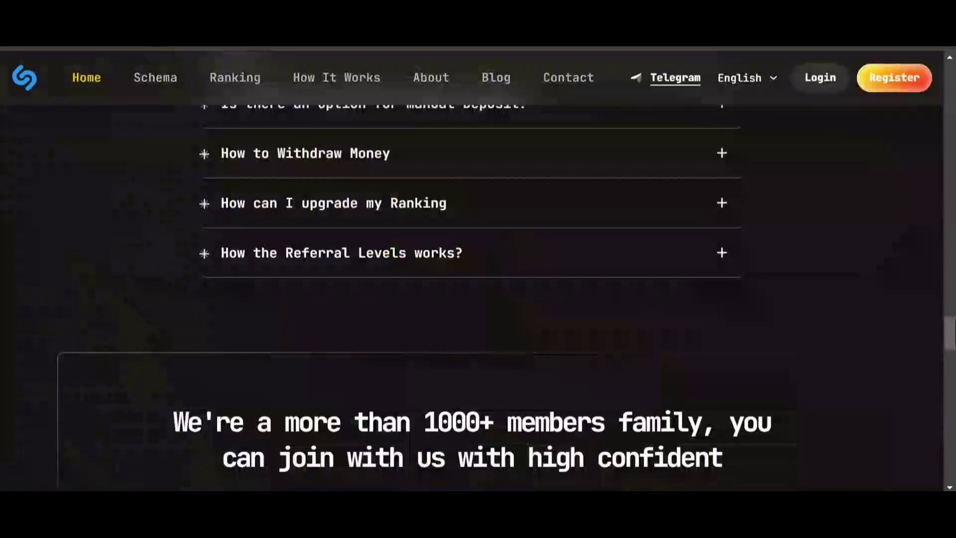
scroll(510, 229, up, 20)
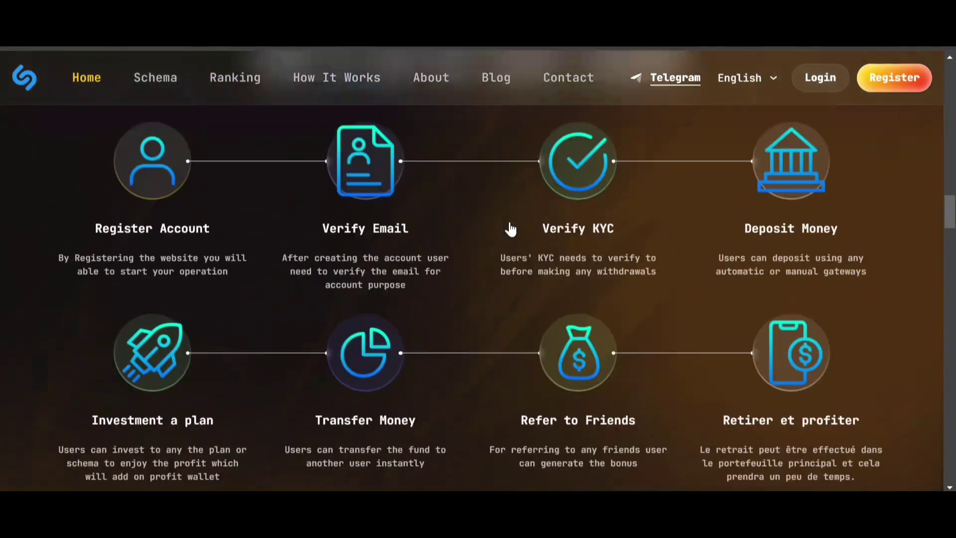
scroll(511, 229, up, 5)
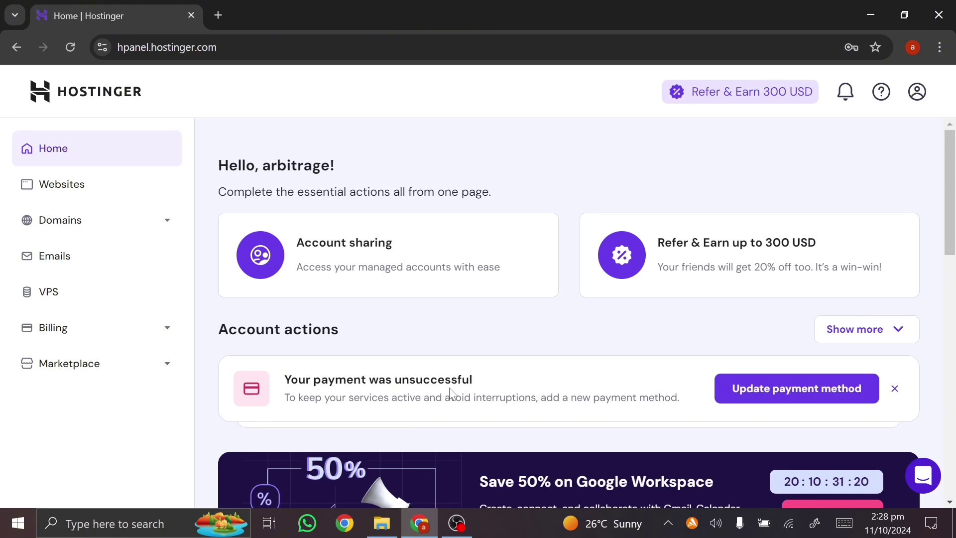
Step: Open the dashboard of the atxchange.online website in the Hostinger hPanel
scroll(288, 391, down, 5)
scroll(288, 391, up, 3)
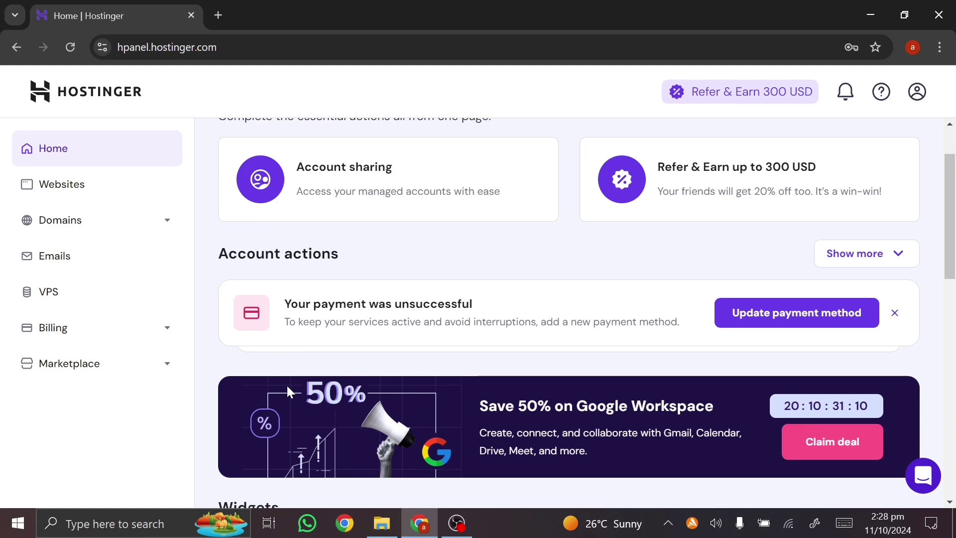
click(73, 191)
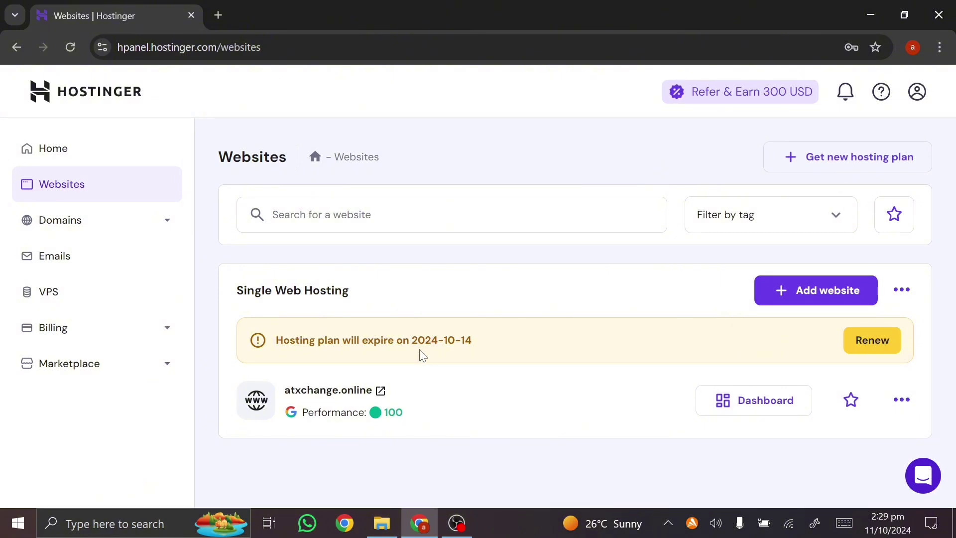
click(756, 417)
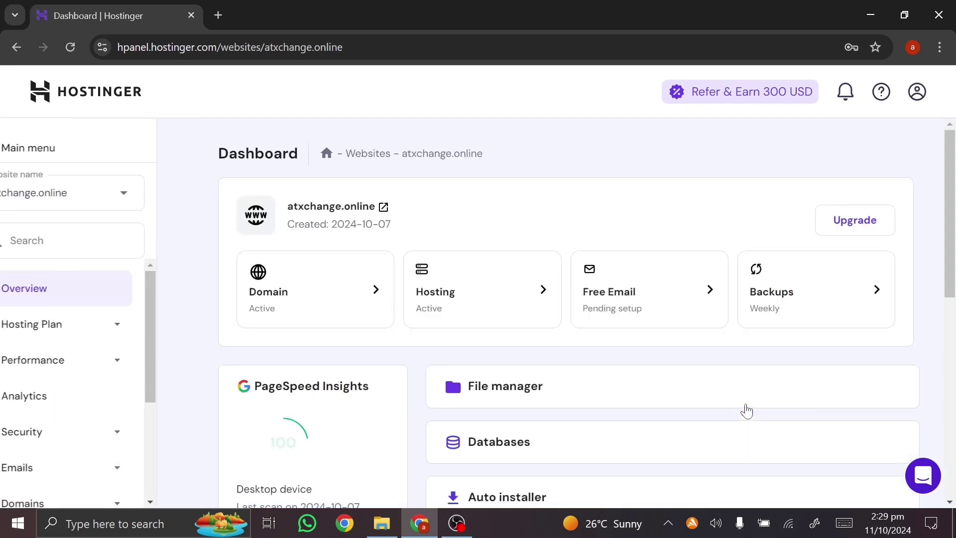
Step: Open the file manager for atxchange.online
click(745, 409)
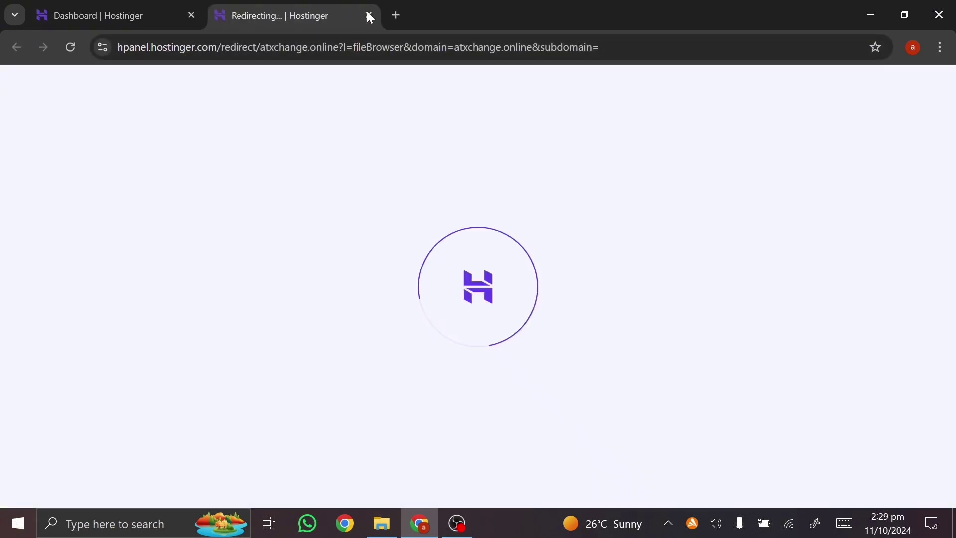
click(369, 16)
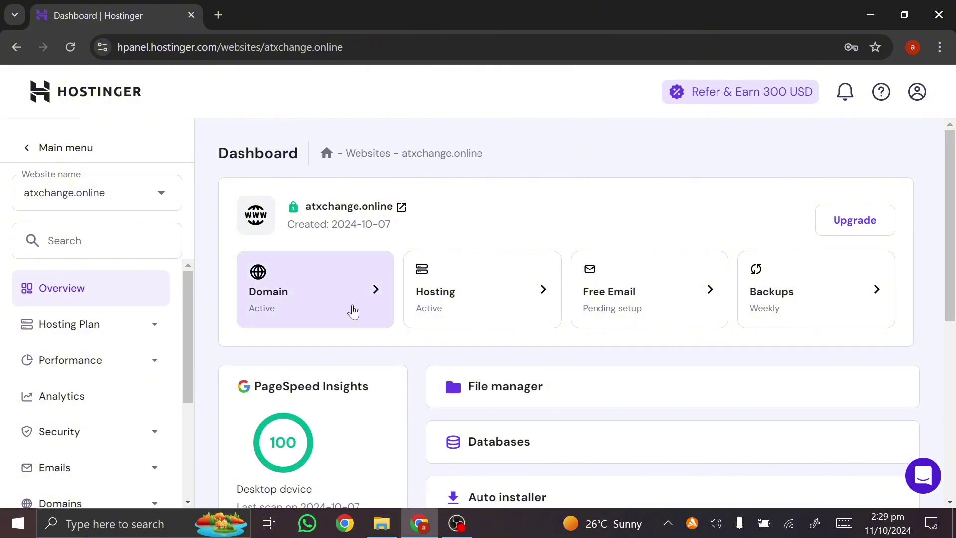
scroll(496, 367, down, 5)
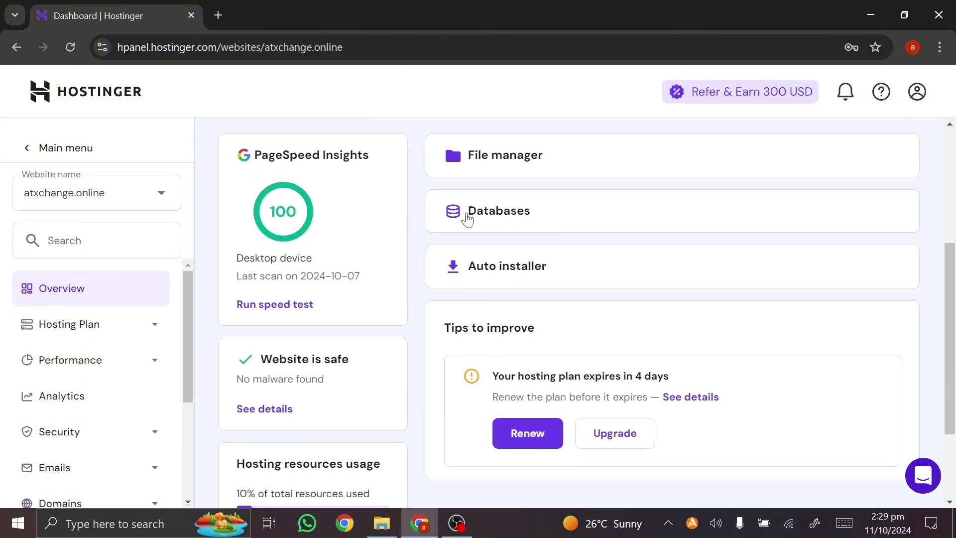
click(474, 172)
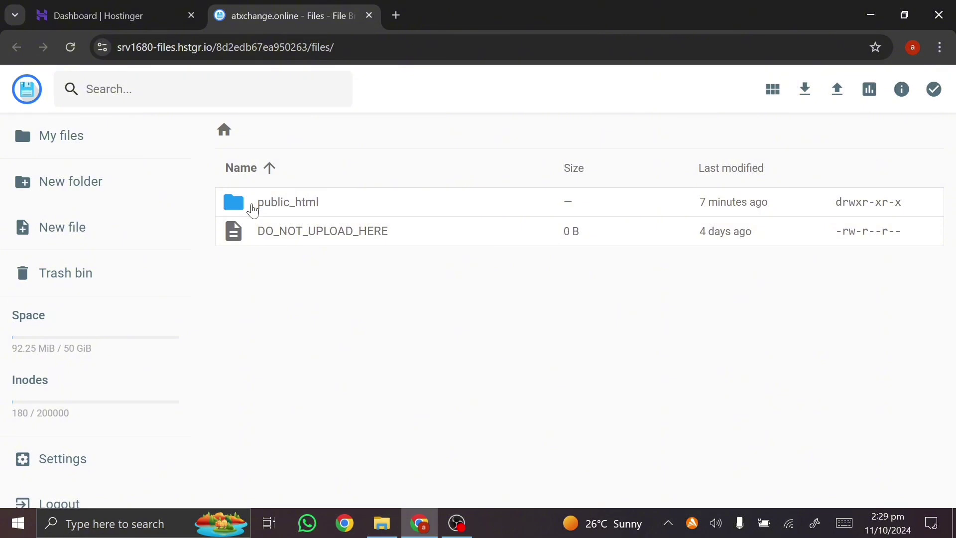
click(115, 15)
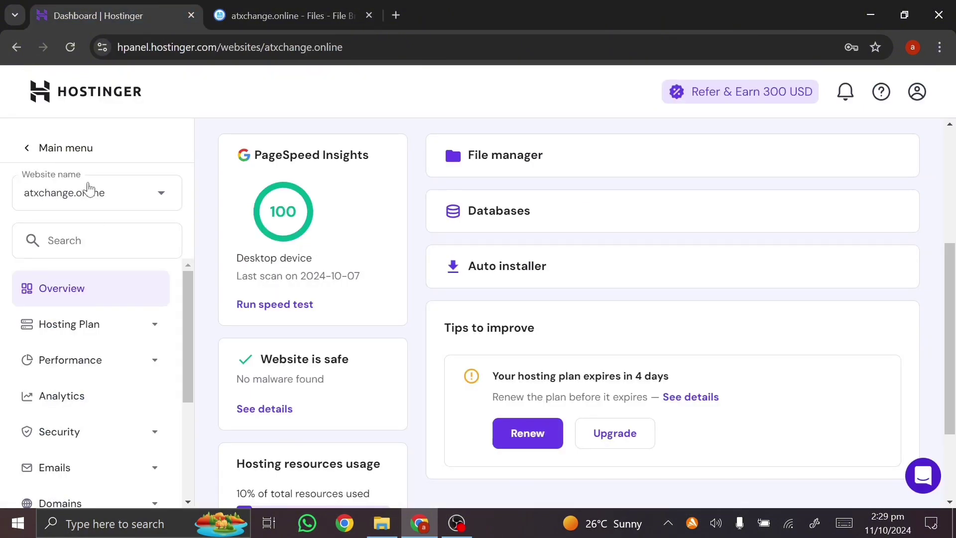
click(90, 241)
text(sub)
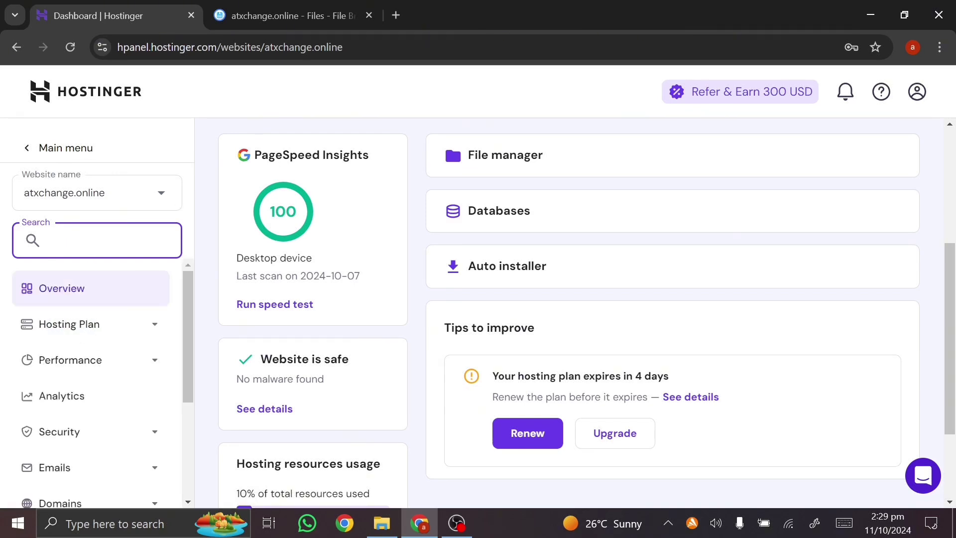
click(286, 15)
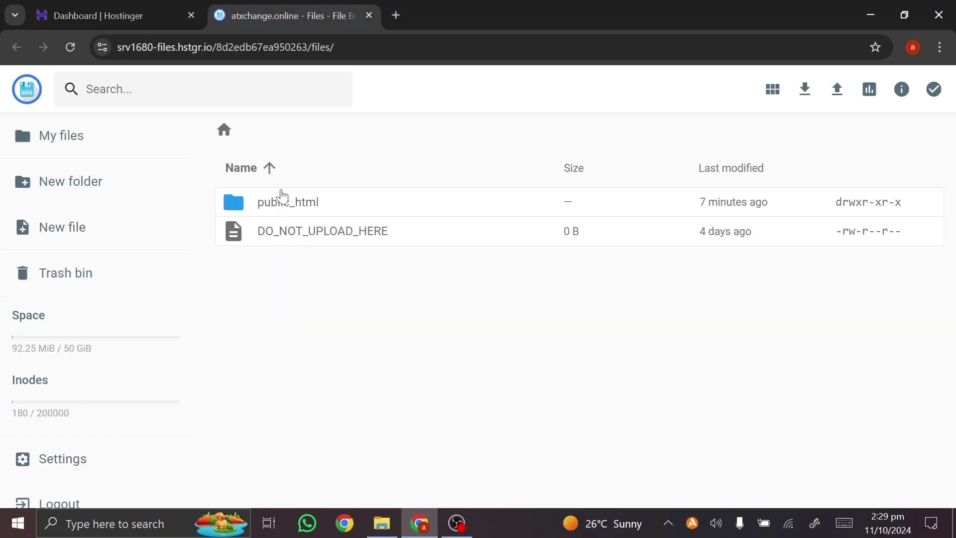
Step: Open the public_html folder
double_click(252, 204)
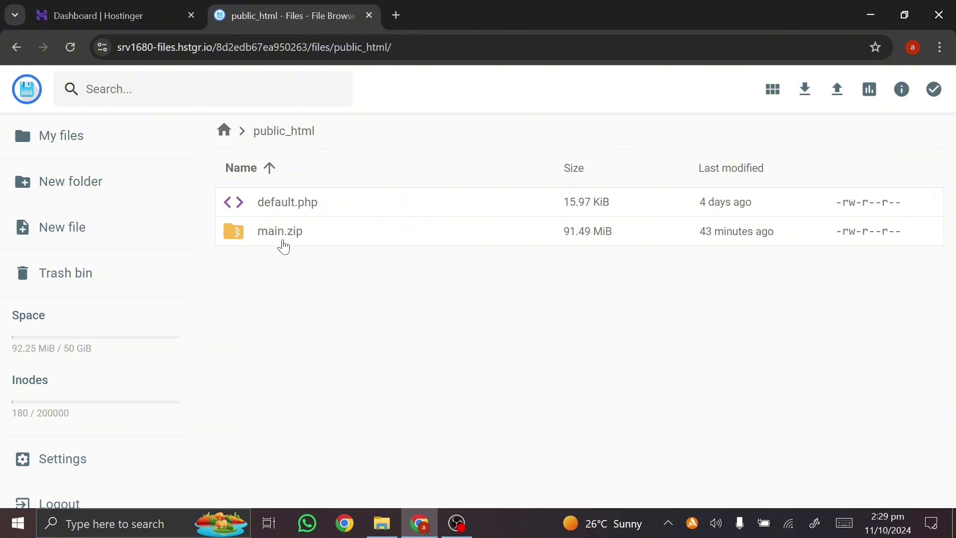
Step: Try to upload the main ZIP archive from the Downloads hyp folder into public_html
click(839, 96)
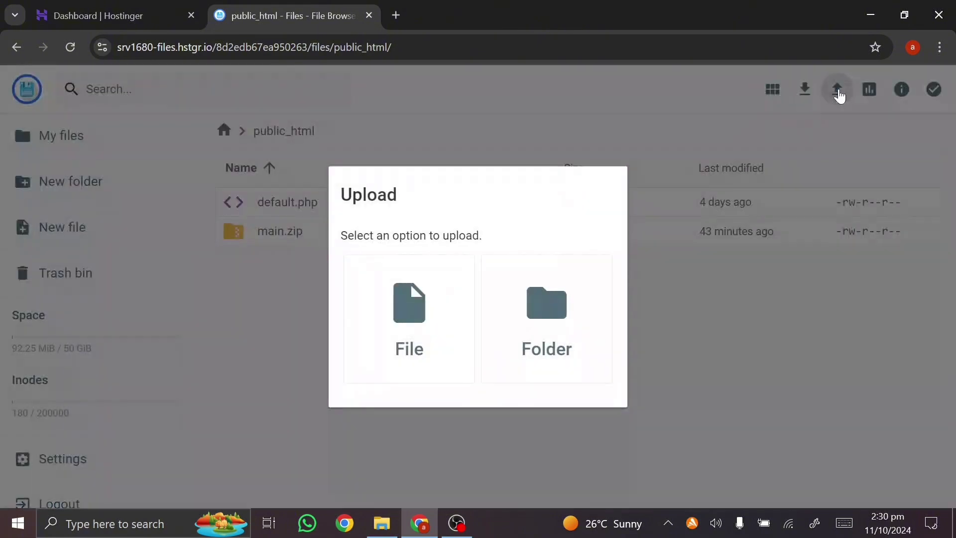
click(425, 318)
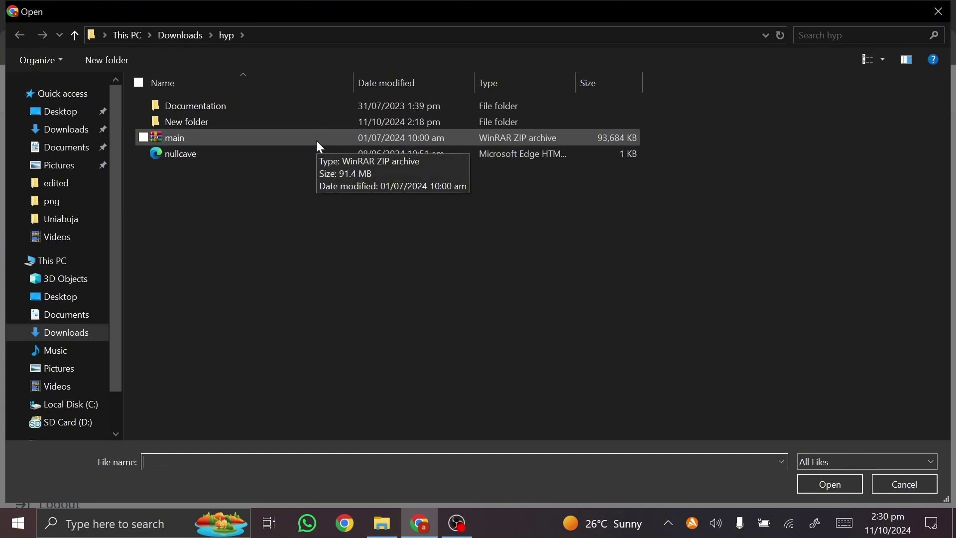
click(174, 146)
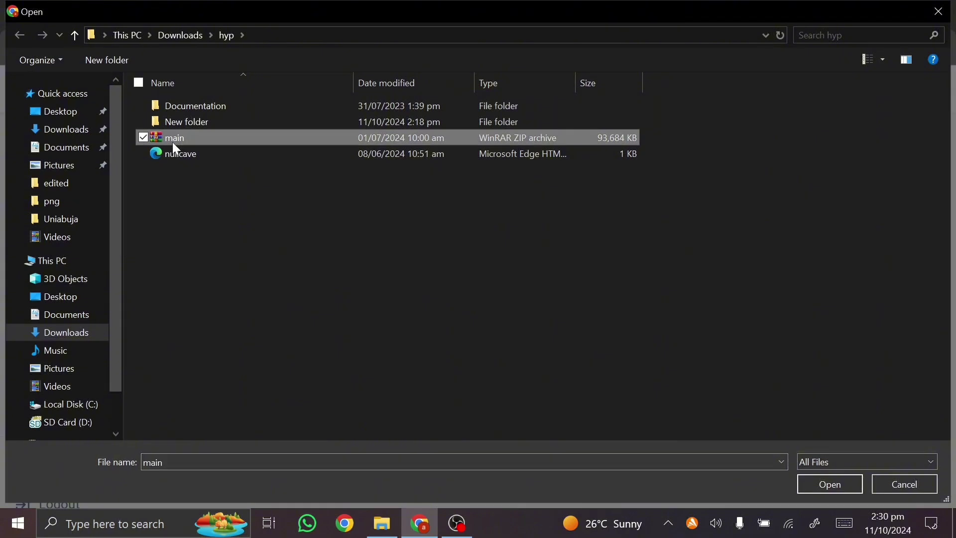
click(820, 487)
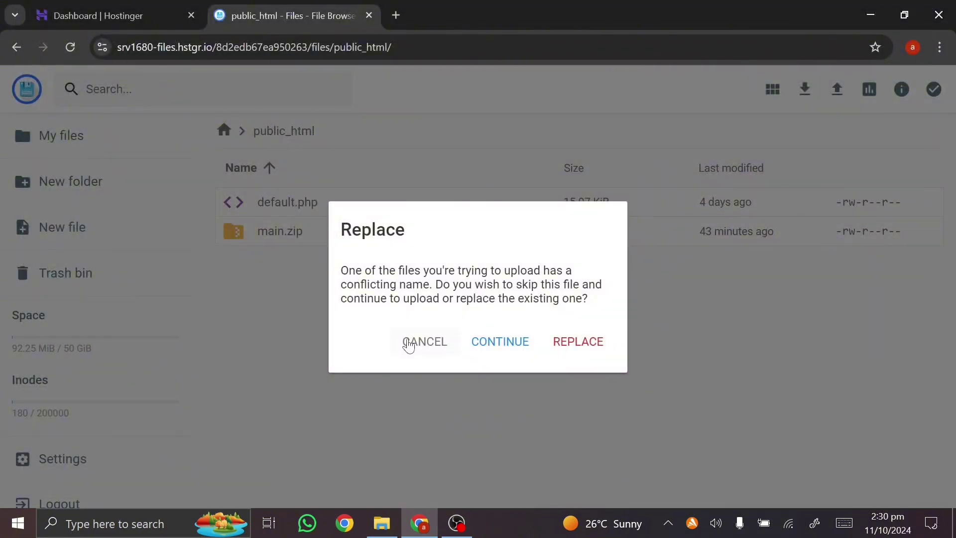
click(502, 342)
click(432, 349)
Step: Extract main.zip into a new folder named view inside public_html
click(286, 246)
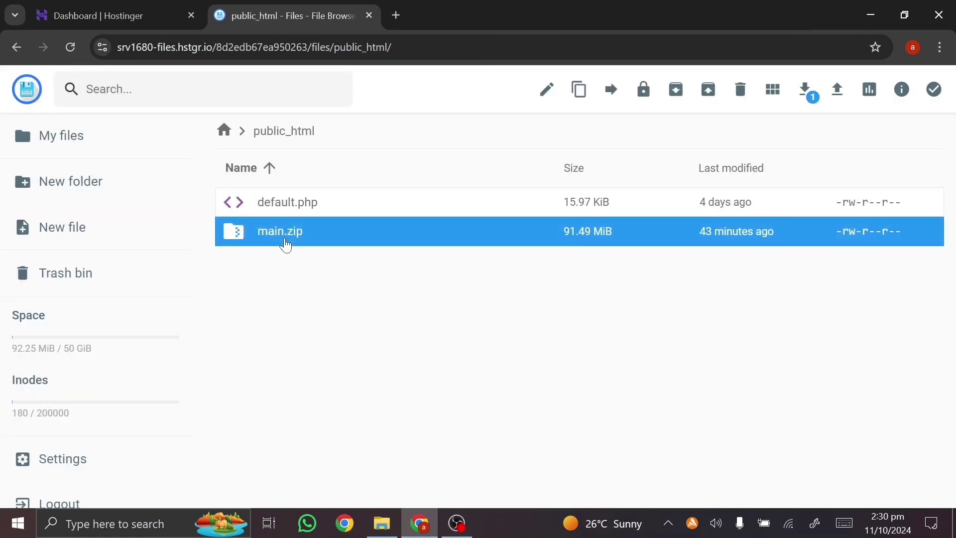
right_click(286, 246)
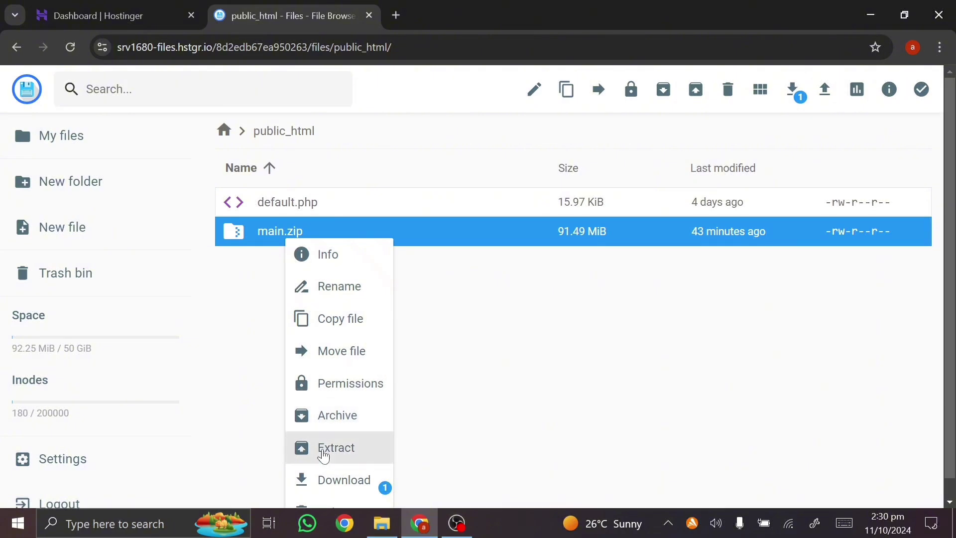
click(323, 449)
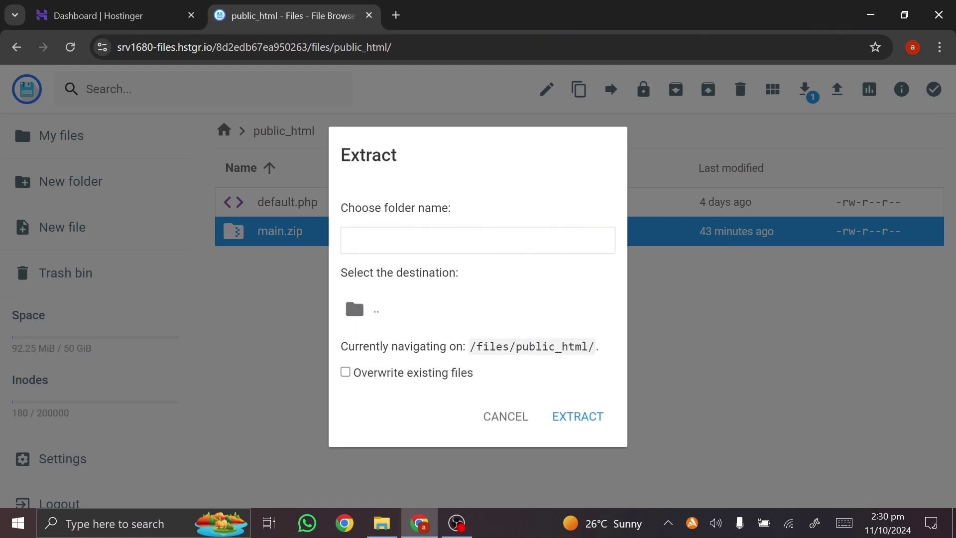
text(w)
key(BackSpace)
text(ew)
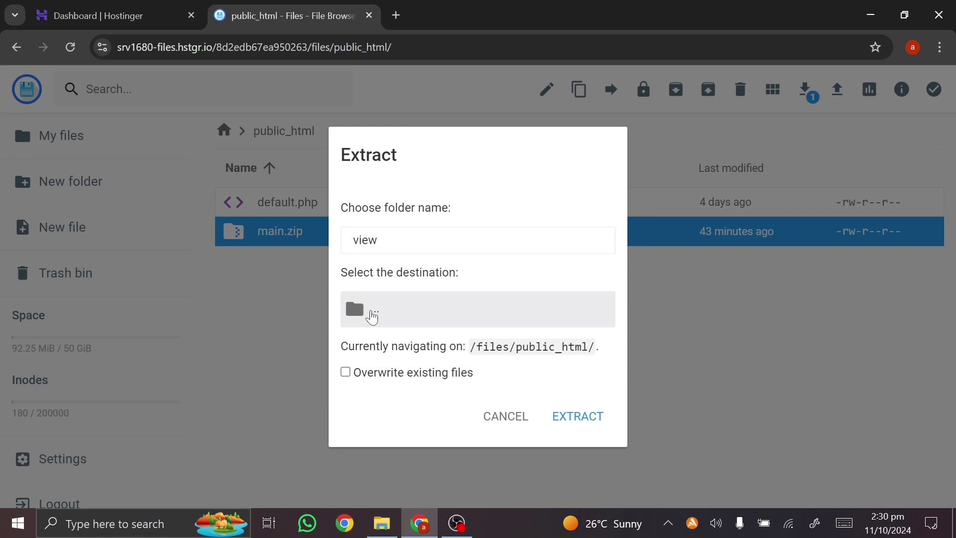
double_click(372, 318)
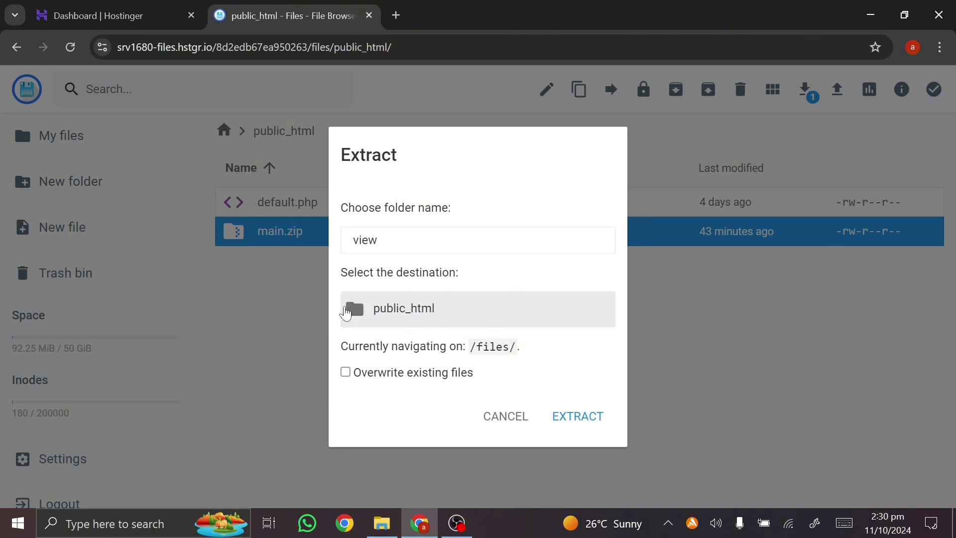
double_click(359, 309)
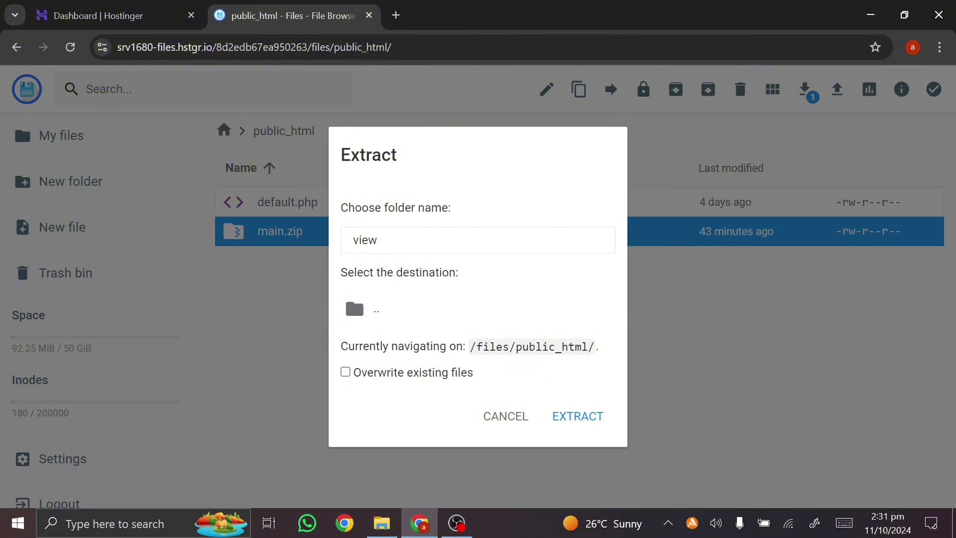
click(591, 418)
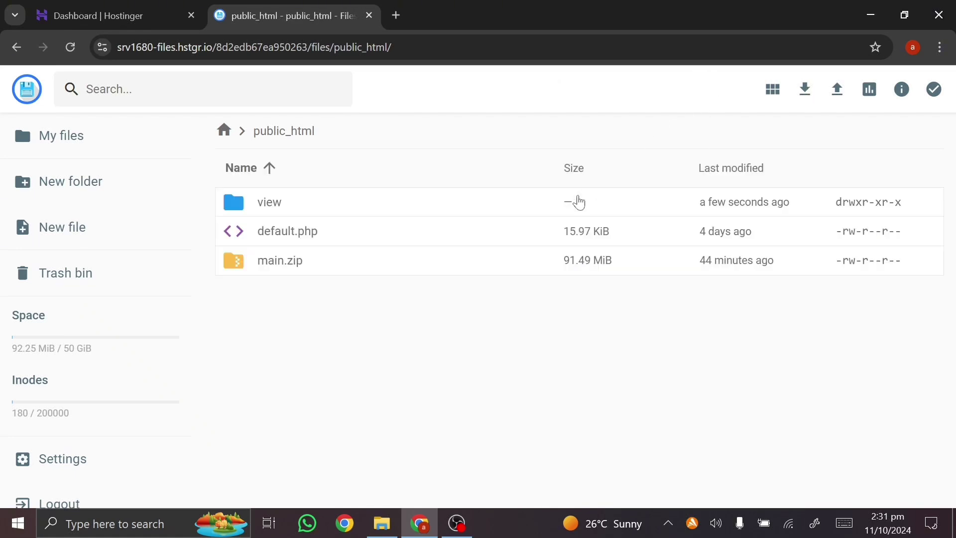
Step: Examine the extracted files in the view folder and return to public_html
click(239, 213)
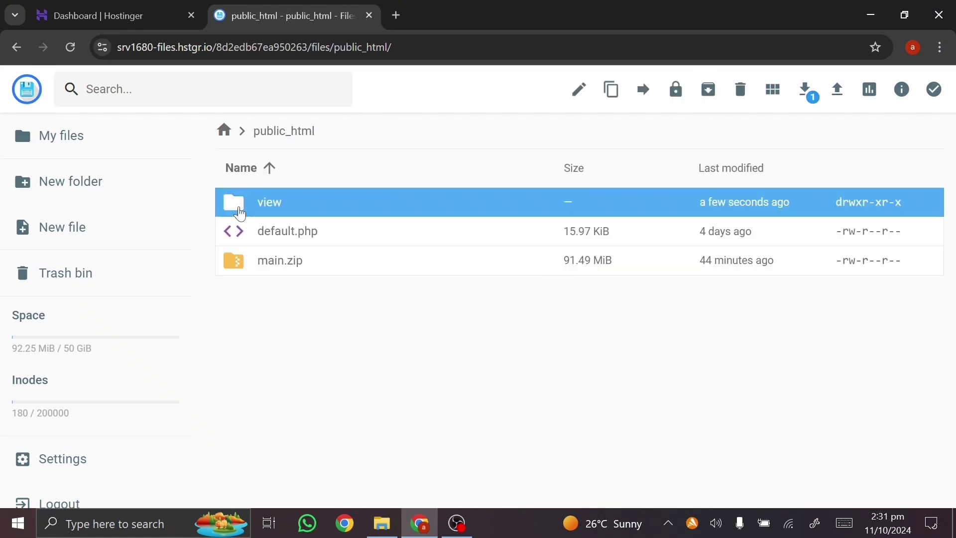
double_click(240, 213)
scroll(254, 389, down, 8)
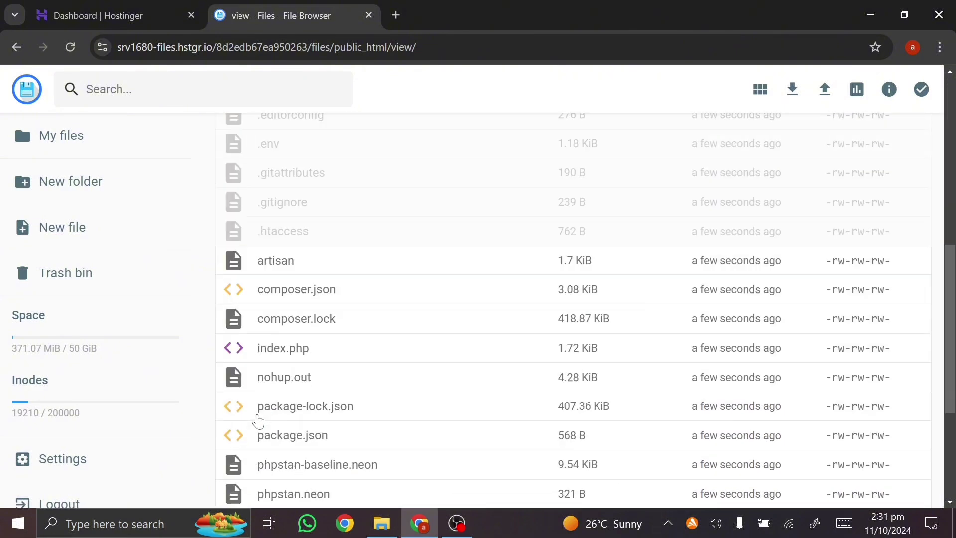
scroll(257, 419, down, 4)
scroll(257, 420, up, 13)
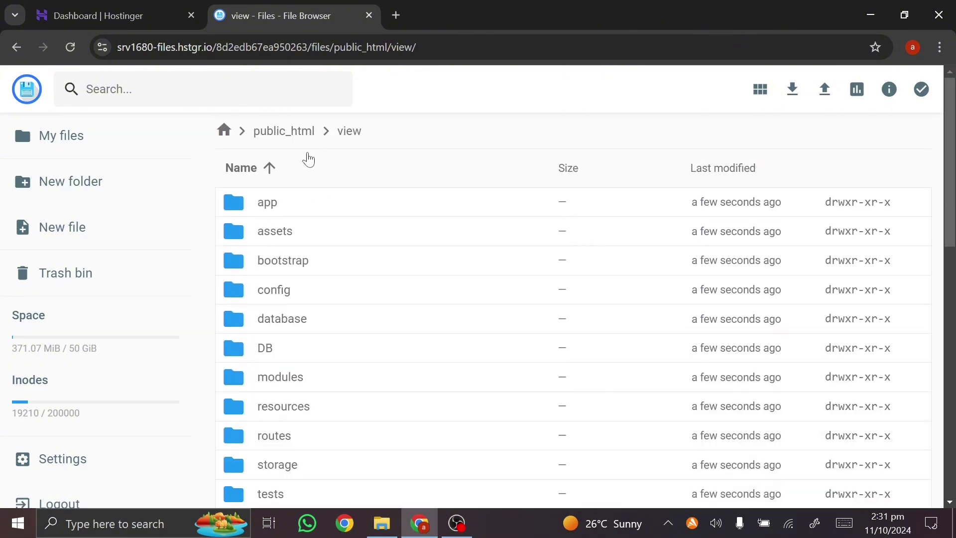
click(283, 131)
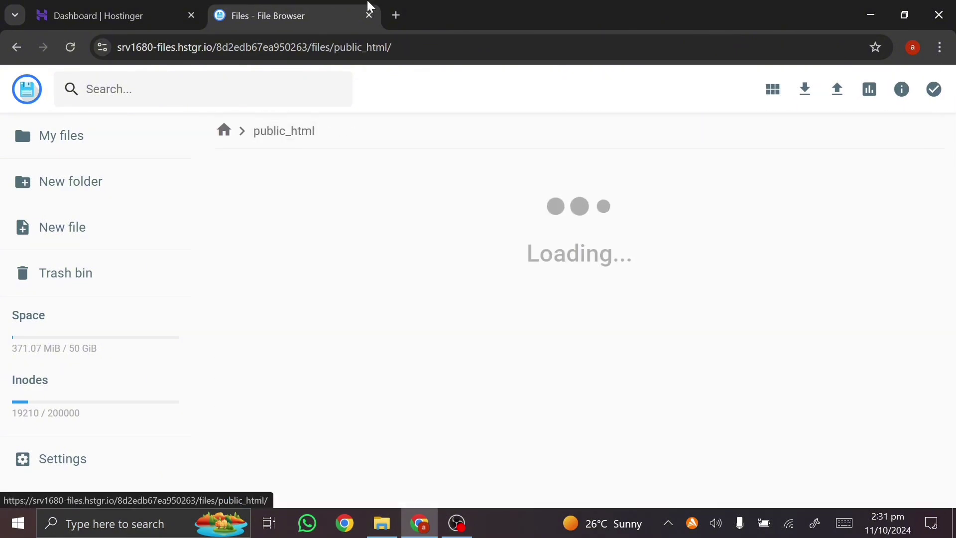
Step: Open atxchange.online/view in a new browser tab to start the script installer
click(391, 15)
text(a)
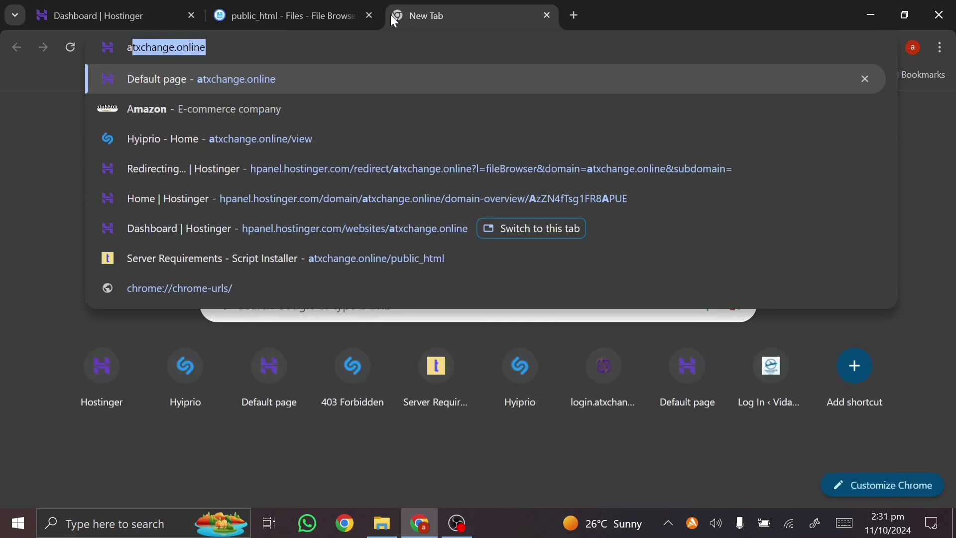
click(299, 15)
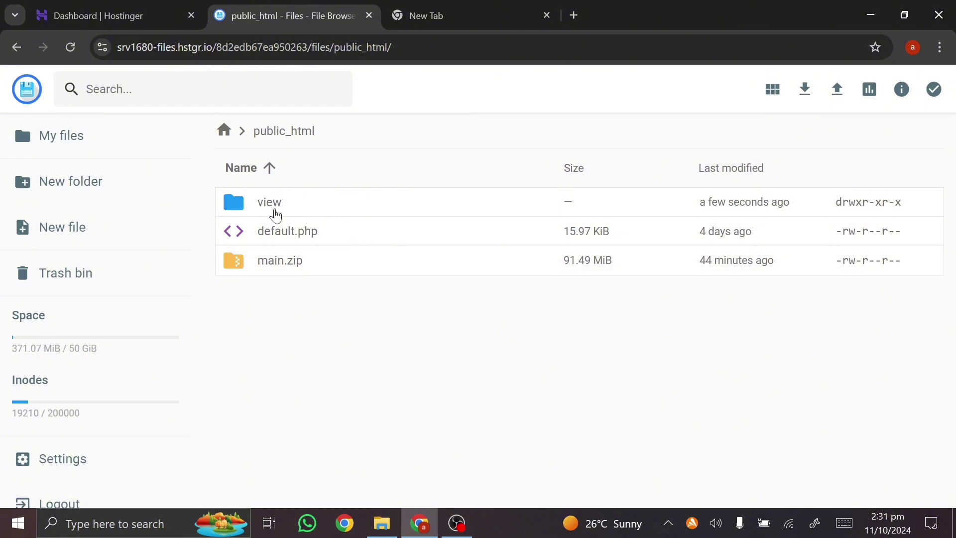
click(431, 6)
key(End)
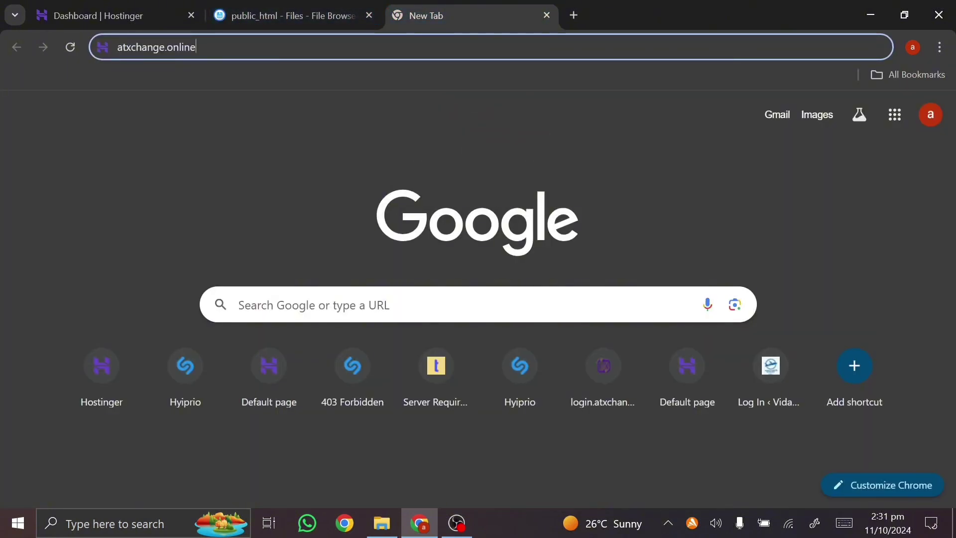
text(/)
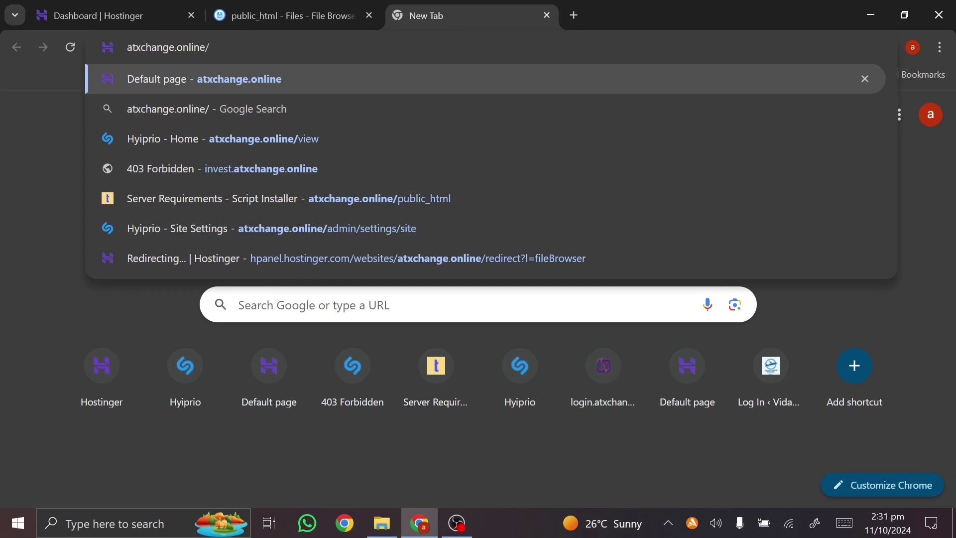
text(wiew)
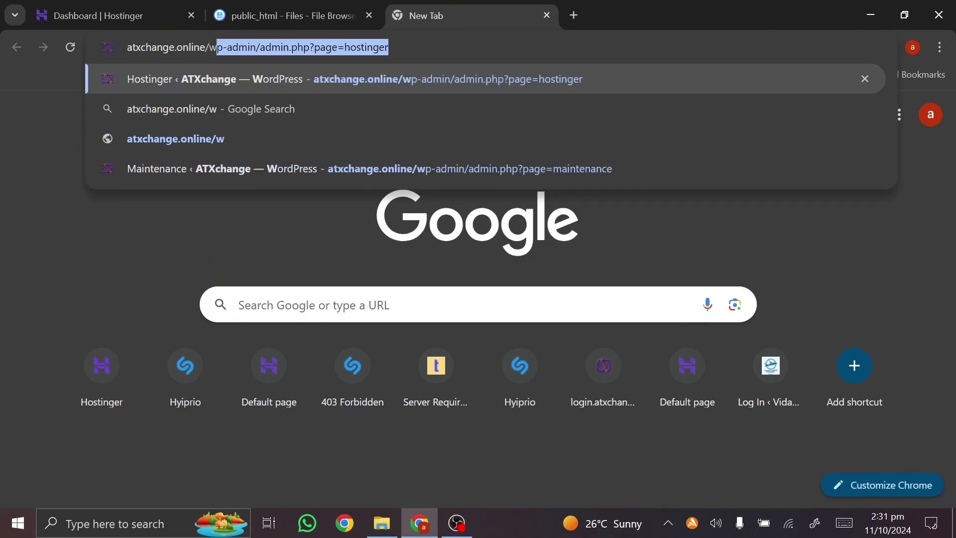
key(BackSpace)
key(BackSpace)
key(BackSpace)
key(BackSpace)
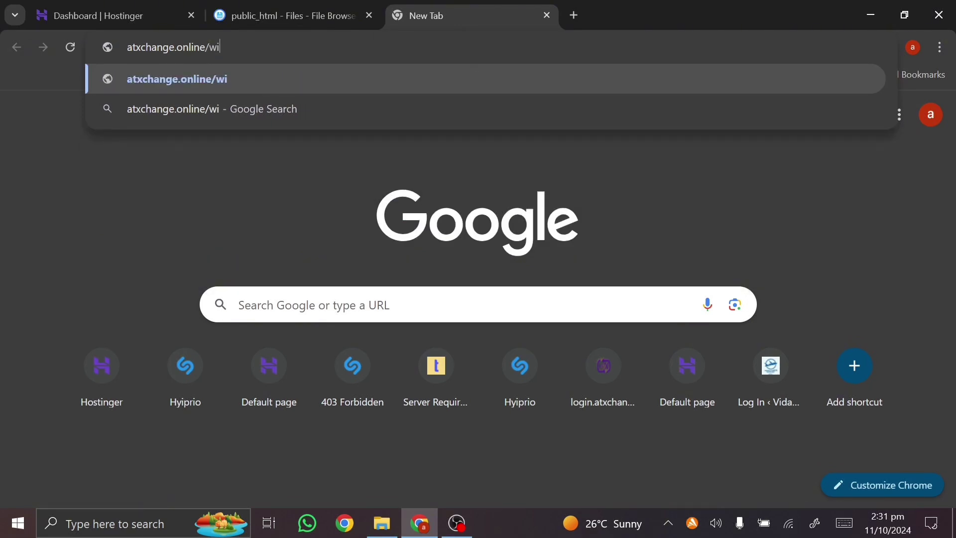
text(view)
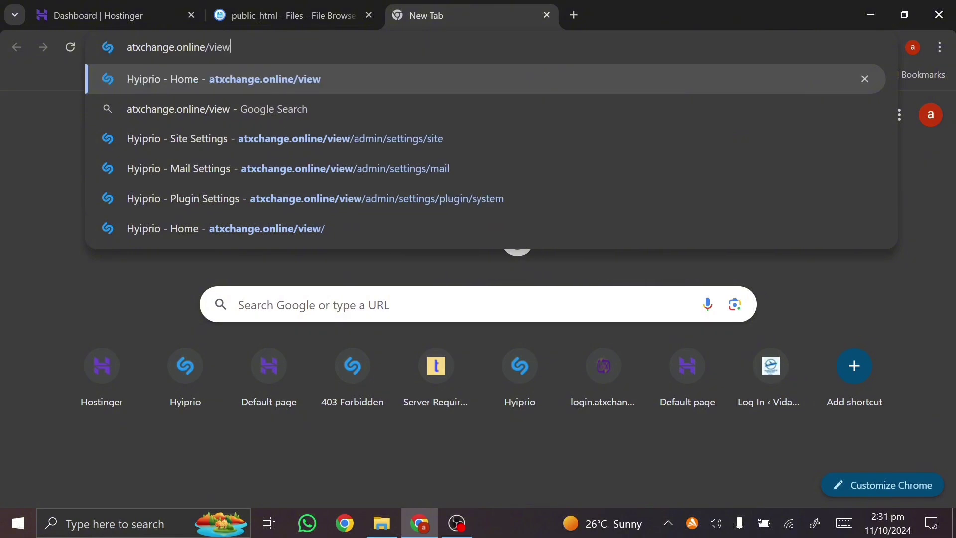
key(Return)
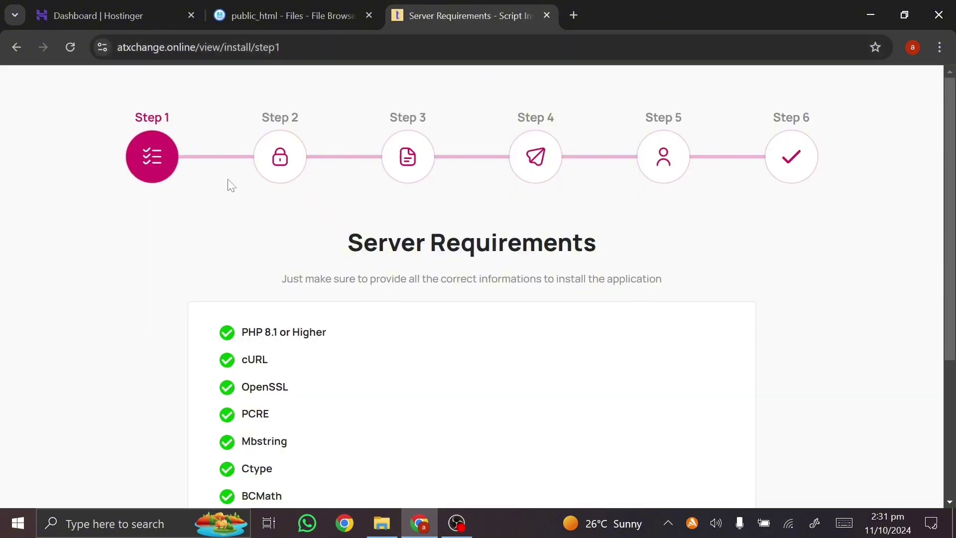
Step: Check the installer's server requirements and continue through License Activation to the Database Setup form
scroll(259, 286, down, 2)
scroll(259, 287, down, 2)
scroll(259, 286, up, 4)
scroll(260, 285, down, 4)
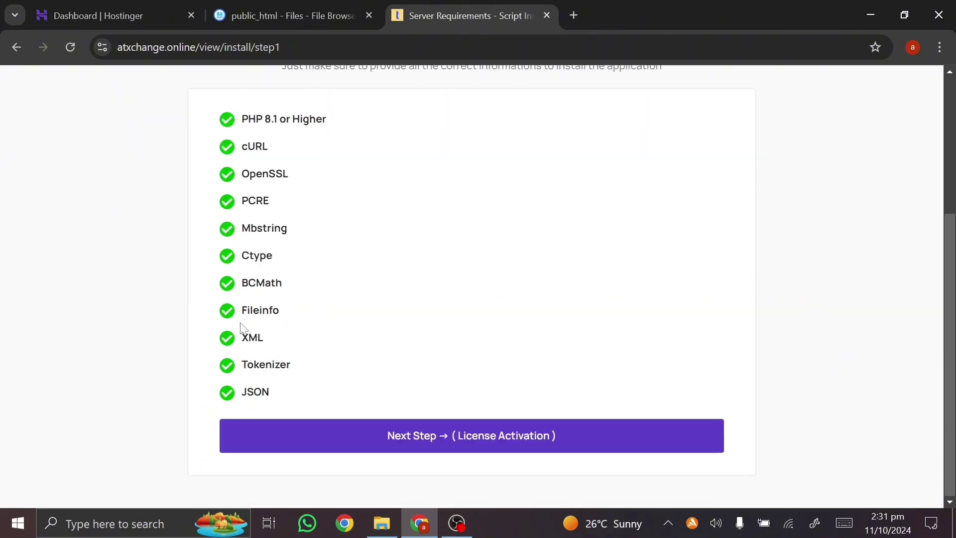
click(387, 433)
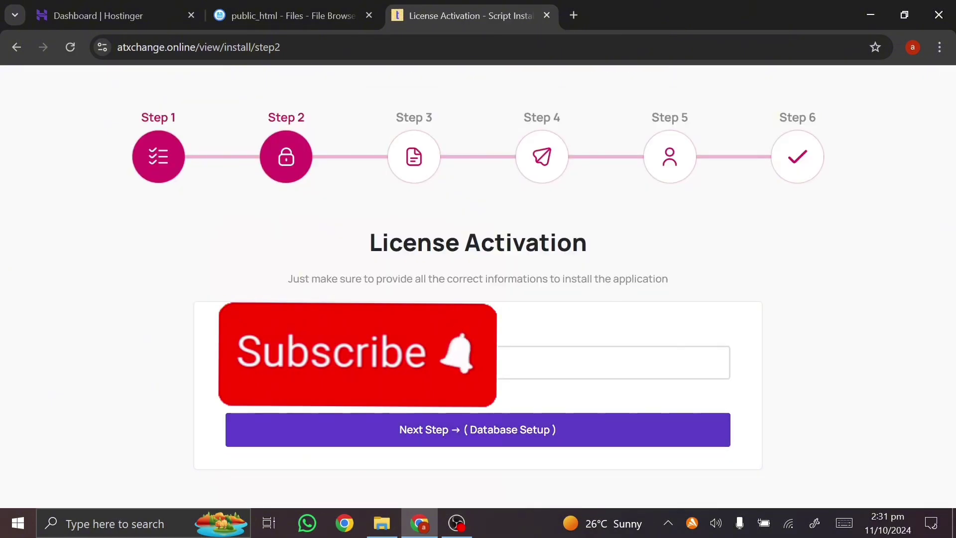
click(410, 433)
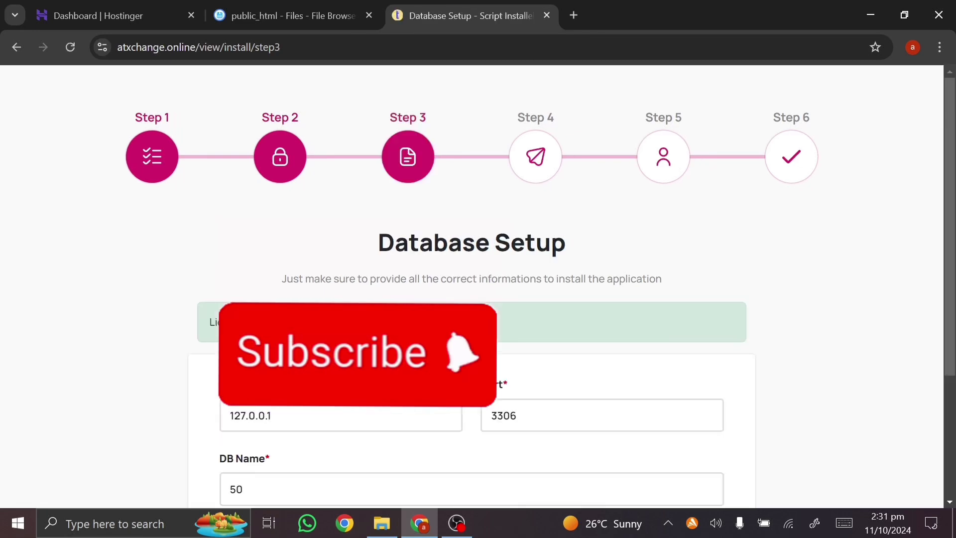
scroll(471, 299, down, 3)
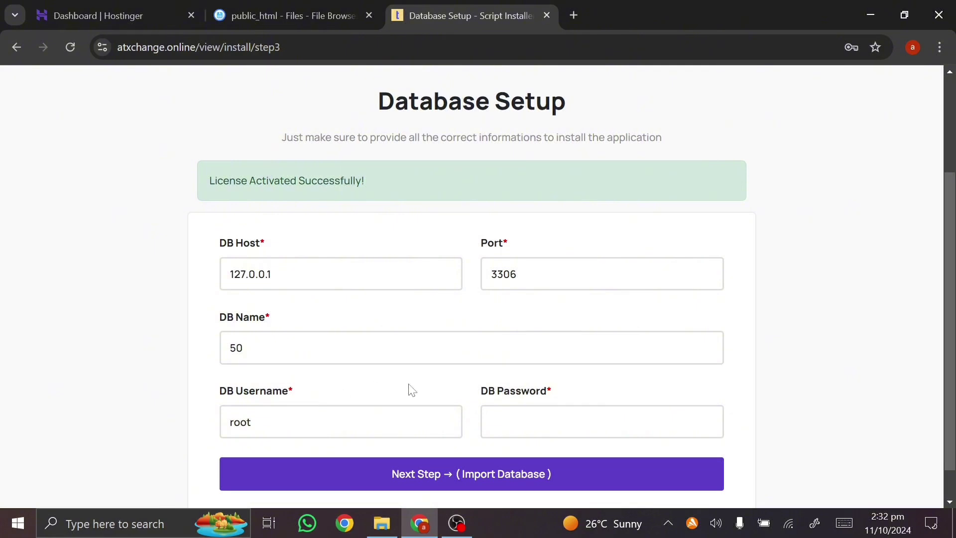
Step: Switch to the Hostinger hPanel and open the MySQL database management page for atxchange.online
click(152, 7)
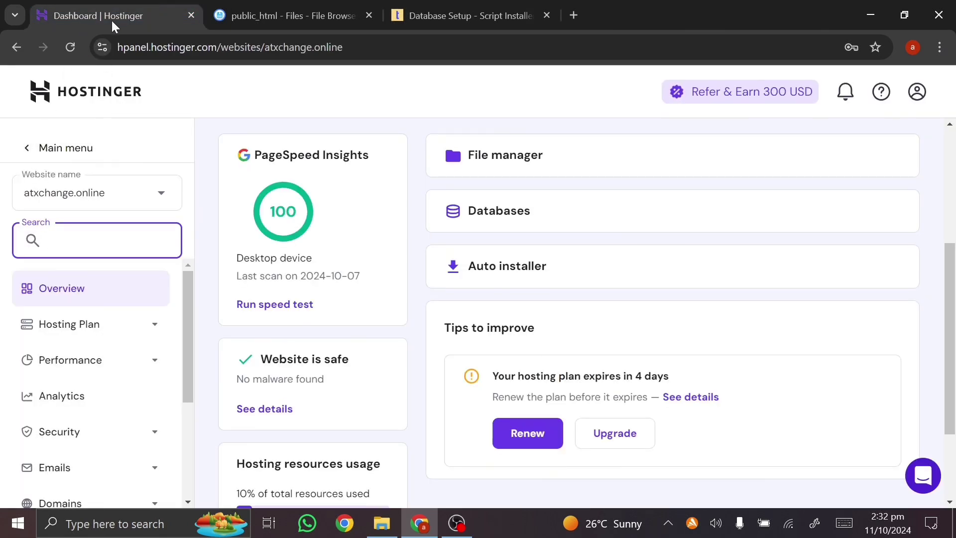
text(h)
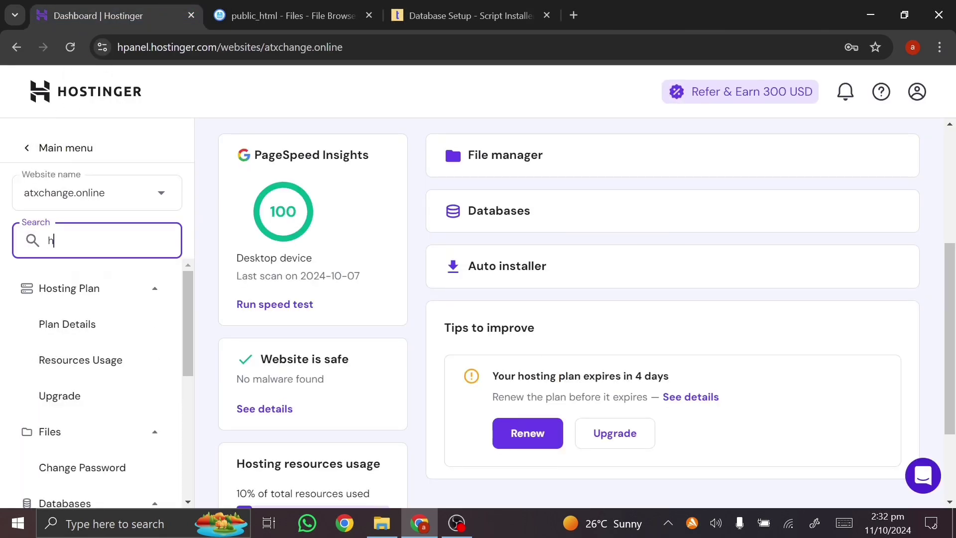
key(BackSpace)
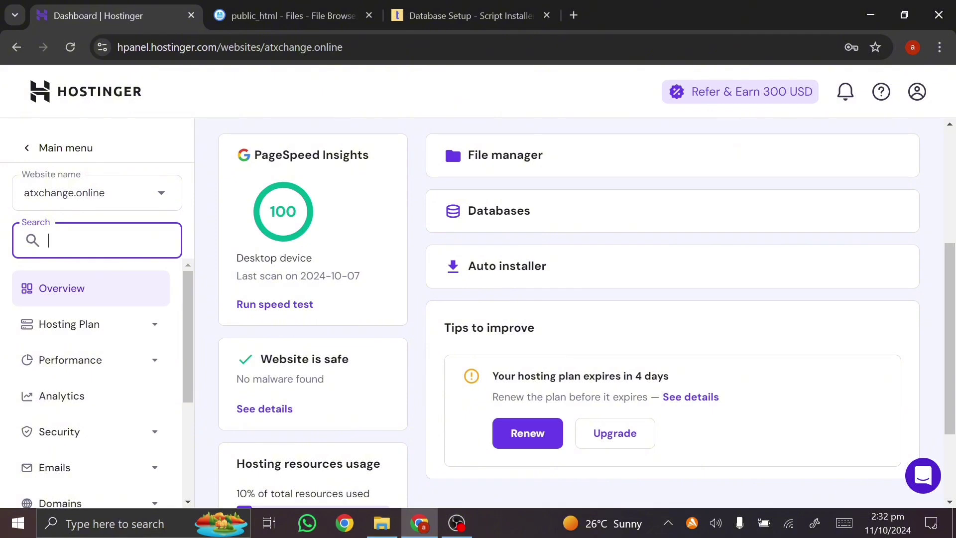
text(data)
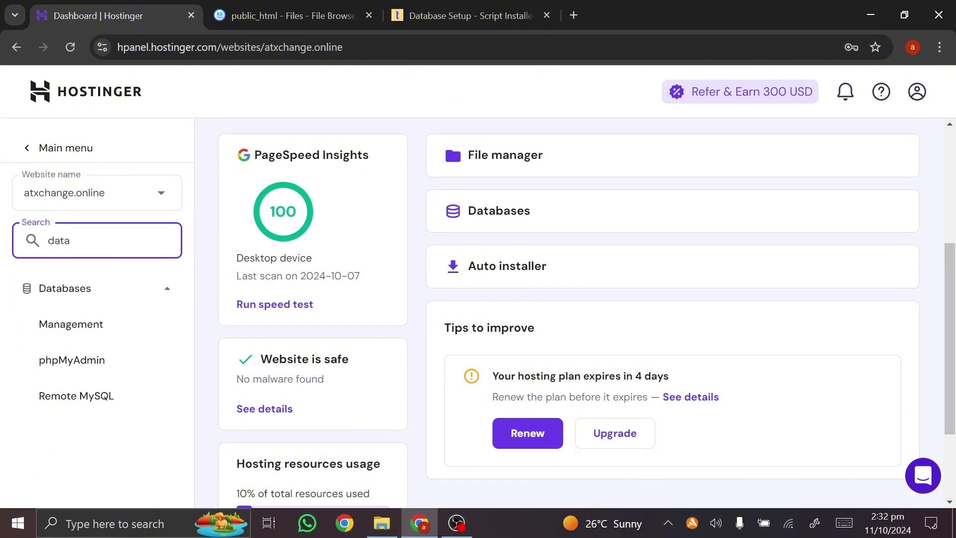
click(493, 219)
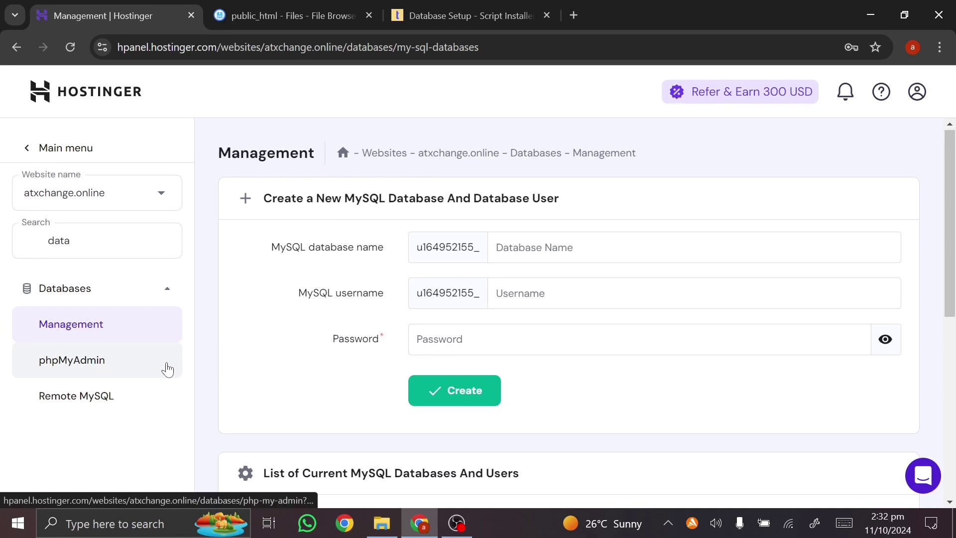
Step: Enter data as both the name and the username of the new MySQL database
click(498, 247)
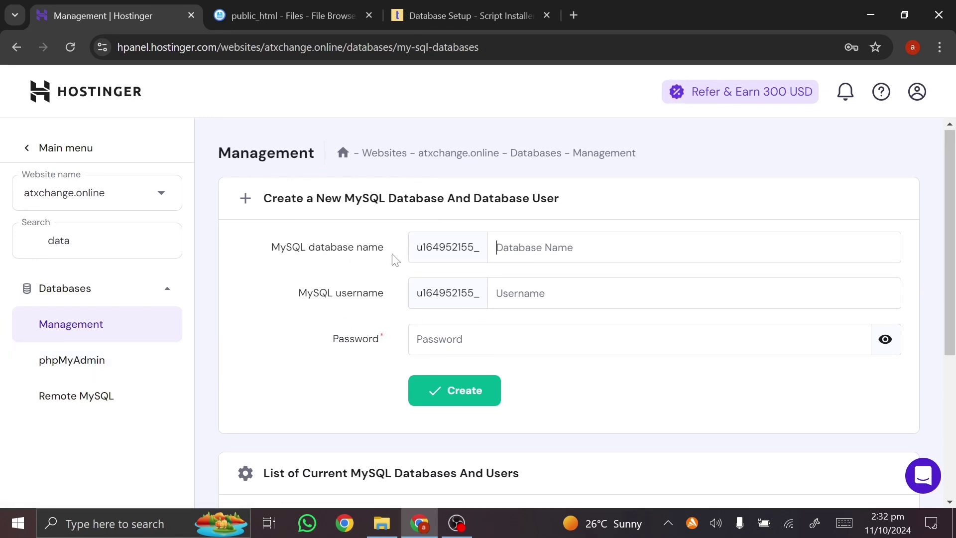
text(data)
key(ctrl+a)
key(ctrl+c)
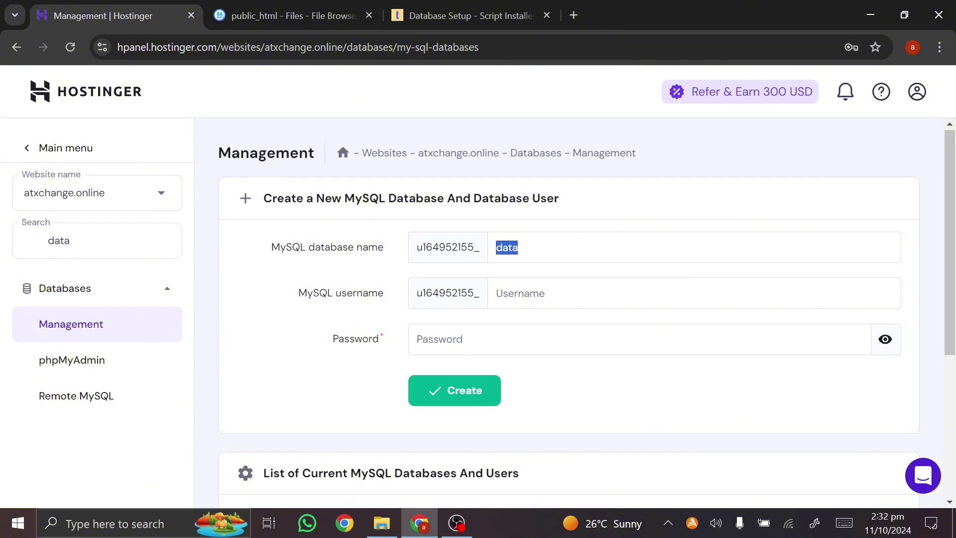
click(518, 293)
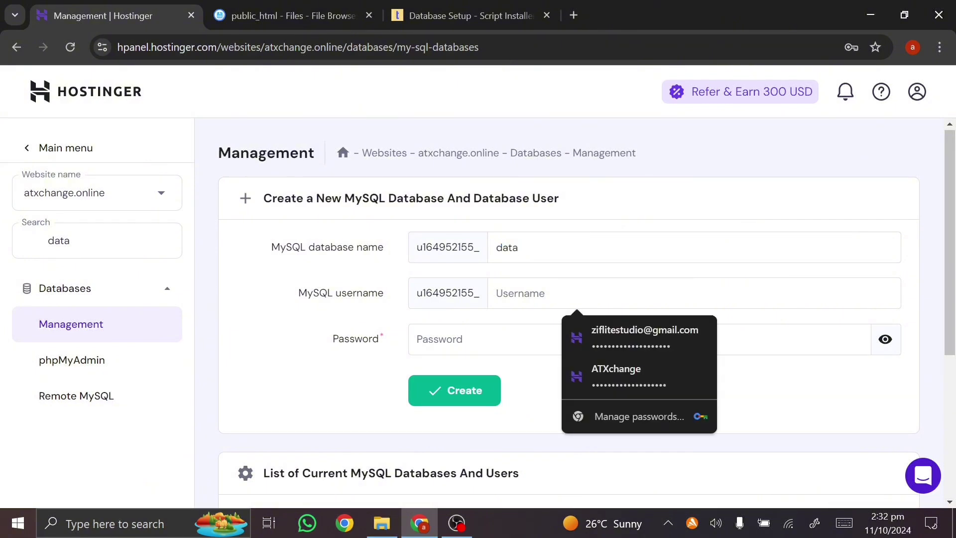
key(ctrl+v)
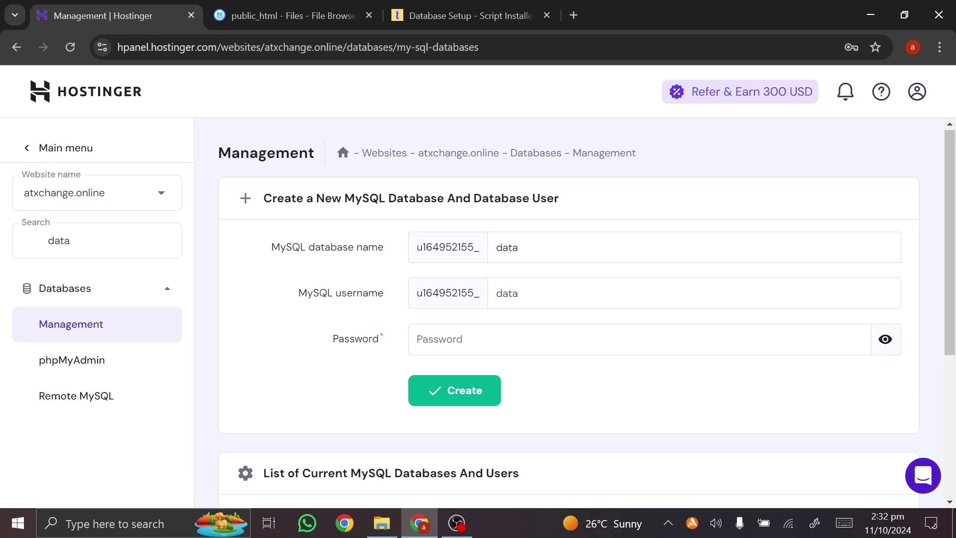
Step: Generate a password for the new MySQL database user, select it for copying, and return to the installer's Database Setup form
key(Tab)
click(851, 343)
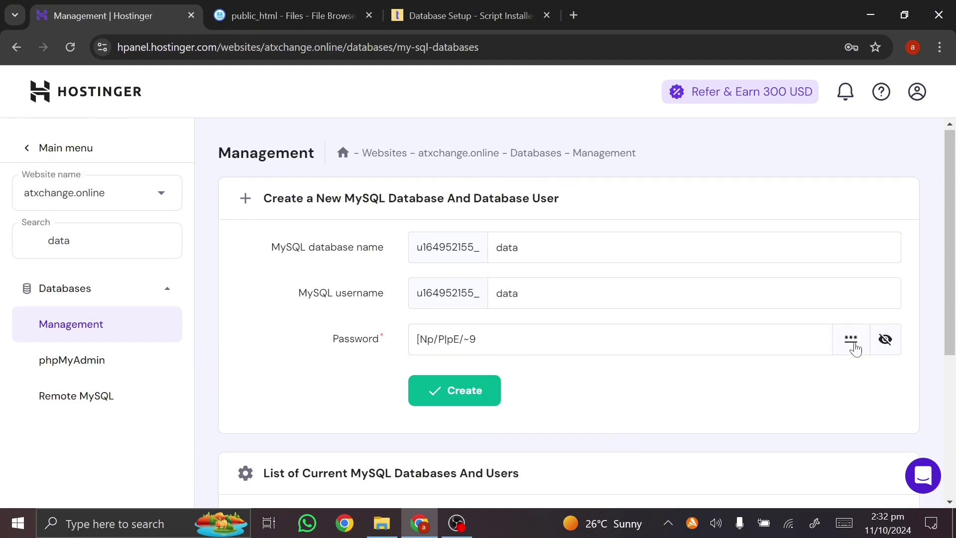
click(476, 339)
key(ctrl+a)
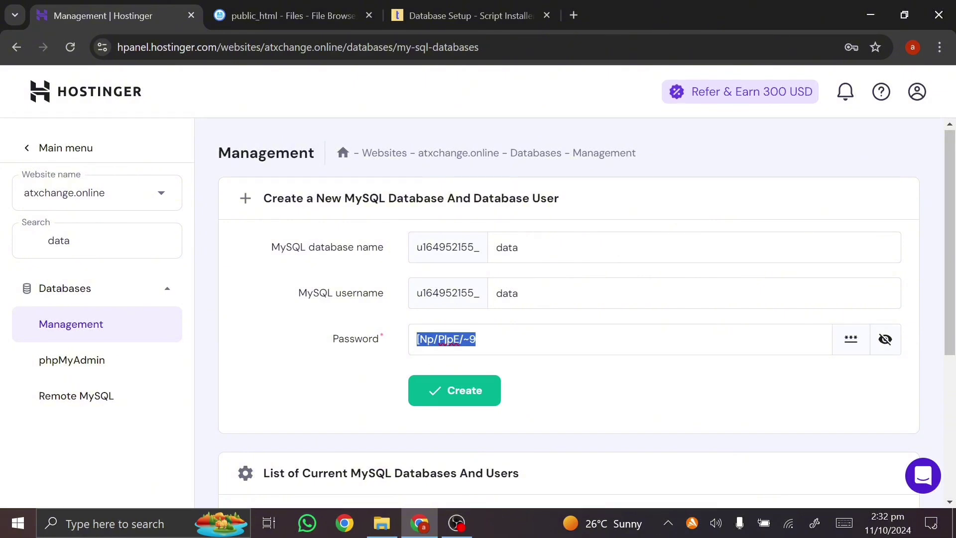
click(463, 15)
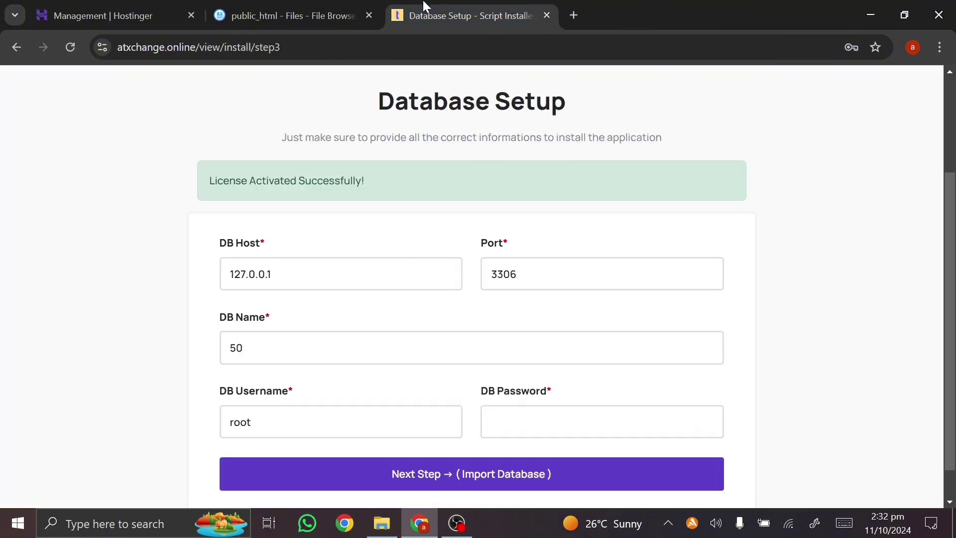
Step: Paste the generated database password into the installer's DB Password field and return to Hostinger's MySQL database management page
click(512, 419)
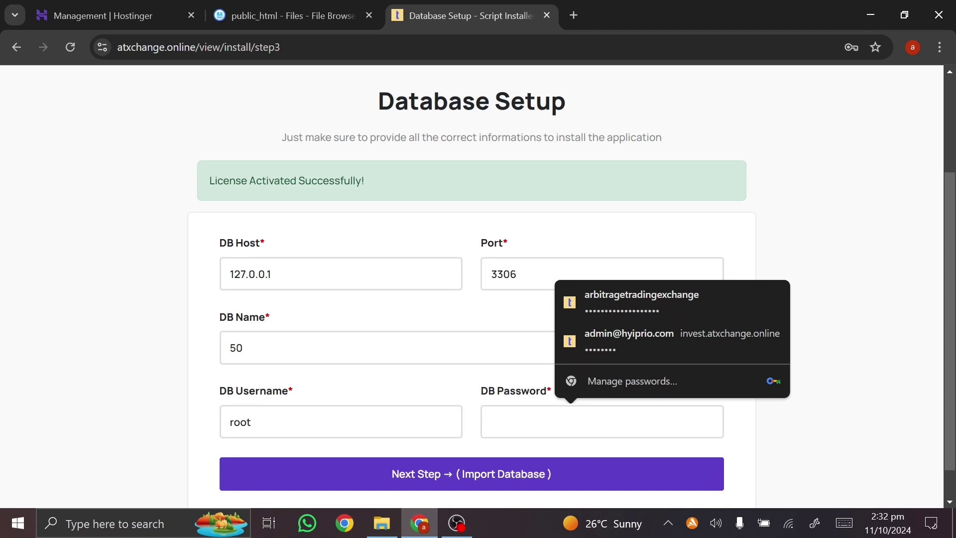
key(ctrl+v)
click(119, 10)
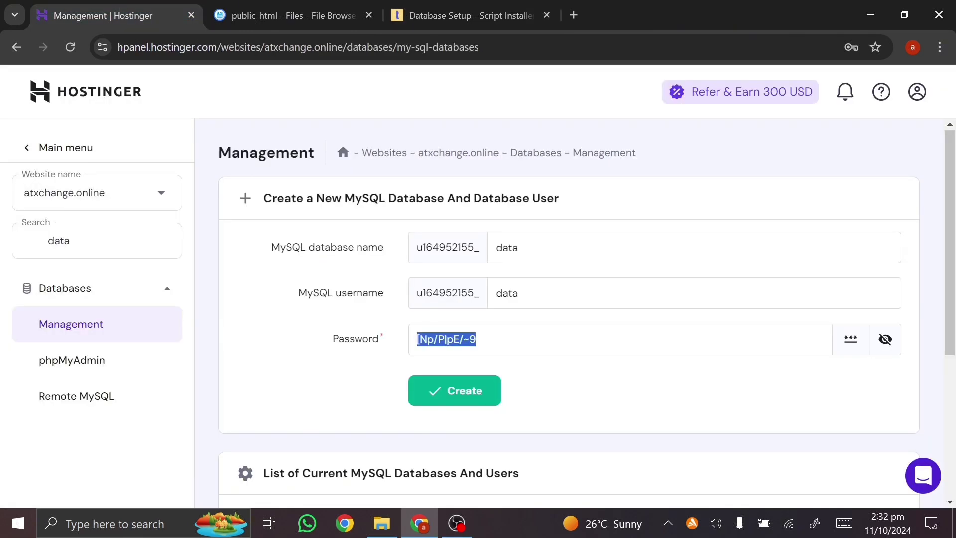
Step: Try to create the MySQL database named data with the username data, and retry with the username datas
click(457, 402)
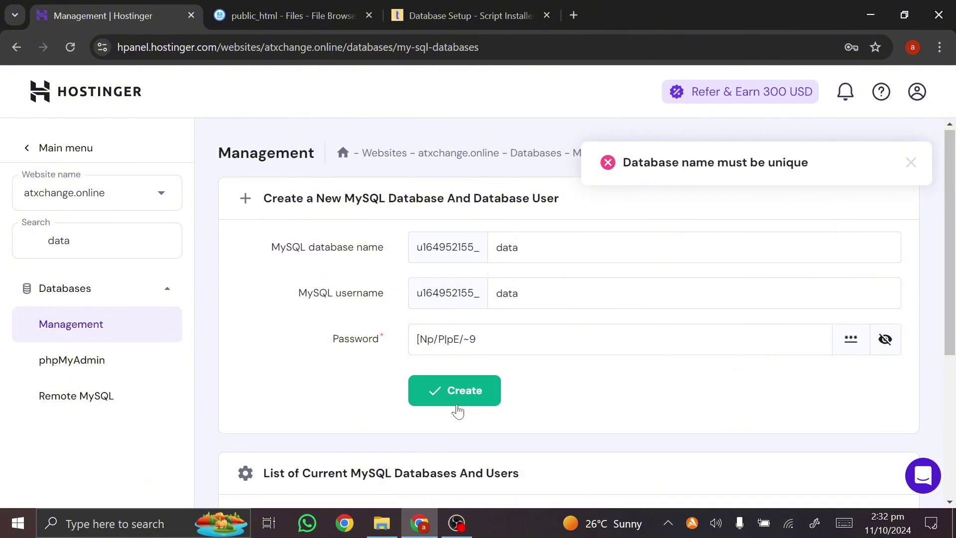
scroll(457, 411, down, 2)
scroll(457, 412, up, 2)
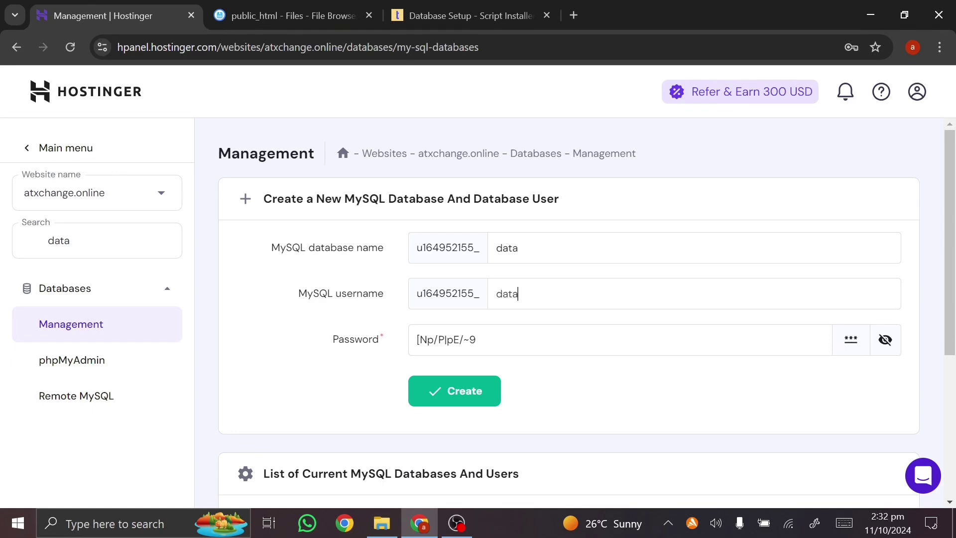
scroll(569, 299, down, 1)
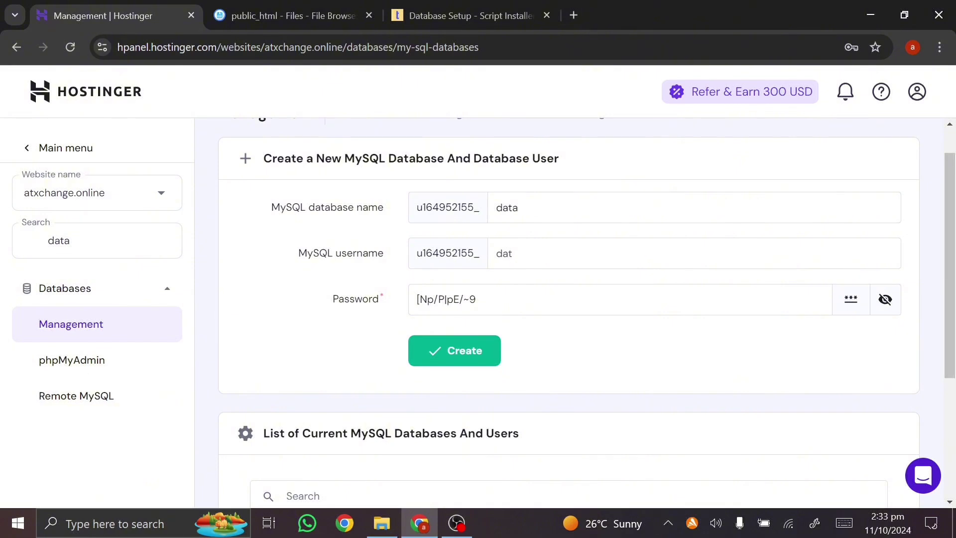
text(as)
click(467, 351)
Step: Replace the database name and username with ziflite and create the MySQL database
key(ctrl+a)
key(BackSpace)
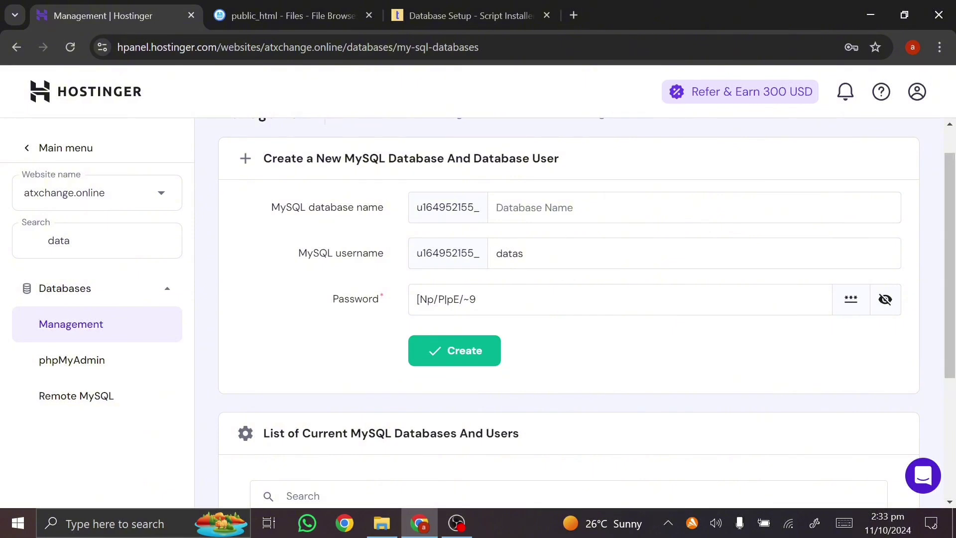
key(ctrl+a)
key(BackSpace)
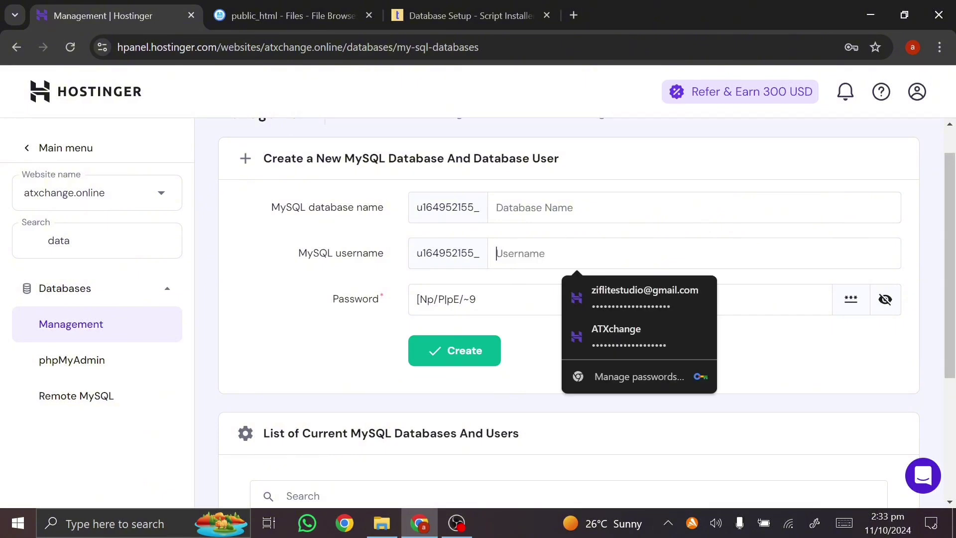
click(548, 207)
text(zi)
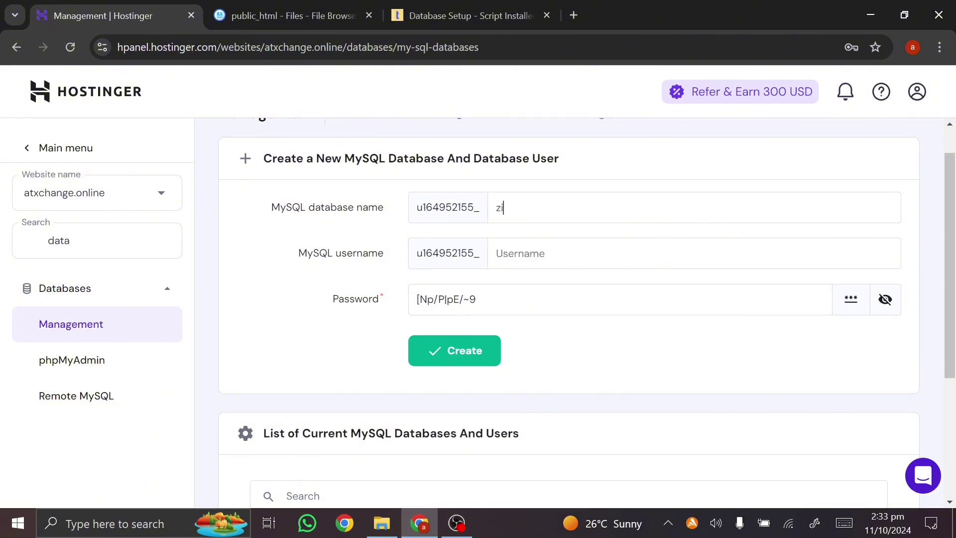
text(flite)
key(ctrl+a)
key(ctrl+c)
click(548, 253)
key(ctrl+v)
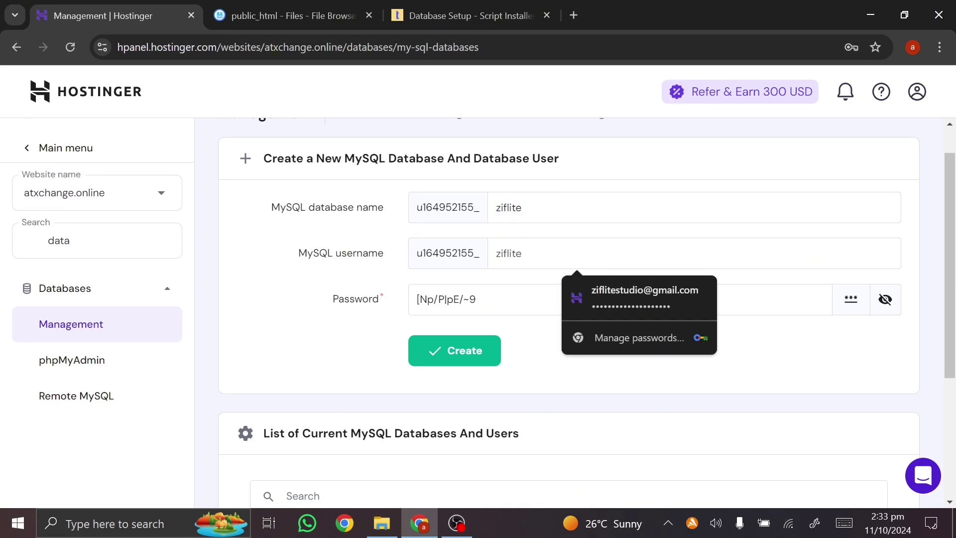
click(456, 354)
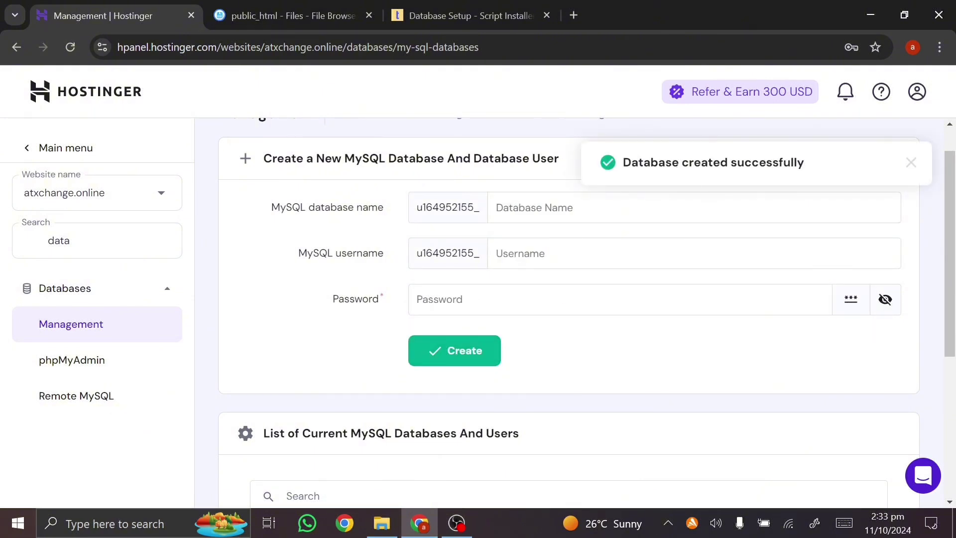
Step: Delete the old MySQL database whose name ends in _data
scroll(593, 319, down, 5)
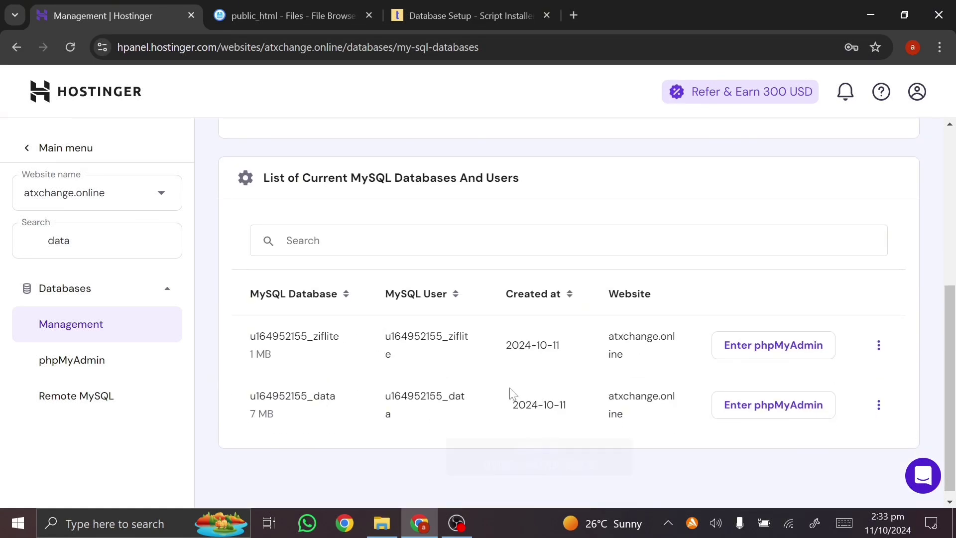
click(880, 408)
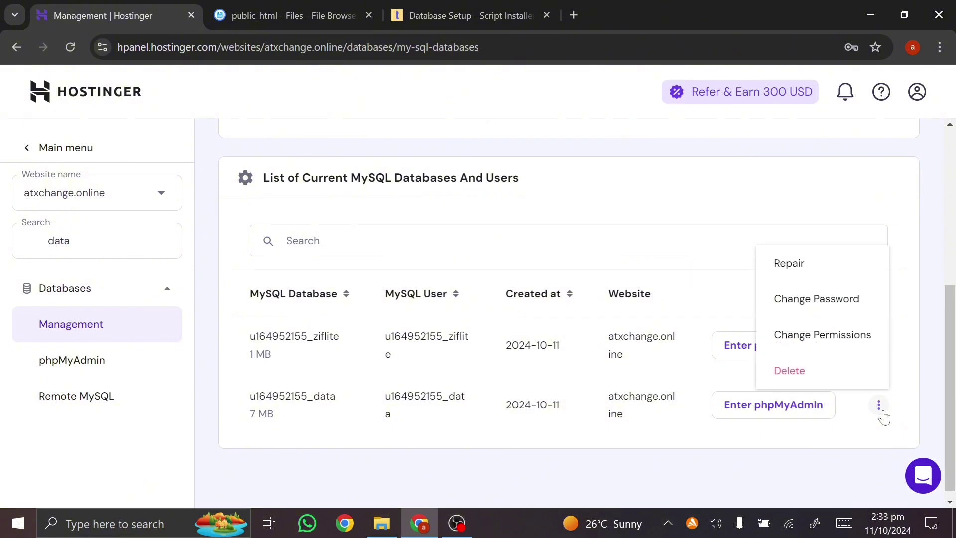
click(791, 373)
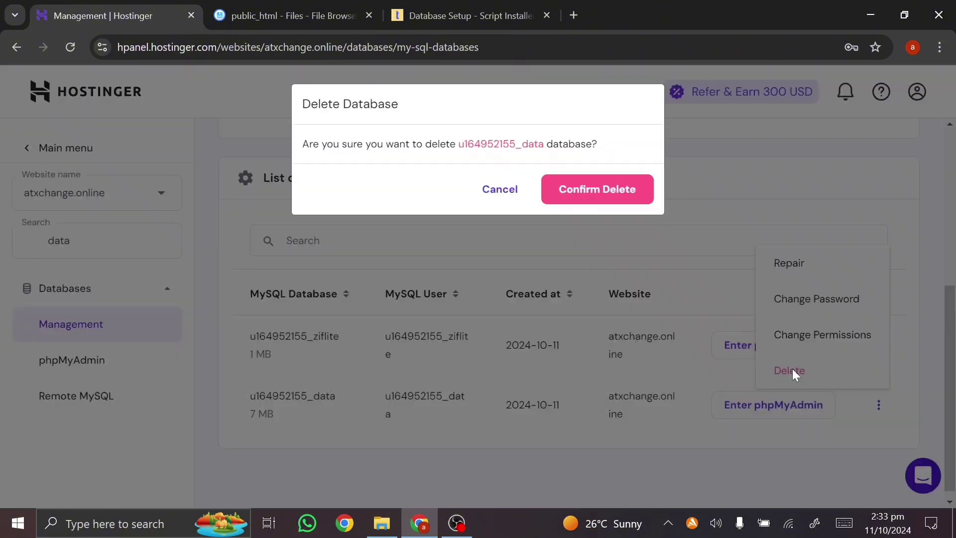
click(588, 188)
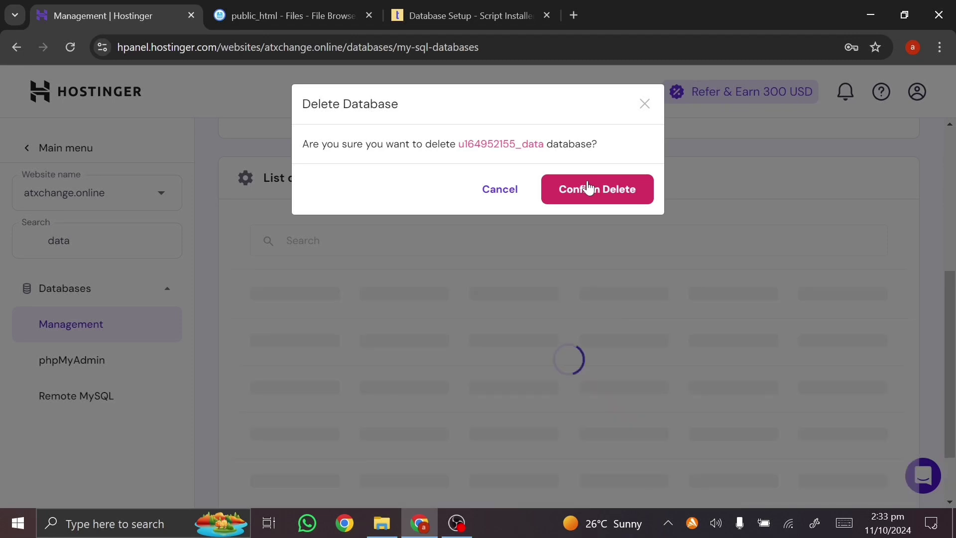
click(588, 188)
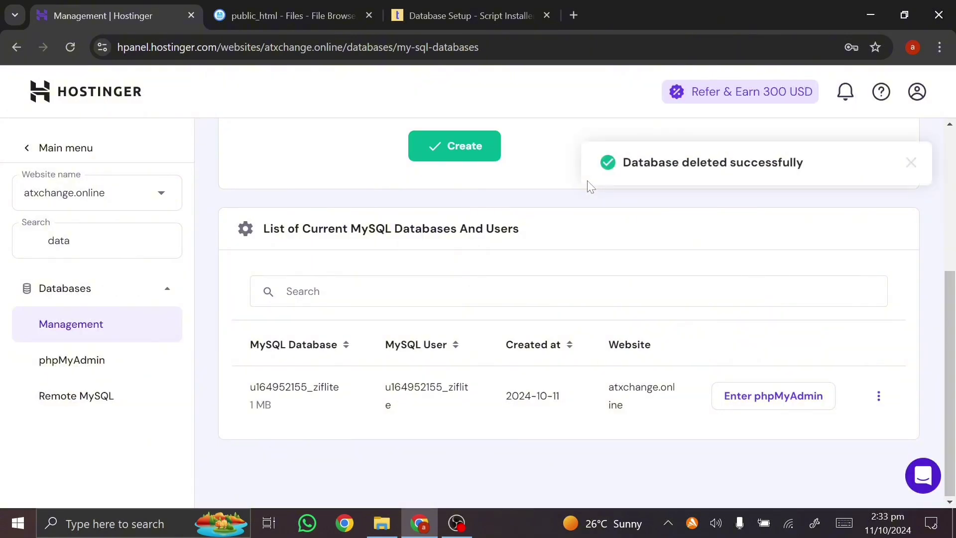
Step: Copy the full name of the ziflite database from the database list into the installer's DB Name field
scroll(509, 338, up, 3)
scroll(511, 340, up, 2)
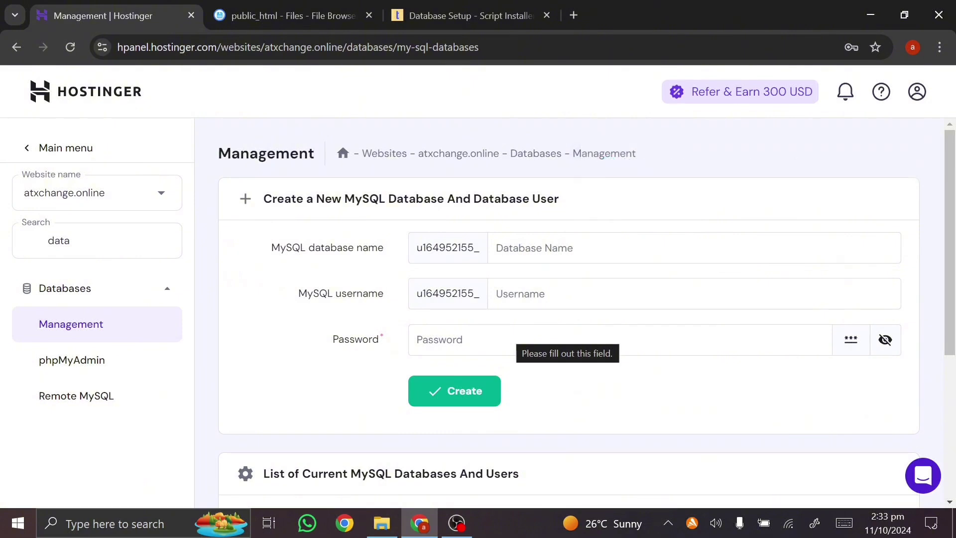
scroll(511, 340, down, 5)
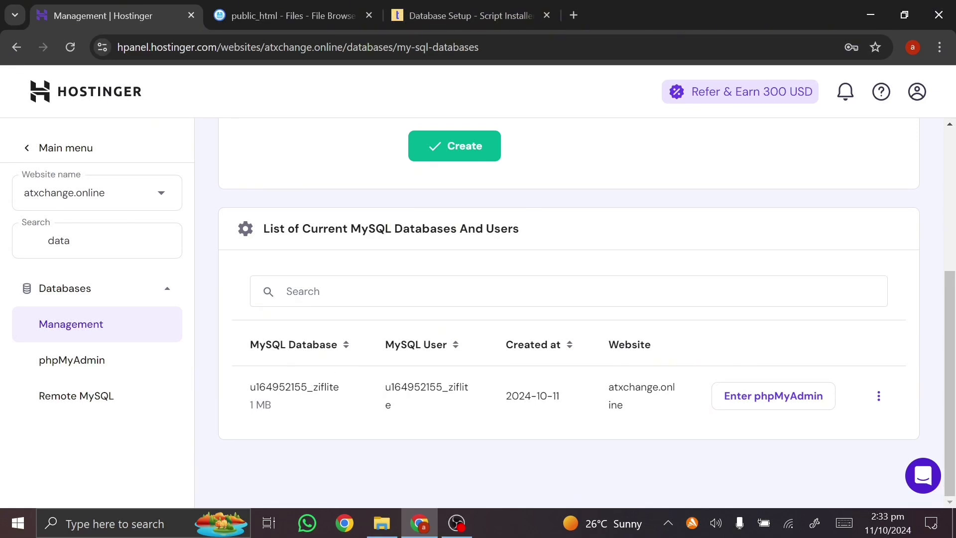
drag(249, 387, 350, 391)
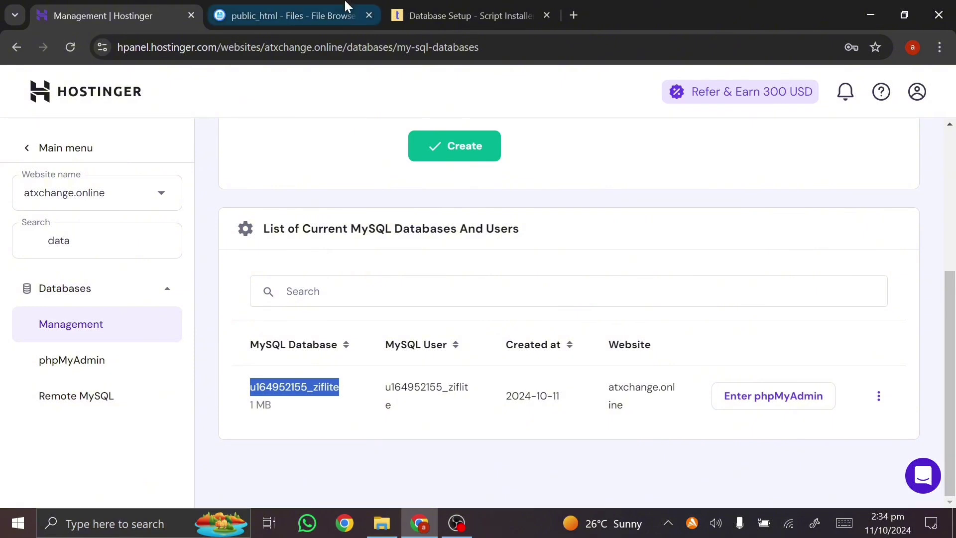
click(438, 11)
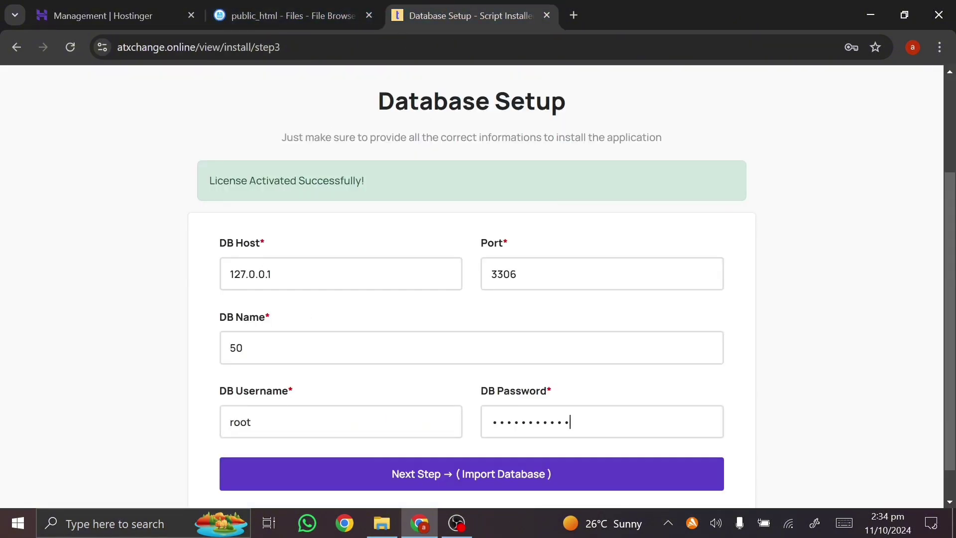
double_click(236, 348)
key(ctrl+v)
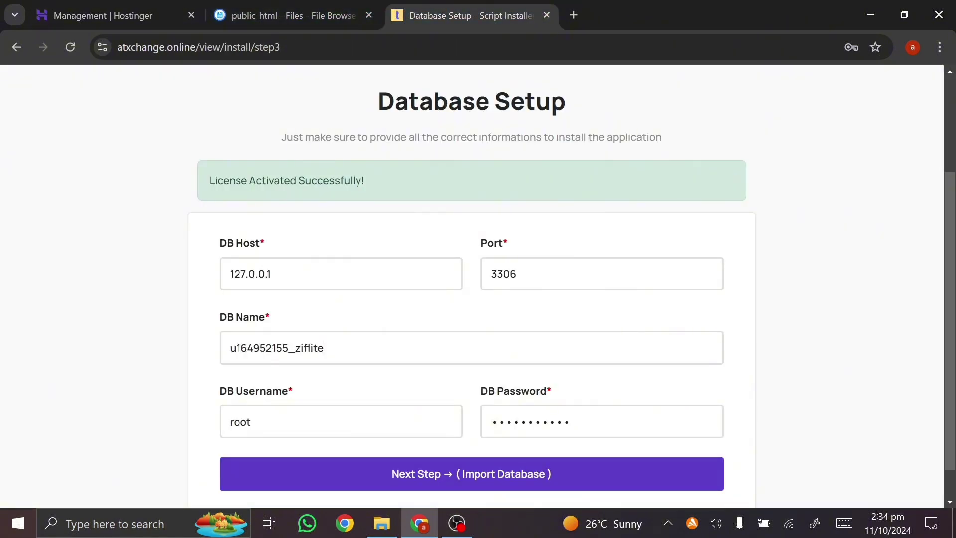
Step: Set the DB Username to the copied database name, connect the installer to the database and run the database import
click(240, 422)
double_click(240, 422)
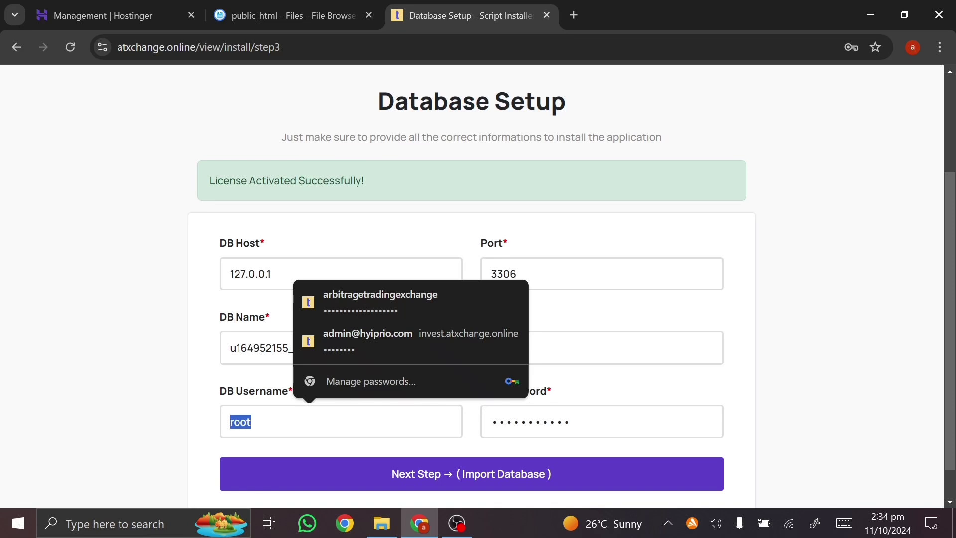
key(ctrl+v)
click(391, 474)
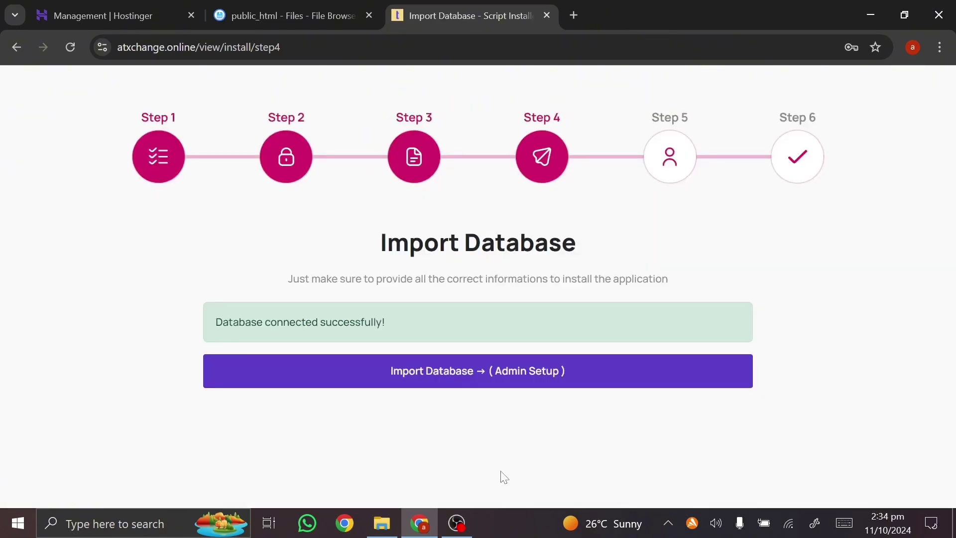
click(458, 384)
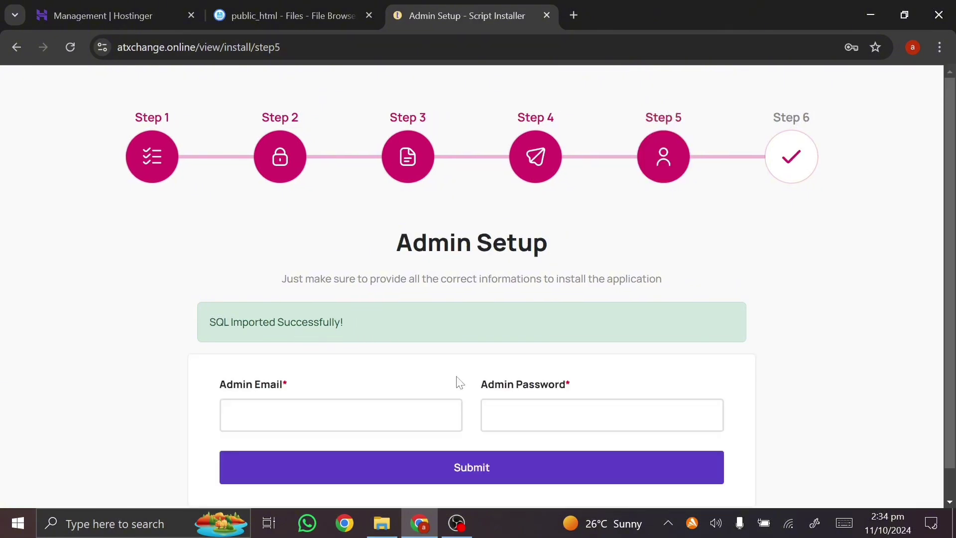
Step: Fill in the admin email and admin password on the Admin Setup form and submit it to finish the installation
scroll(459, 382, down, 1)
click(230, 383)
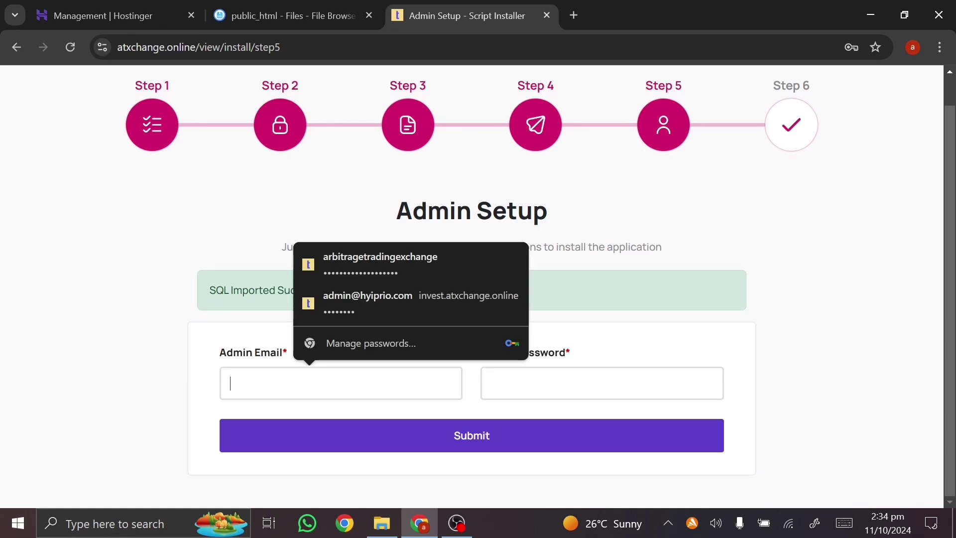
click(598, 406)
click(231, 383)
text(z)
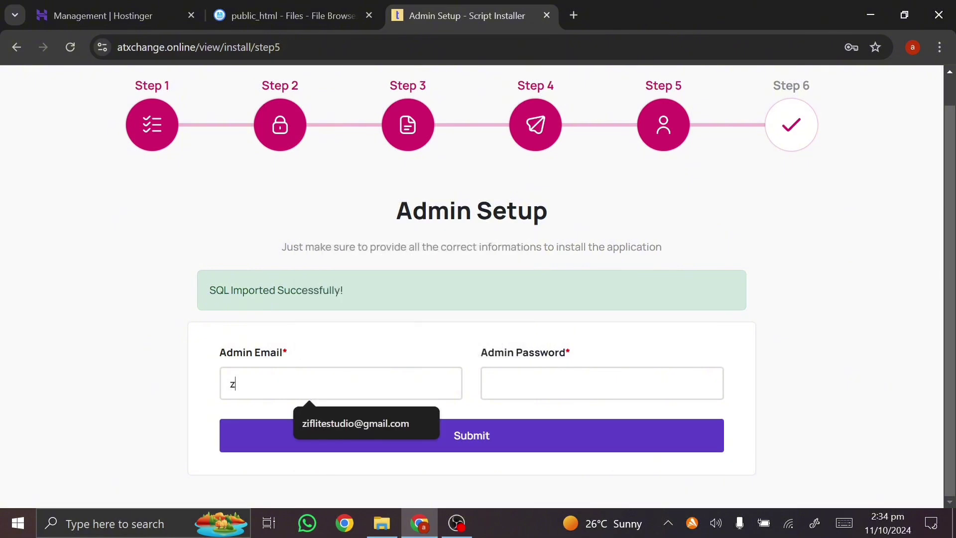
click(372, 423)
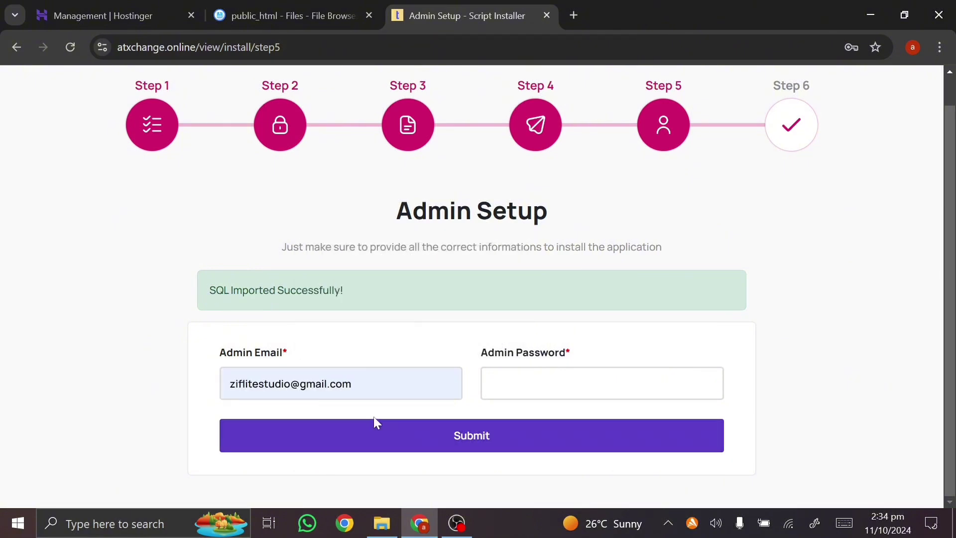
key(ctrl+a)
key(ctrl+c)
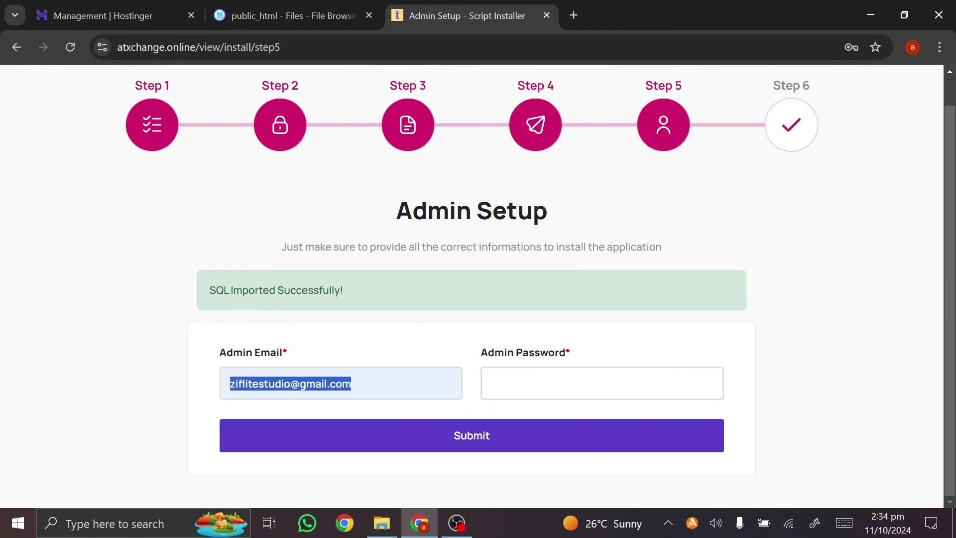
key(Tab)
key(ctrl+v)
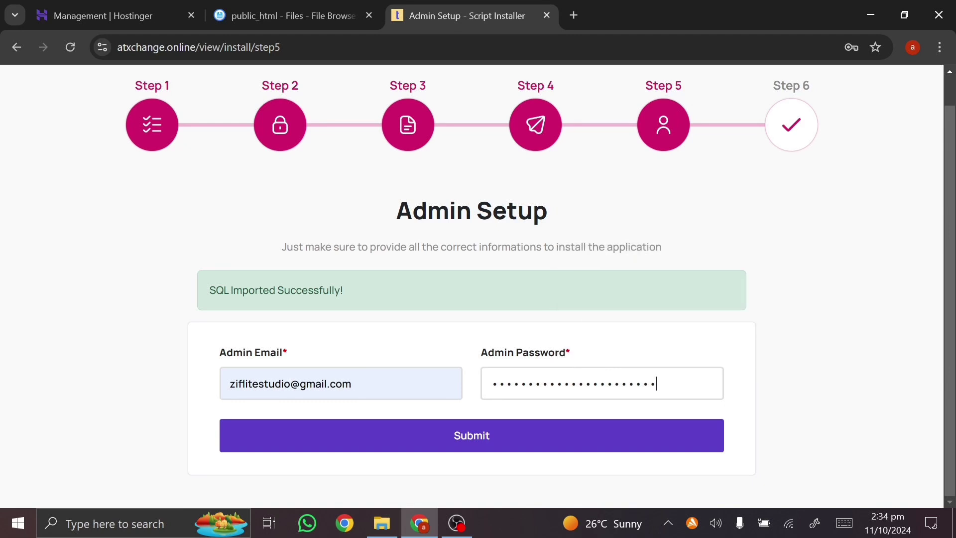
click(475, 437)
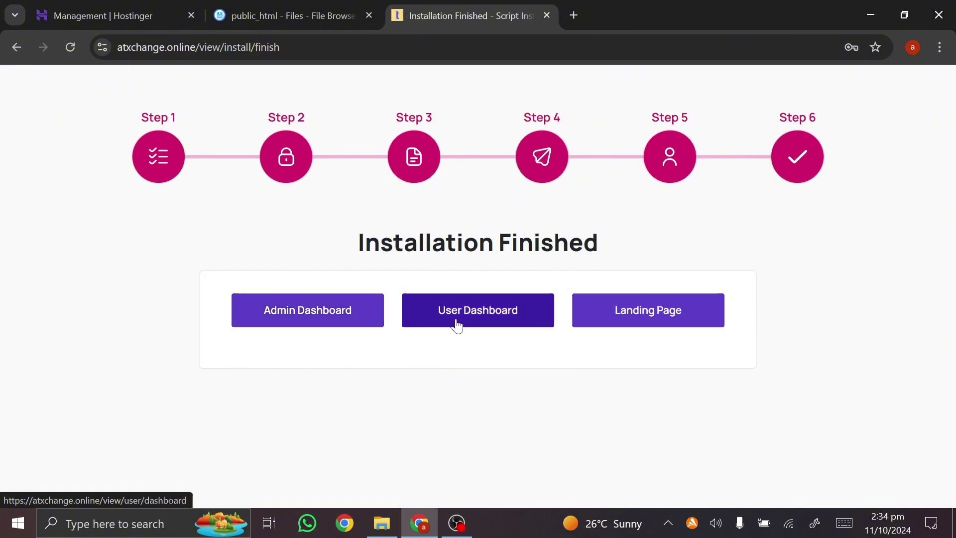
Step: Open the installed site's Landing Page in a new browser tab and look through its home page
right_click(618, 314)
click(662, 110)
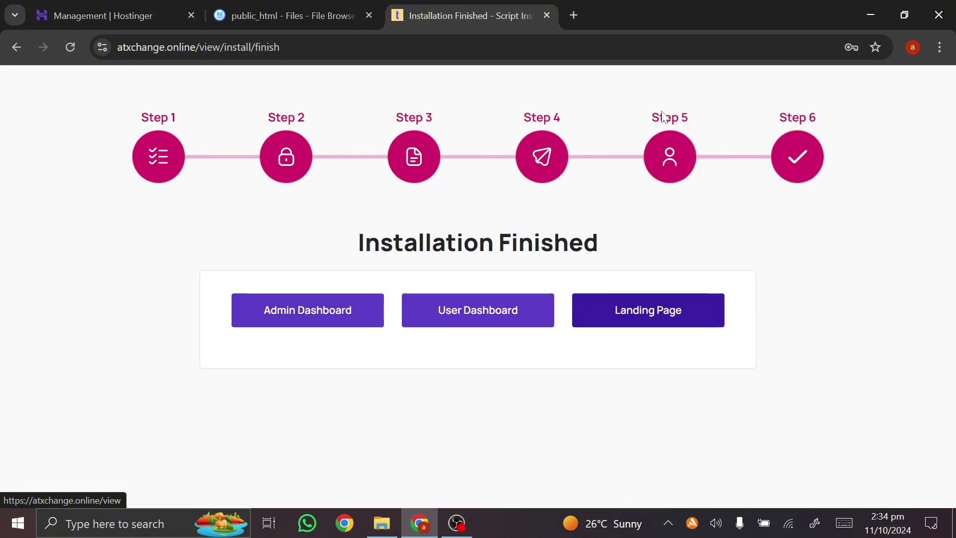
click(616, 7)
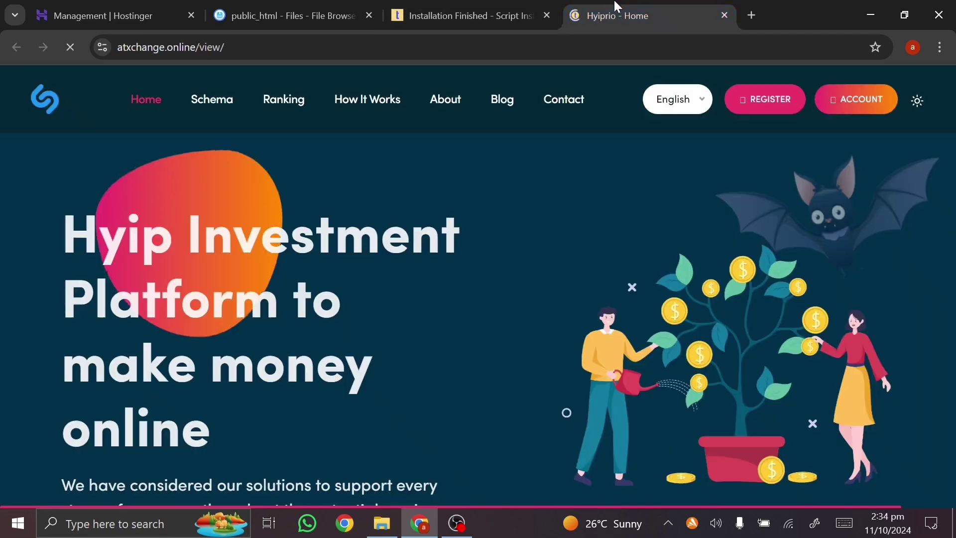
scroll(486, 362, down, 5)
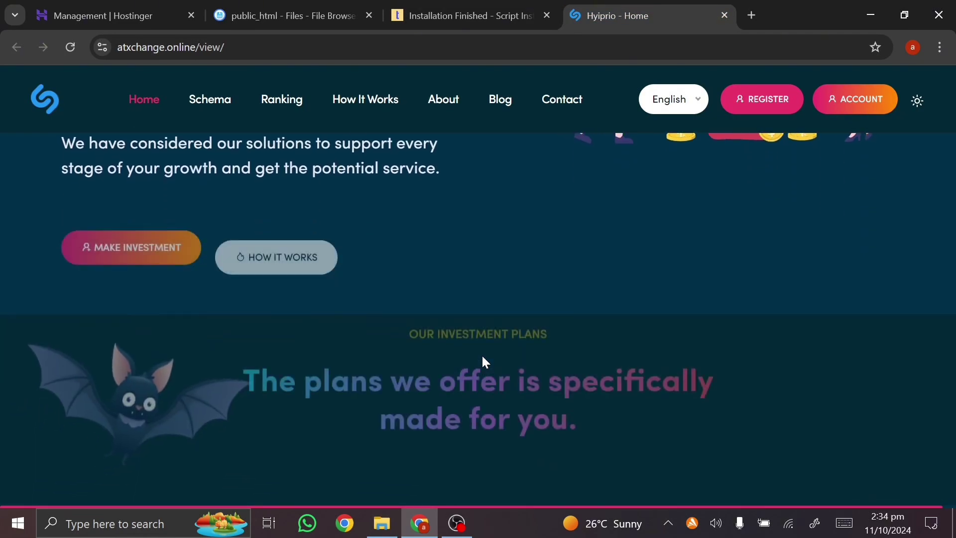
scroll(486, 362, down, 4)
scroll(486, 362, up, 6)
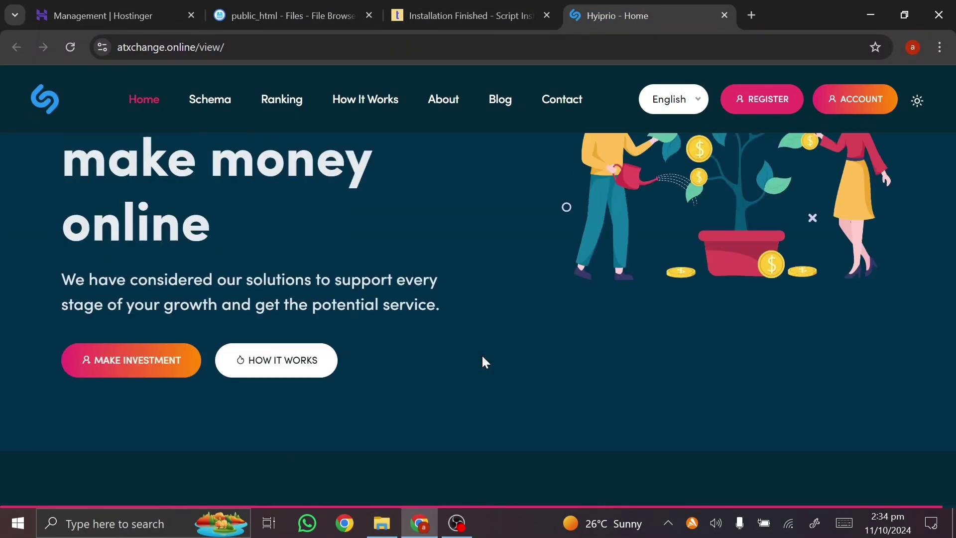
scroll(483, 361, up, 4)
Step: Return to the Installation Finished page and open the Admin Dashboard in a new browser tab
click(496, 7)
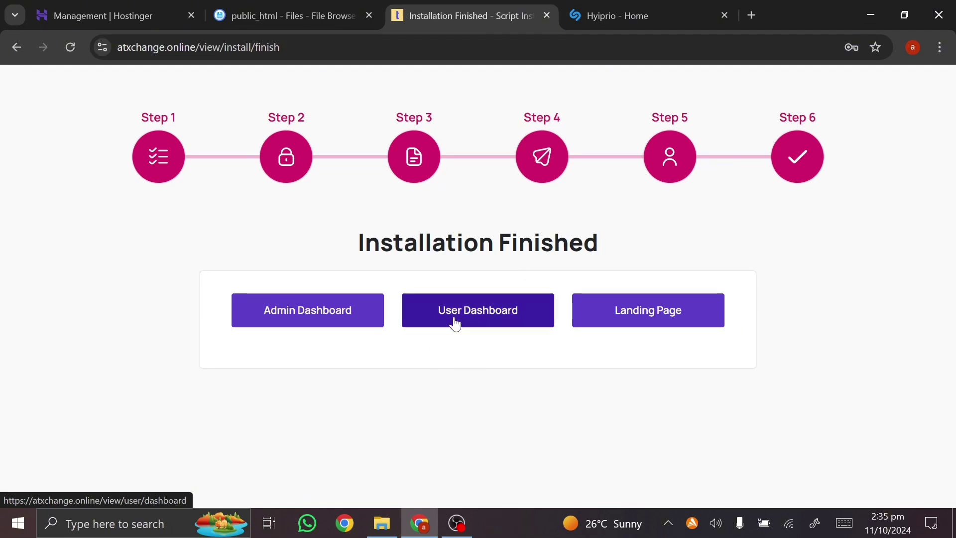
right_click(309, 315)
click(375, 114)
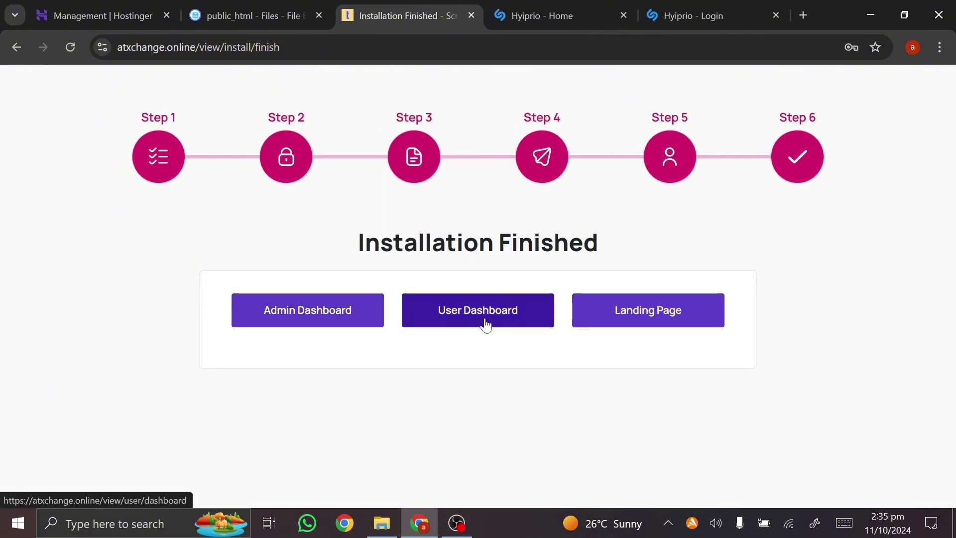
Step: Move the Admin Login page's browser tab ahead of the Home tab and log in with the admin email and password
drag(722, 7, 578, 10)
click(618, 261)
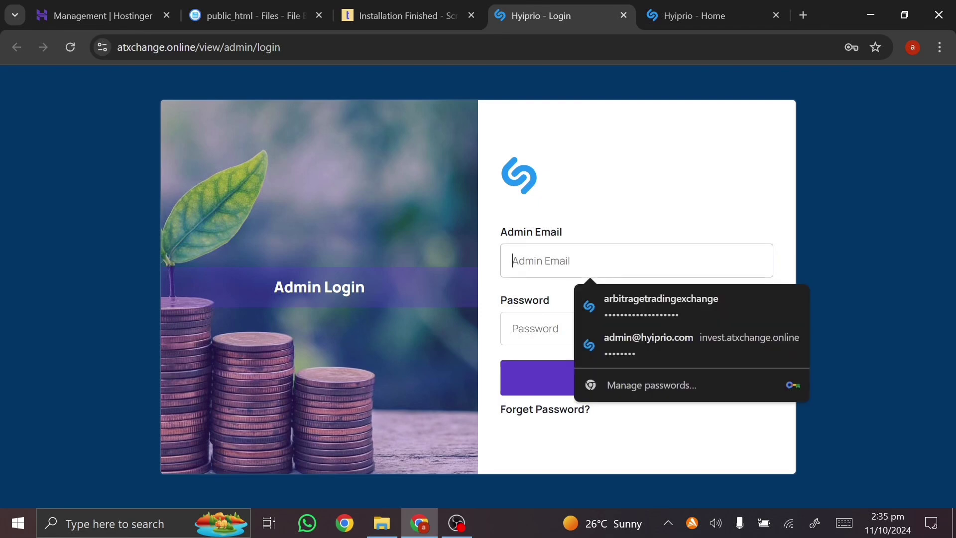
key(ctrl+v)
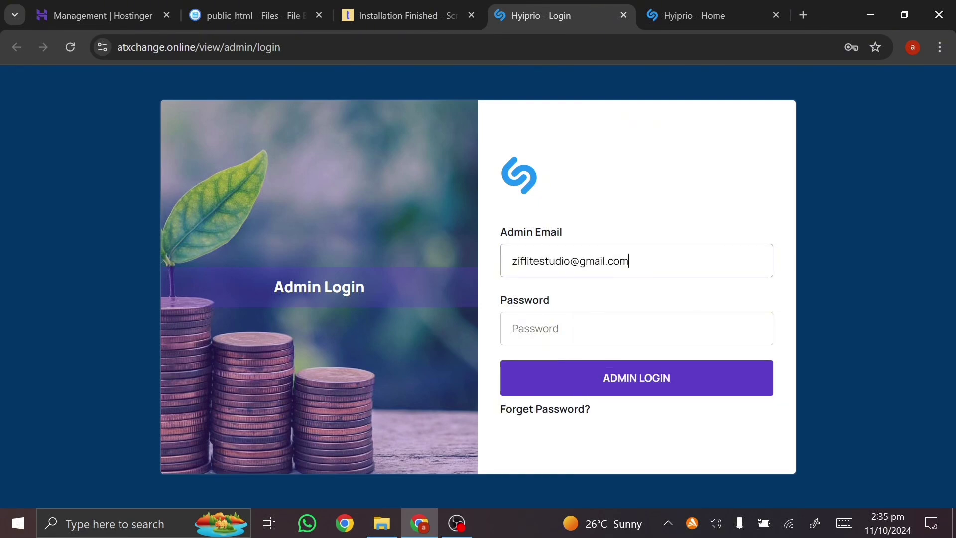
click(591, 328)
key(ctrl+v)
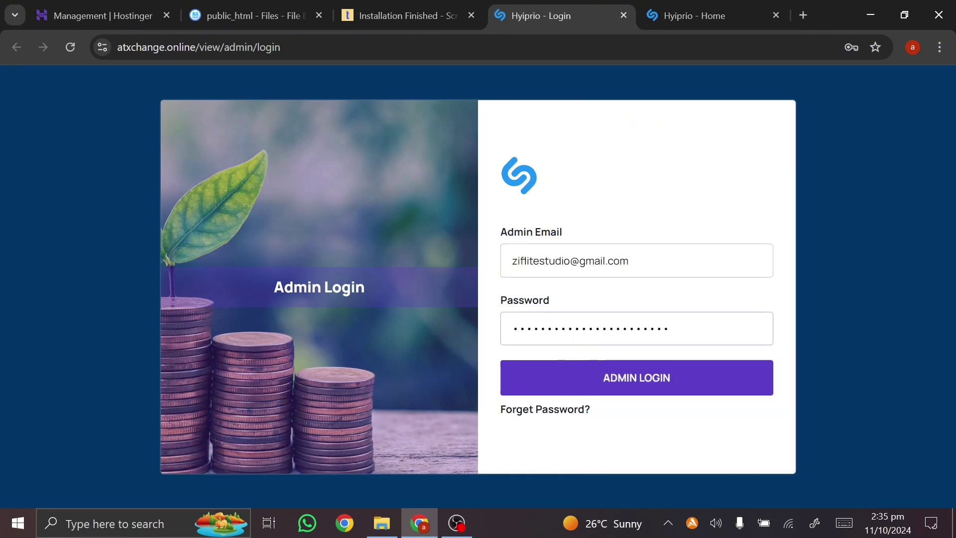
click(618, 394)
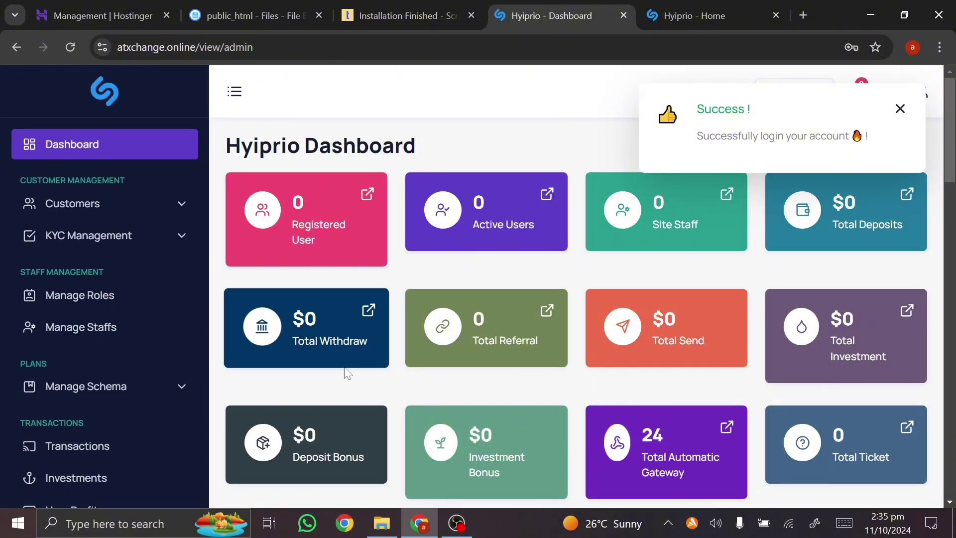
Step: Look through the Hyiprio admin dashboard's statistics cards, charts and navigation sections
scroll(348, 373, down, 7)
scroll(348, 373, up, 7)
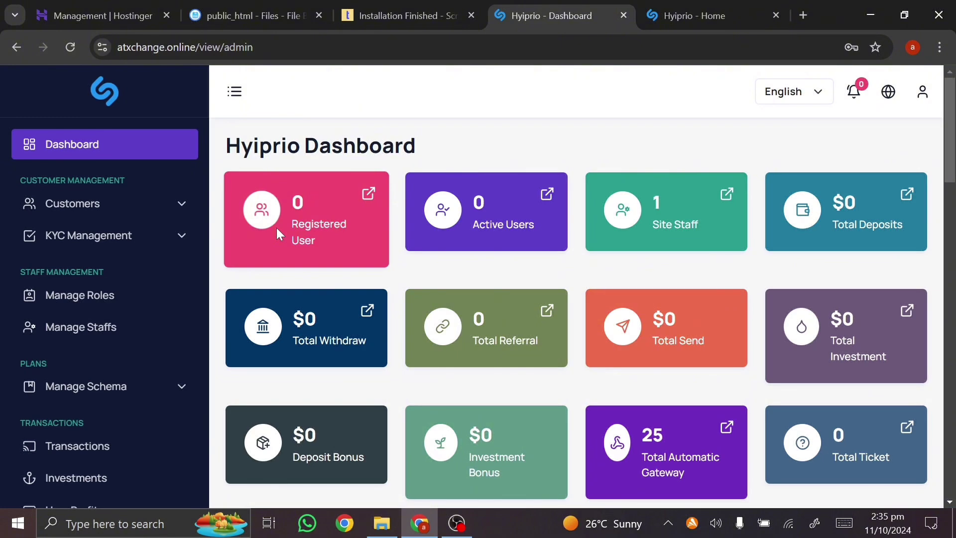
scroll(277, 228, down, 5)
scroll(277, 228, up, 5)
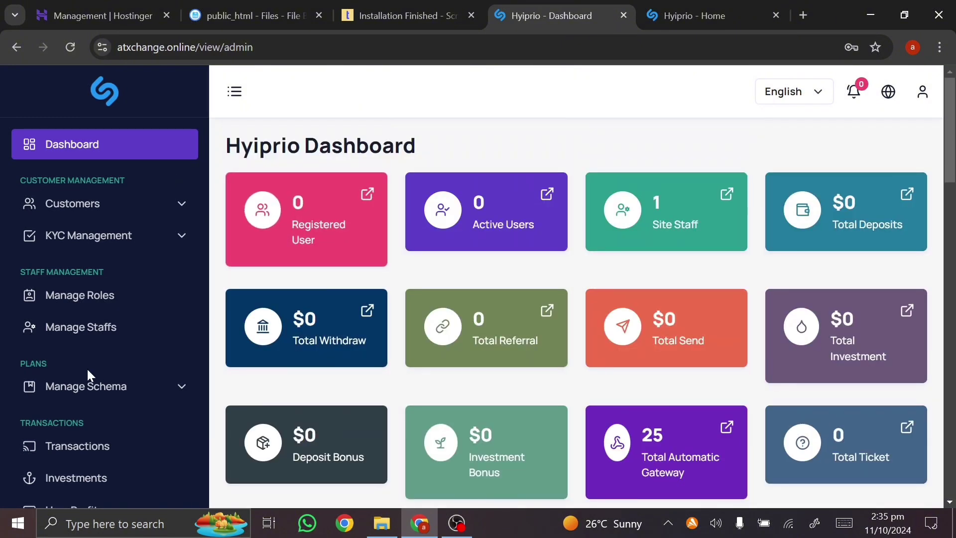
scroll(87, 367, down, 5)
scroll(87, 371, up, 5)
scroll(138, 334, down, 6)
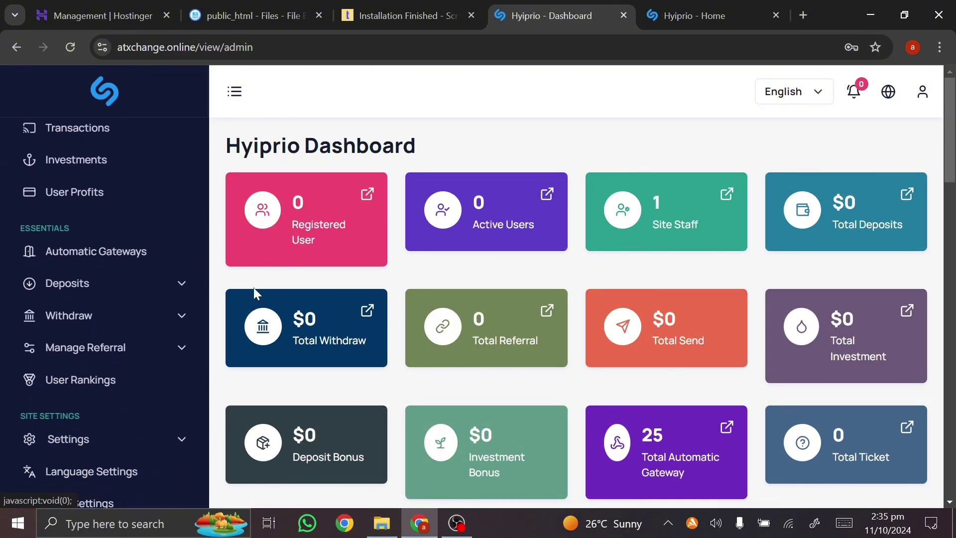
scroll(293, 363, down, 12)
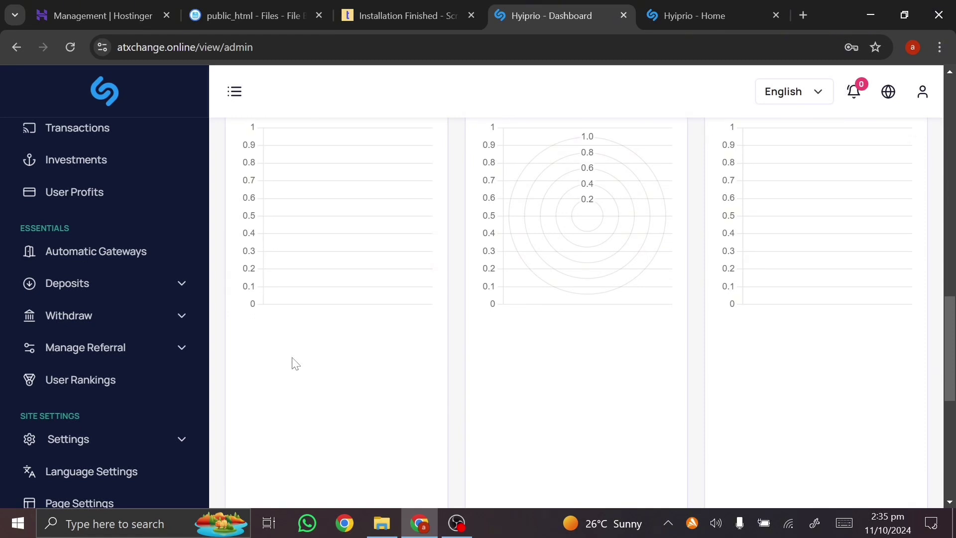
scroll(295, 363, up, 12)
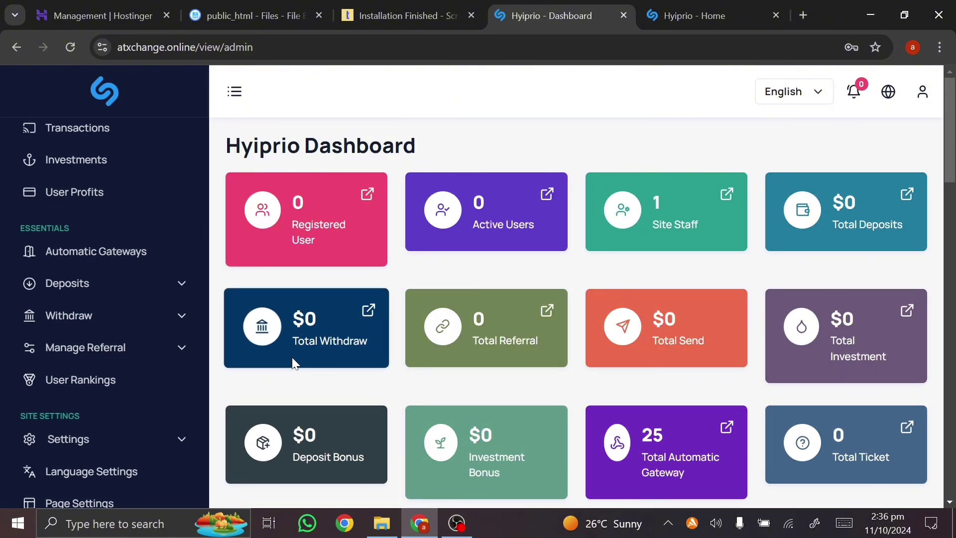
scroll(55, 443, down, 8)
scroll(55, 442, up, 8)
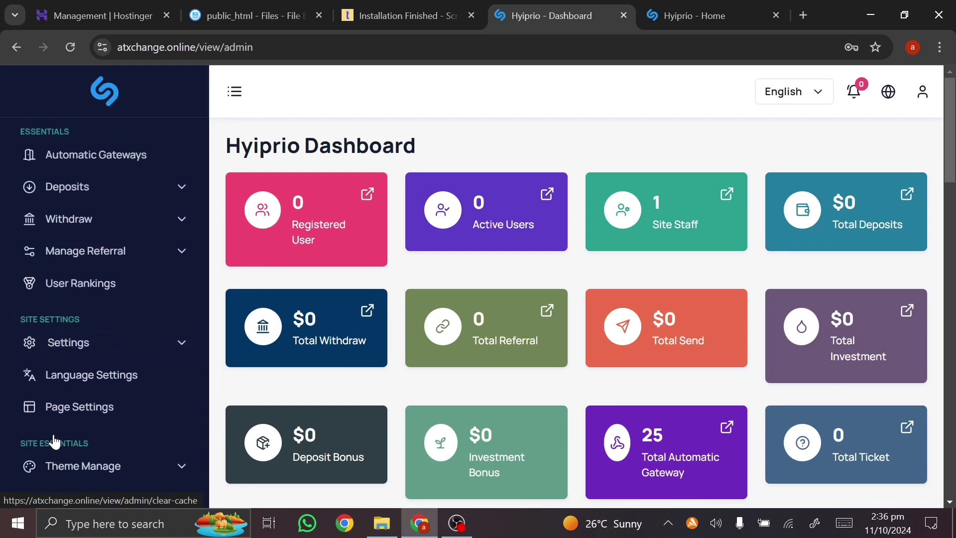
scroll(55, 442, up, 2)
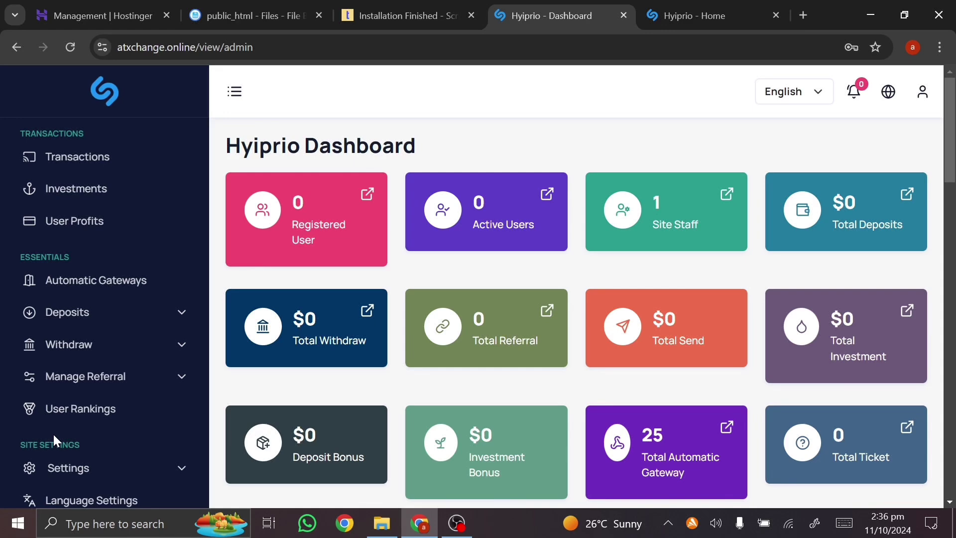
Step: Switch to File Explorer and open the index file from the hyp Documentation folder in Microsoft Edge
click(387, 518)
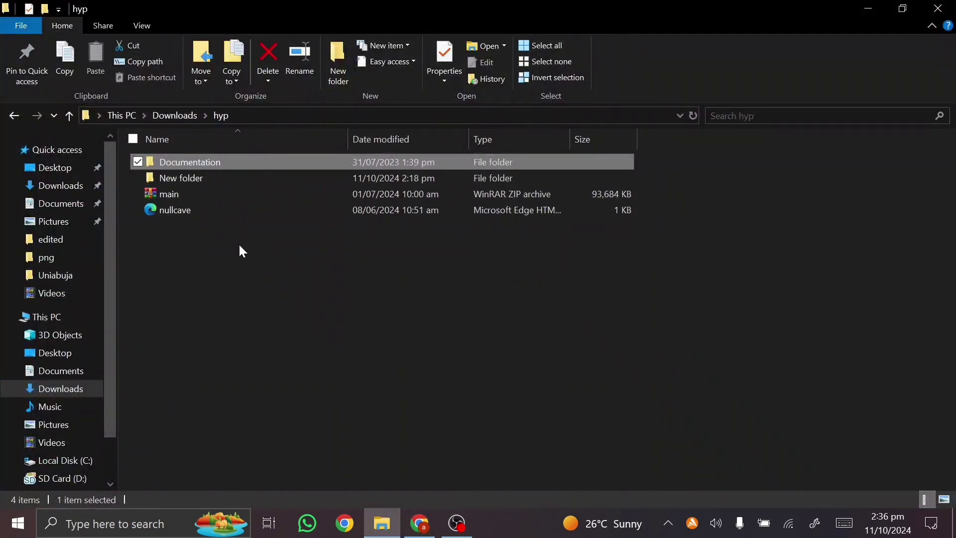
double_click(167, 167)
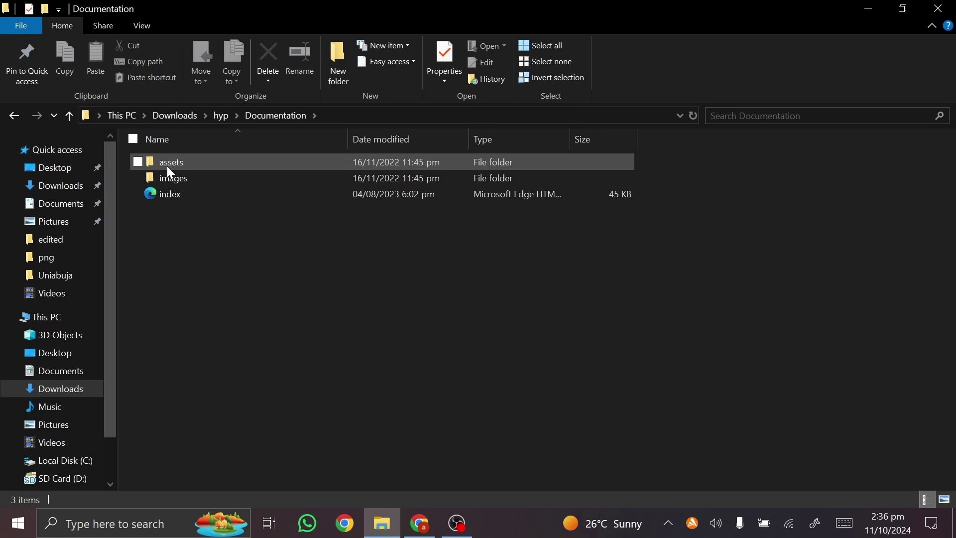
double_click(163, 191)
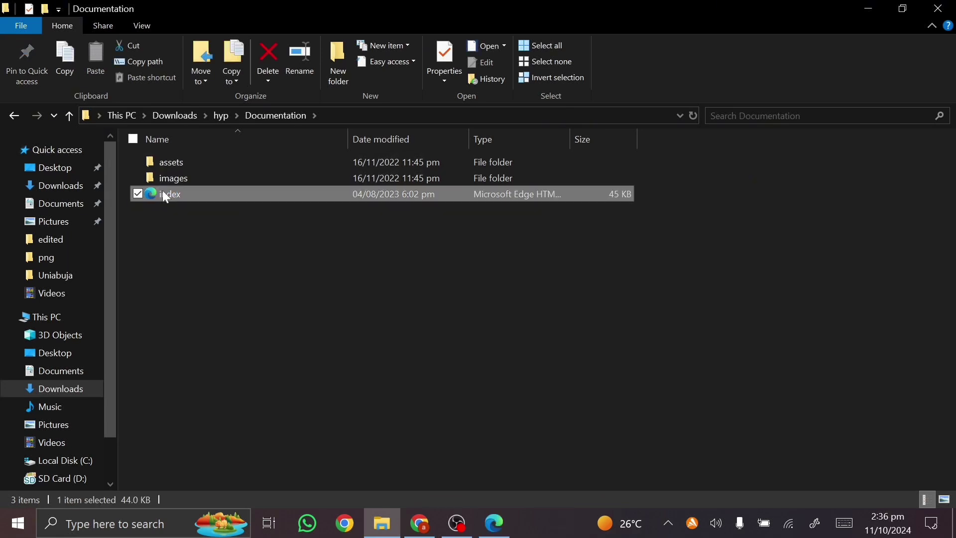
click(491, 531)
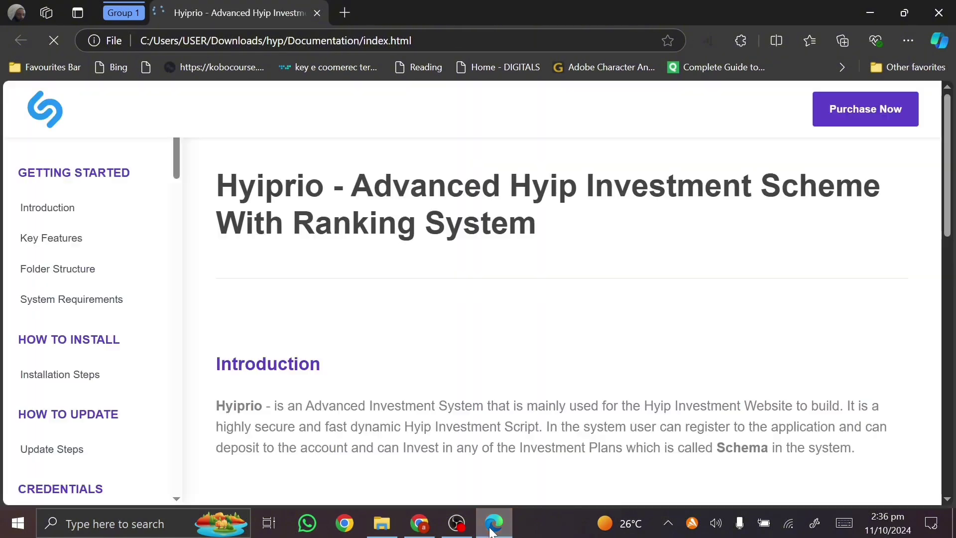
Step: Skim the Introduction and Key Features sections of the Hyiprio documentation
scroll(541, 329, down, 5)
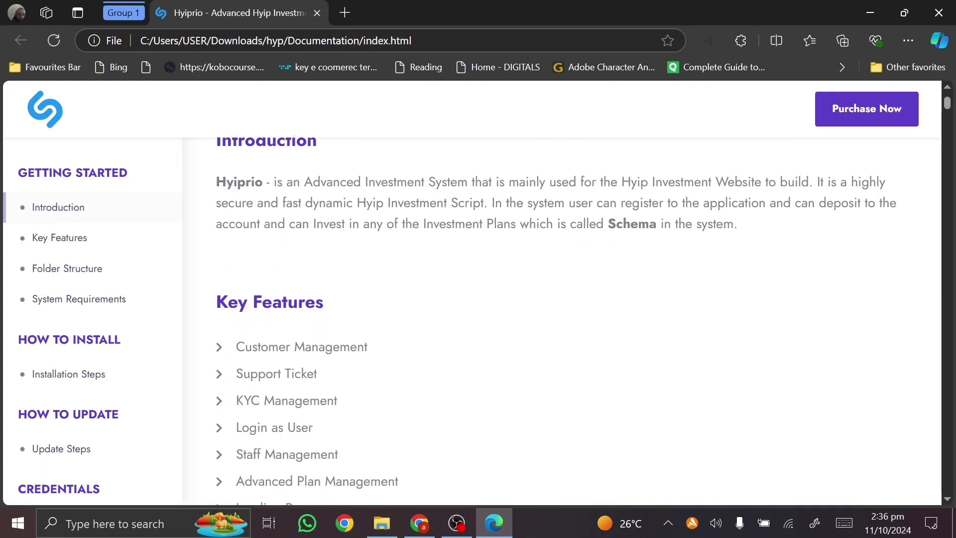
scroll(337, 405, up, 4)
scroll(341, 405, down, 6)
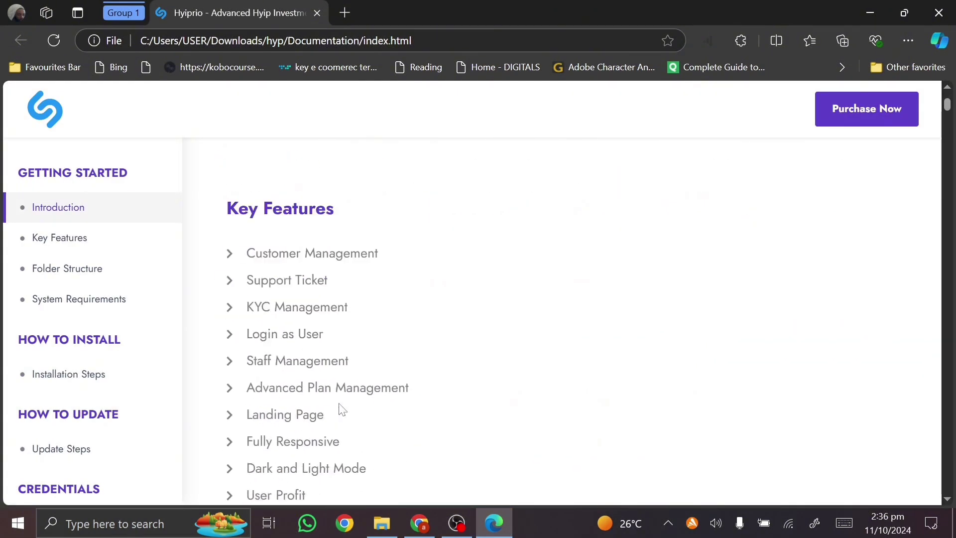
scroll(341, 407, down, 8)
scroll(339, 407, up, 14)
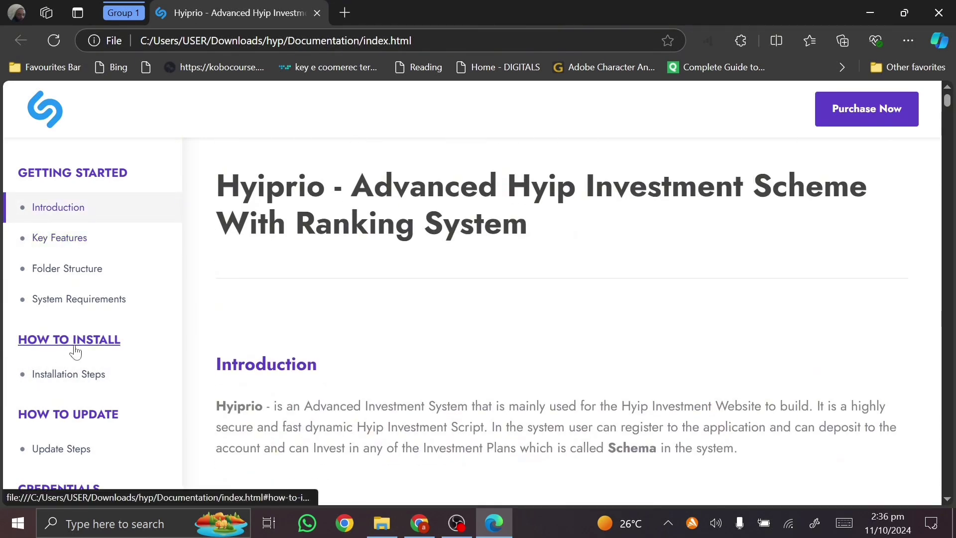
Step: Go to the documentation's Installation Steps and read on through the Cronjob Setup commands
click(78, 381)
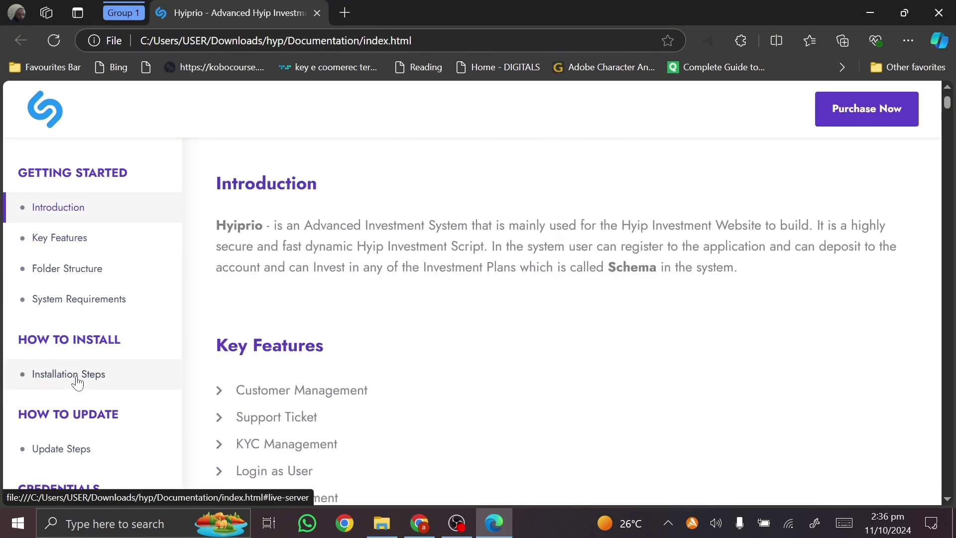
click(78, 382)
scroll(394, 398, down, 5)
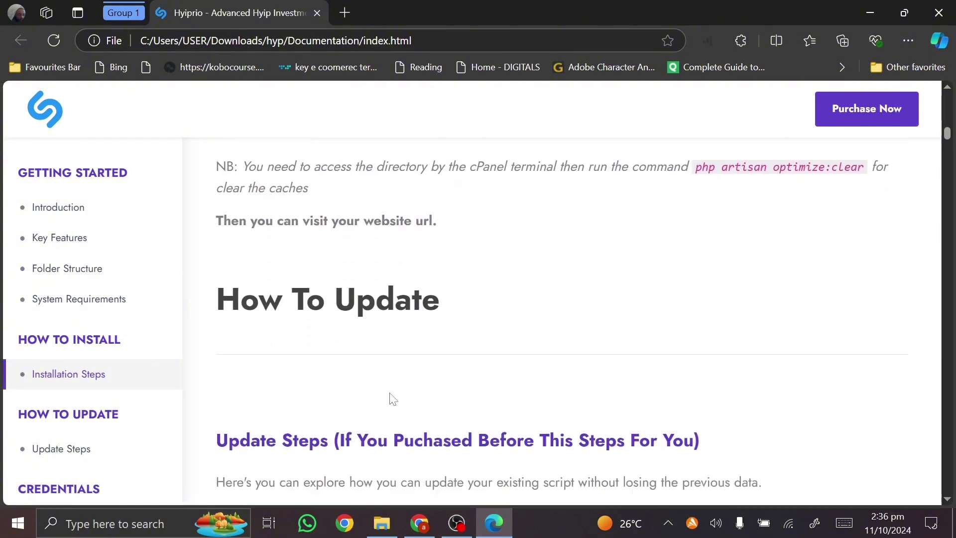
scroll(393, 399, up, 10)
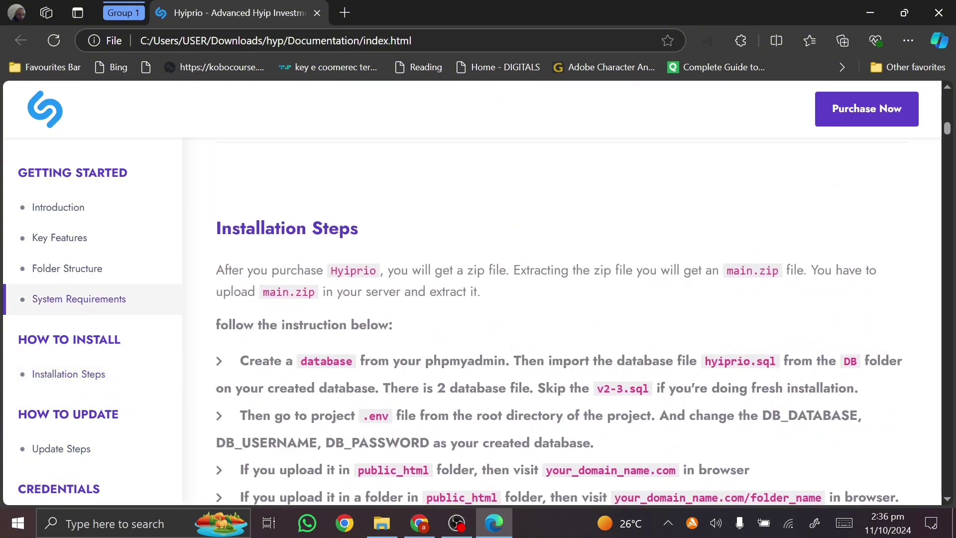
scroll(564, 319, down, 15)
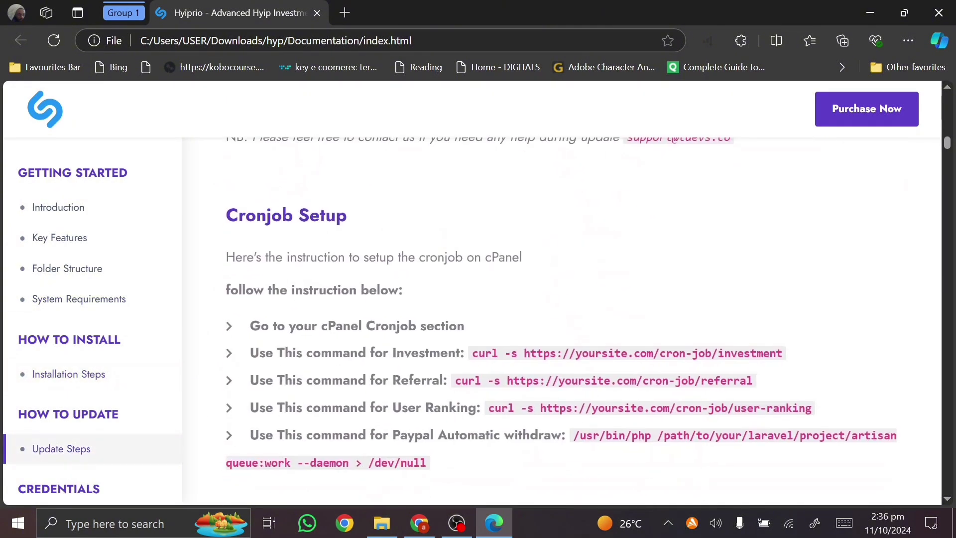
scroll(565, 319, right, 1)
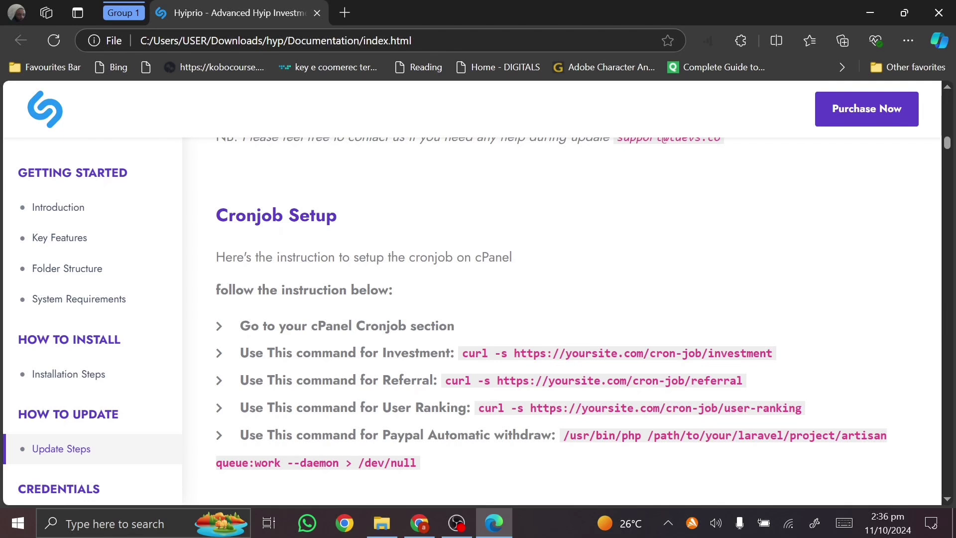
scroll(438, 368, down, 2)
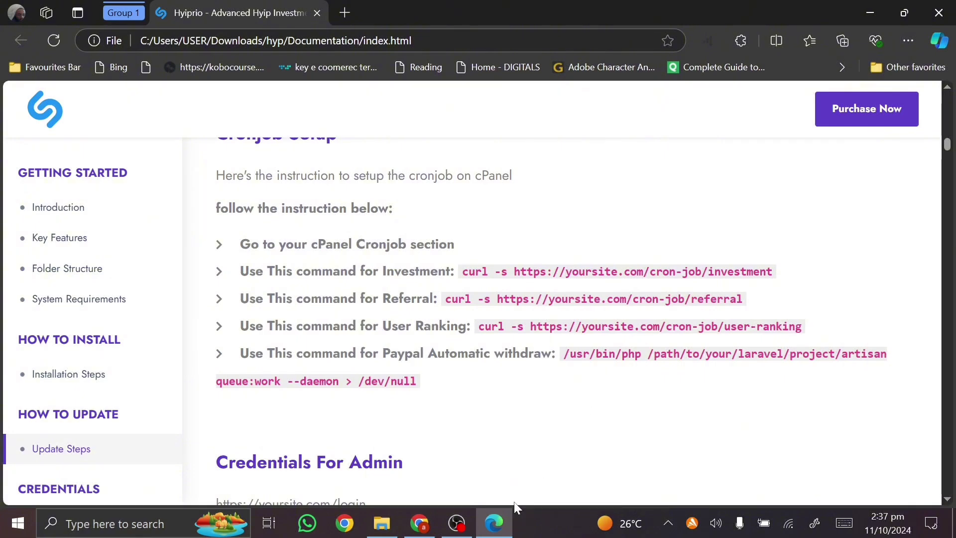
Step: Return to the Hostinger panel in Chrome, search its website options for "cron" and open the Cron Jobs page
drag(494, 523, 440, 536)
click(420, 523)
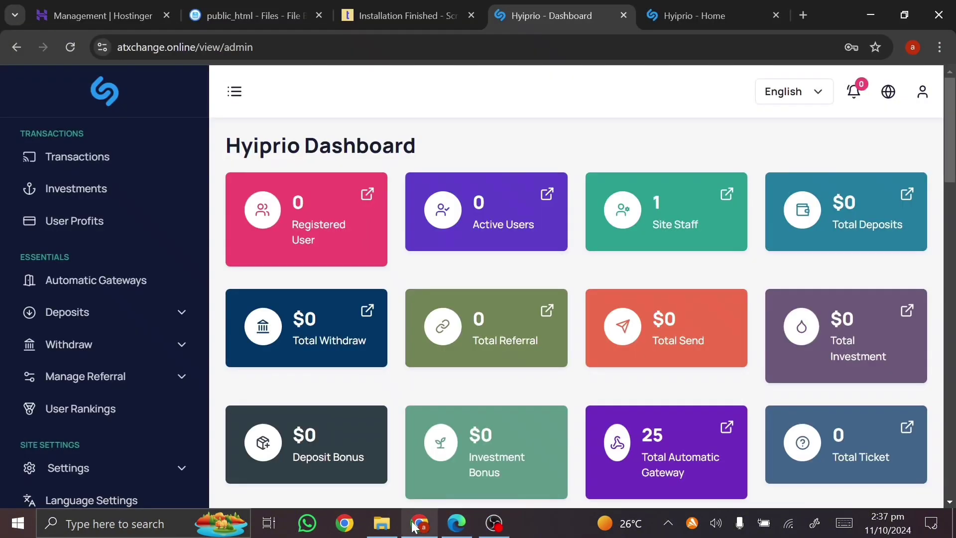
click(91, 6)
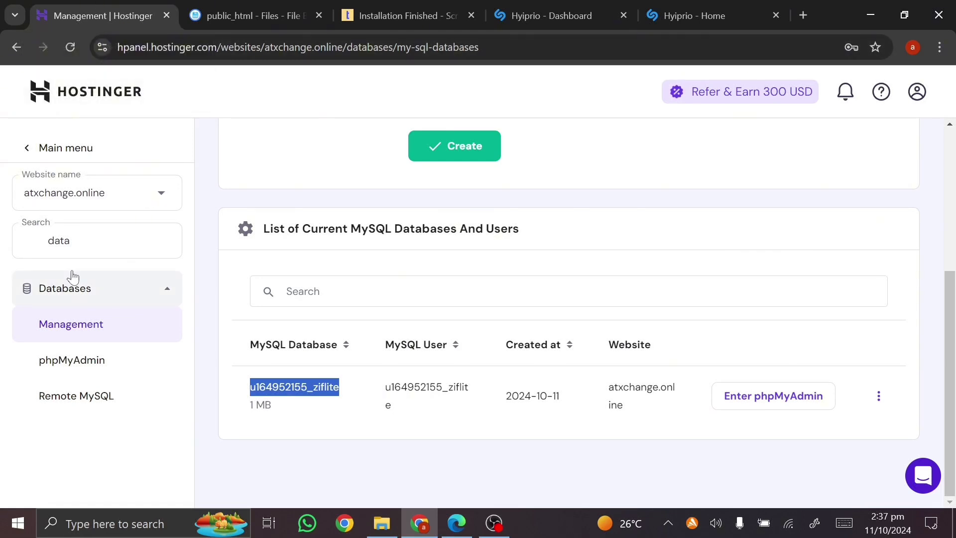
click(70, 240)
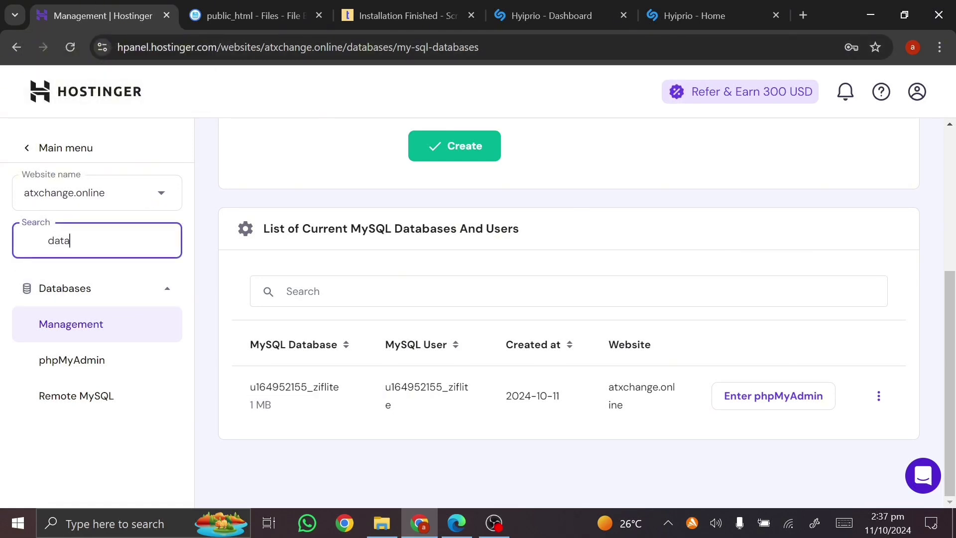
key(ctrl+a)
key(BackSpace)
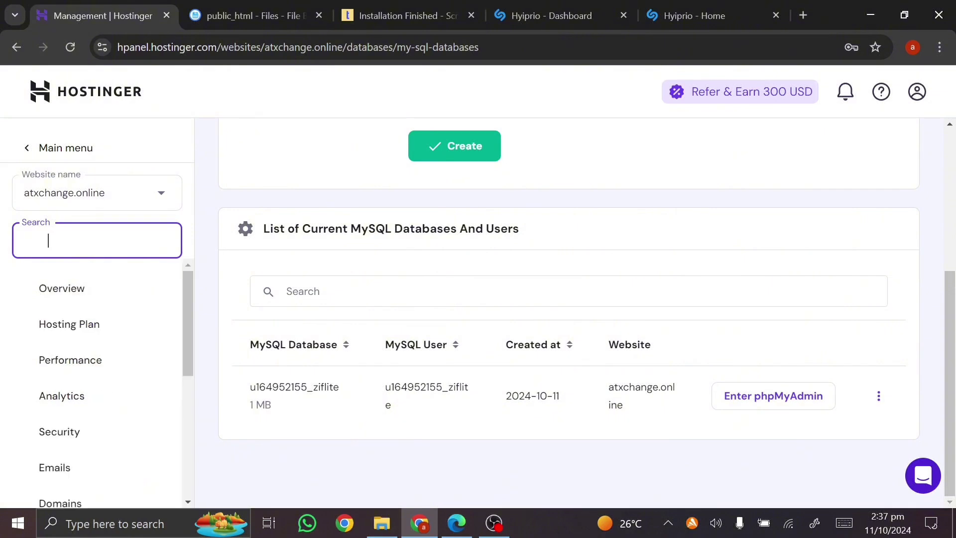
text(cron)
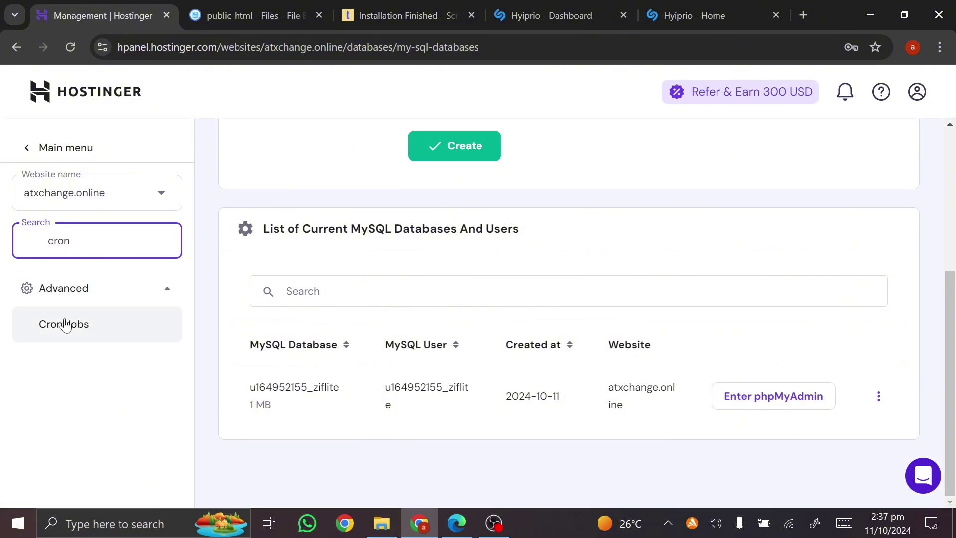
click(69, 331)
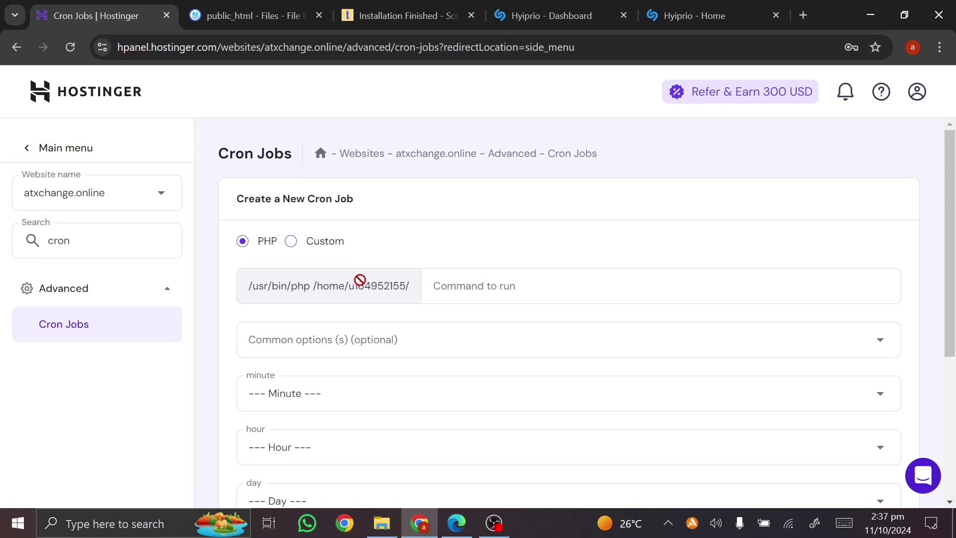
Step: Look over the Create a New Cron Job form, compare the PHP and Custom types, and choose Custom
scroll(359, 279, down, 5)
scroll(359, 282, up, 5)
click(291, 241)
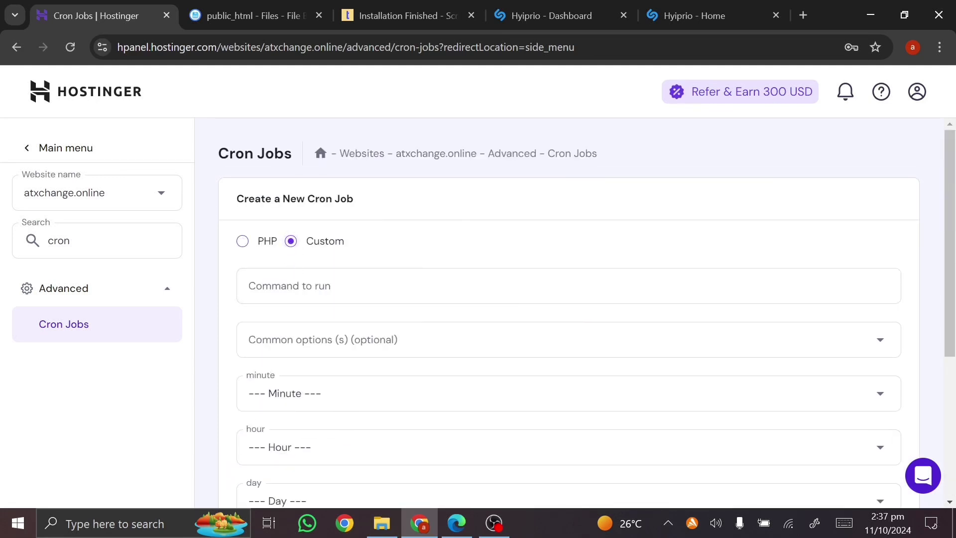
scroll(295, 251, down, 4)
scroll(305, 303, up, 4)
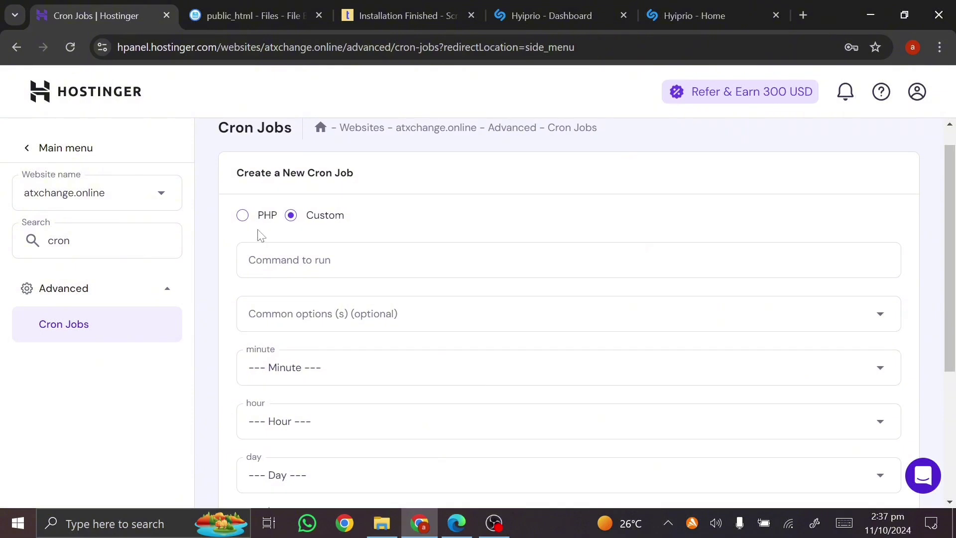
click(244, 218)
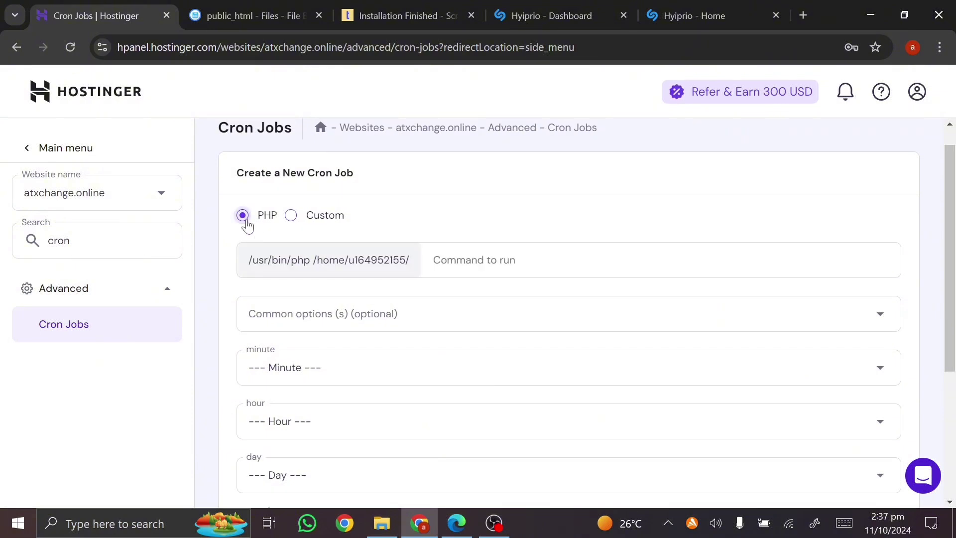
click(291, 217)
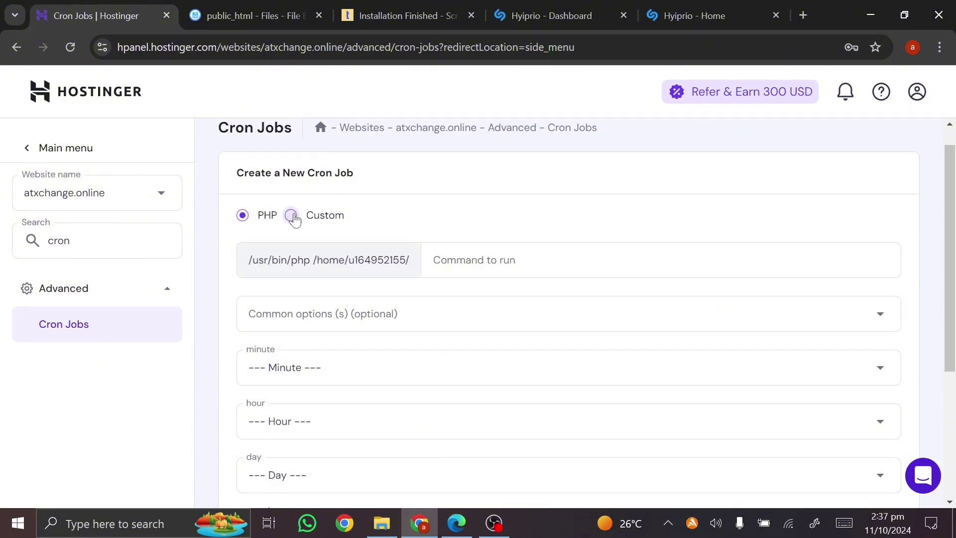
click(242, 214)
click(292, 217)
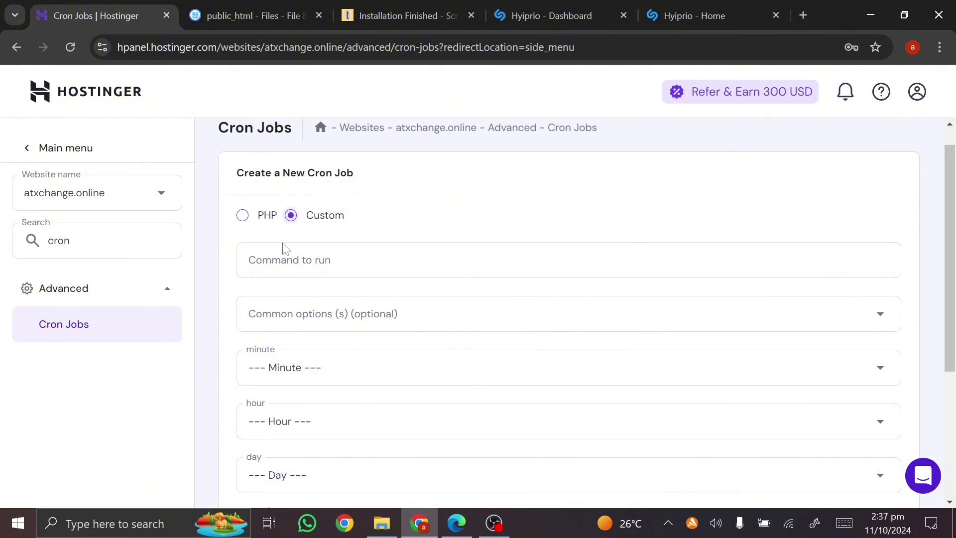
click(326, 264)
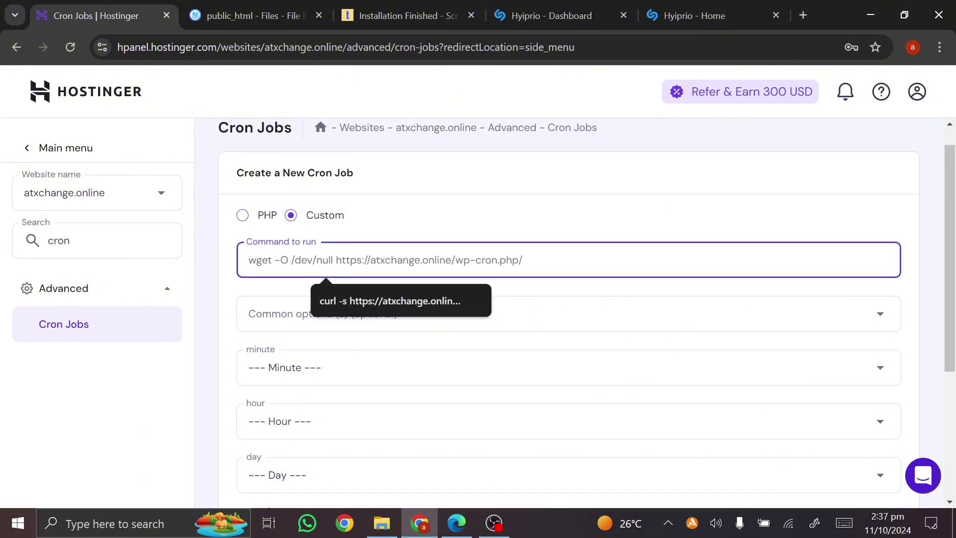
click(267, 327)
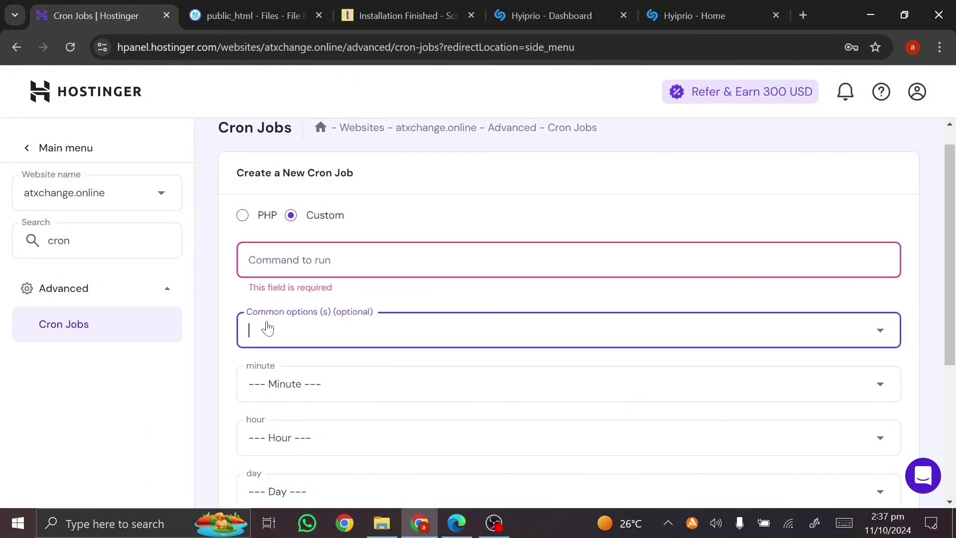
scroll(246, 349, down, 5)
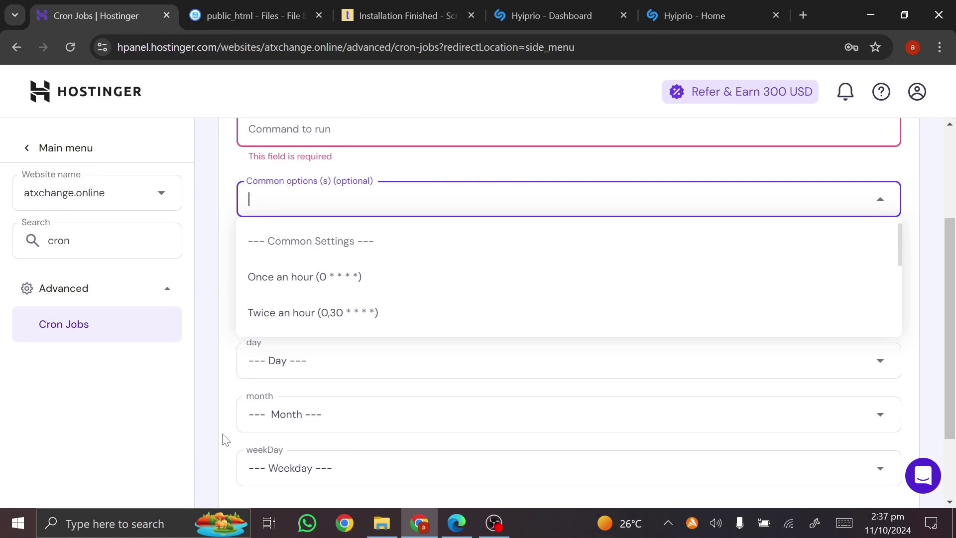
scroll(391, 435, up, 5)
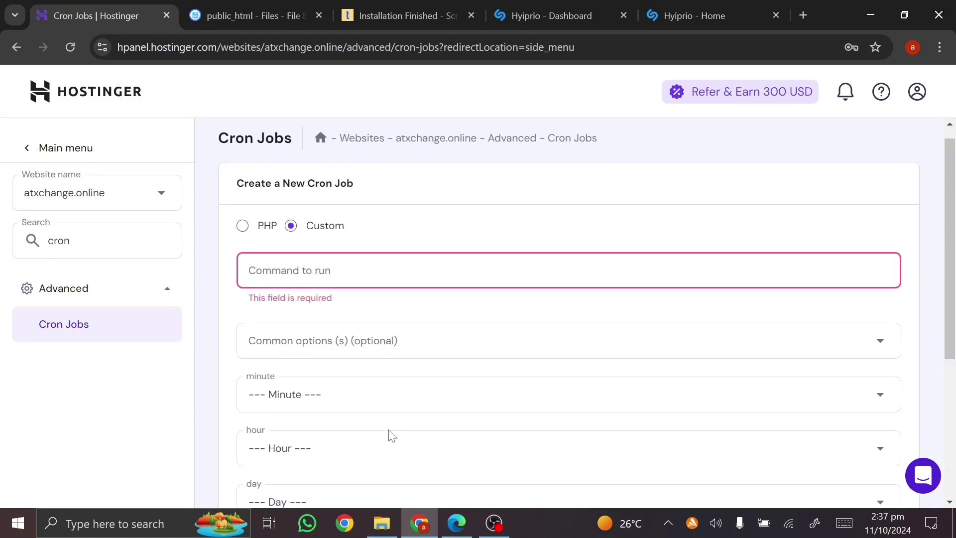
click(457, 523)
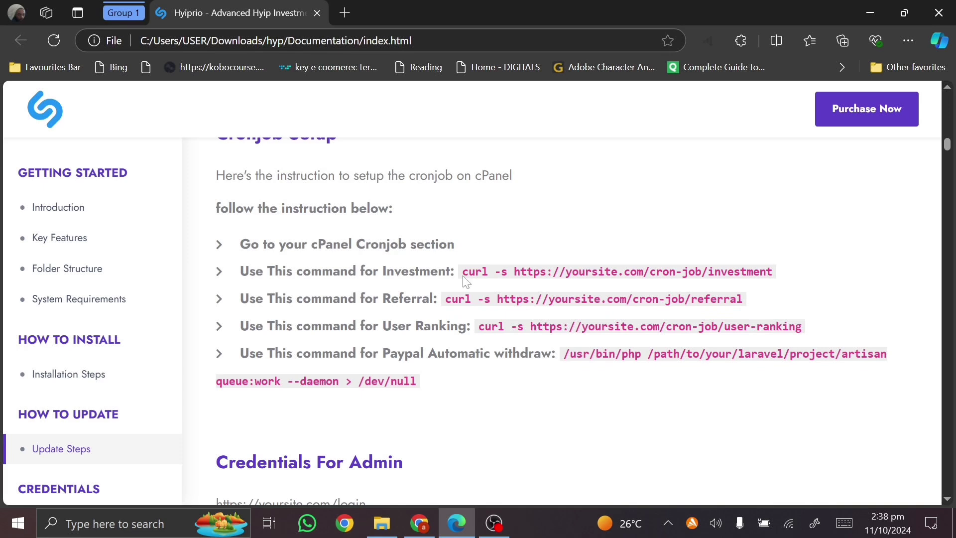
drag(463, 272, 780, 276)
key(ctrl+c)
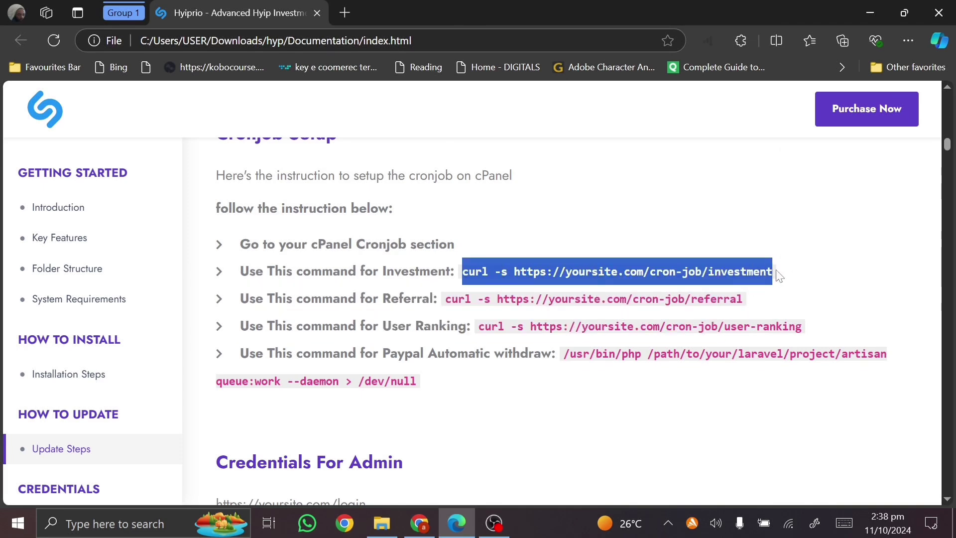
click(431, 511)
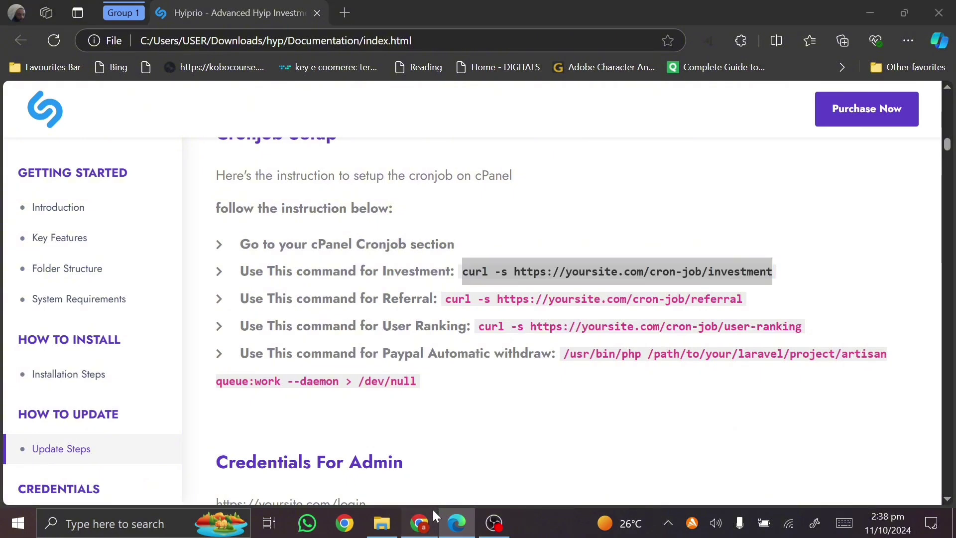
click(326, 270)
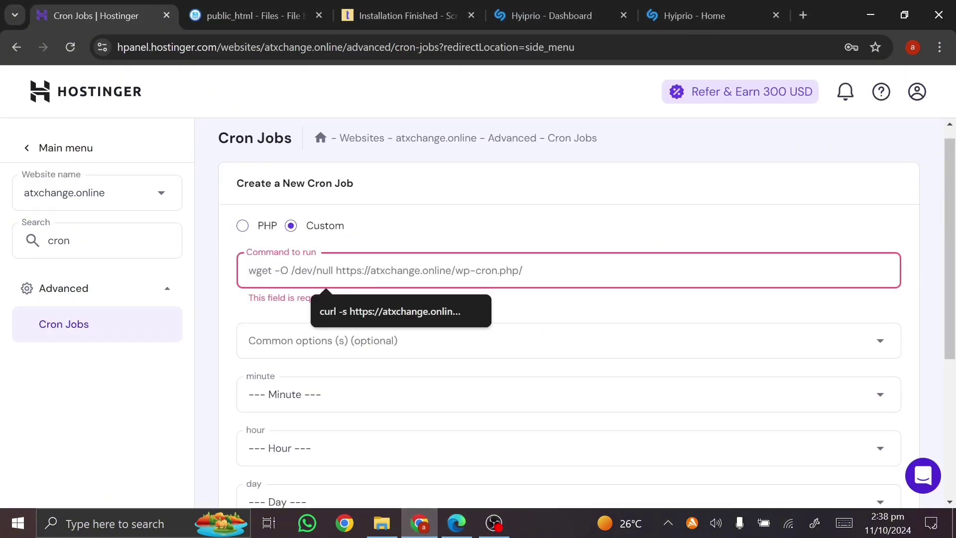
key(ctrl+v)
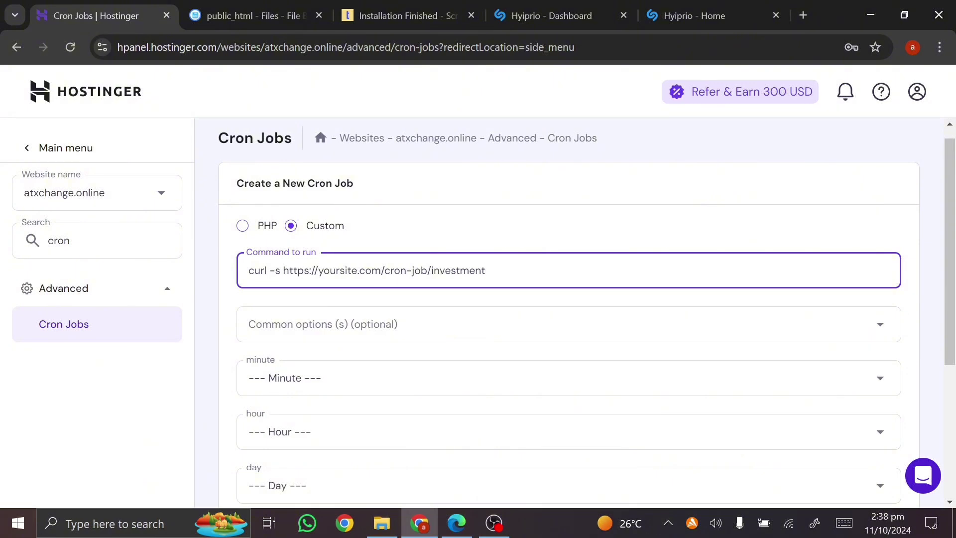
click(698, 14)
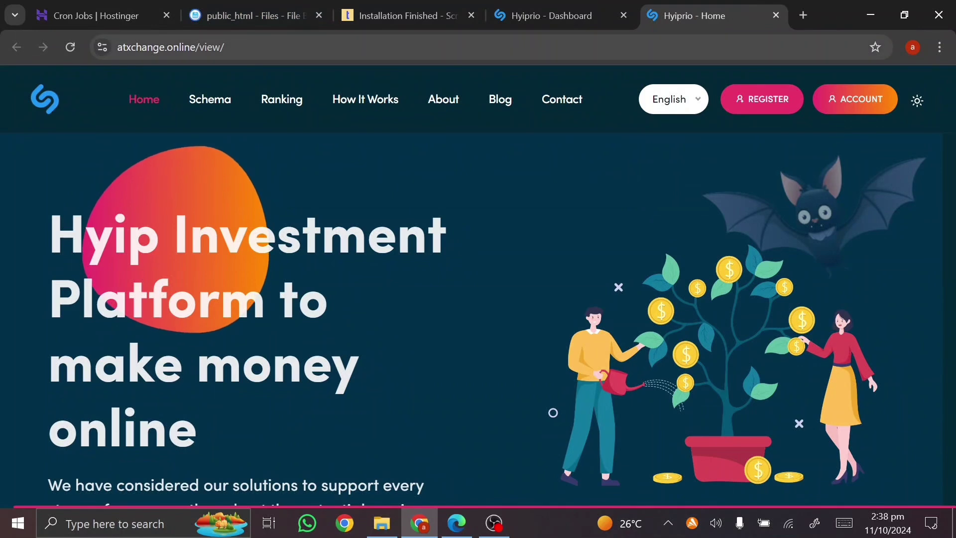
drag(195, 48, 119, 52)
key(ctrl+c)
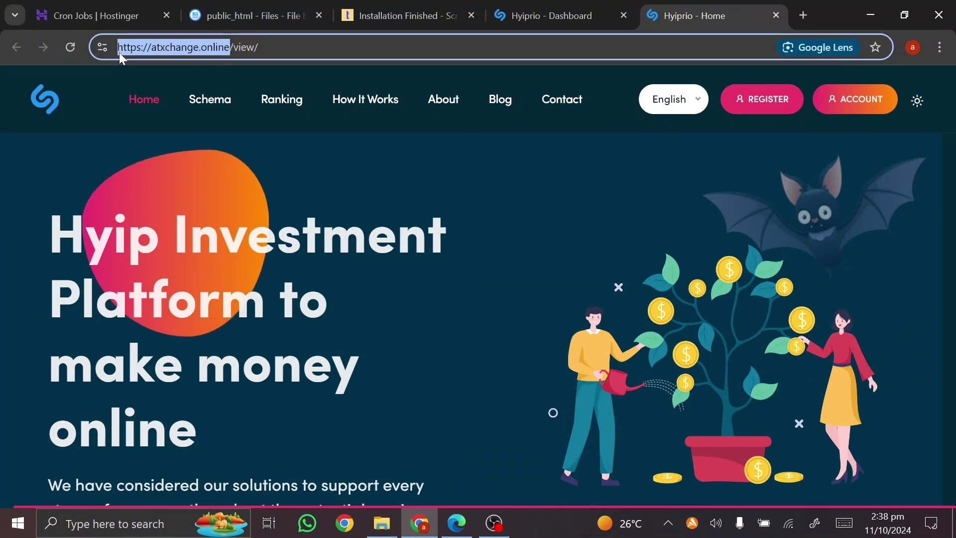
click(120, 6)
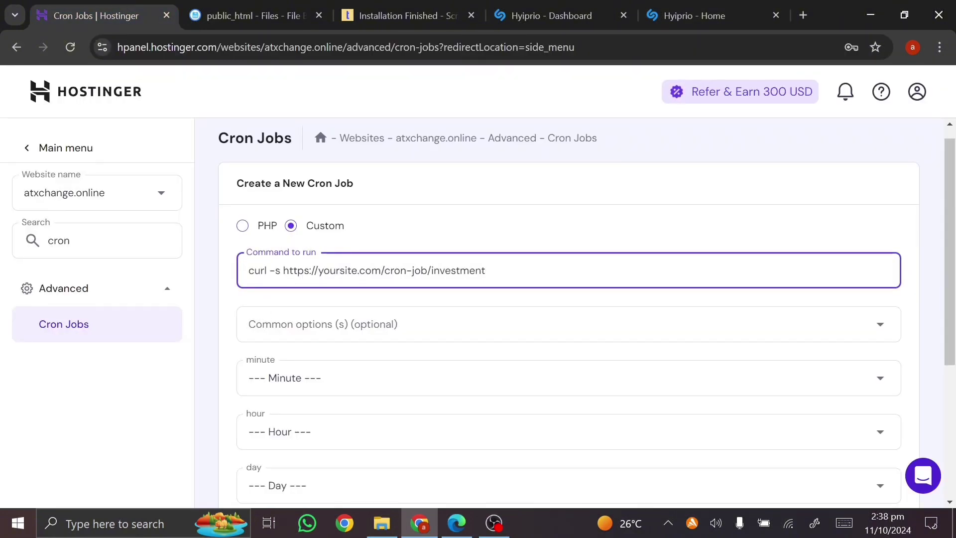
drag(385, 271, 284, 270)
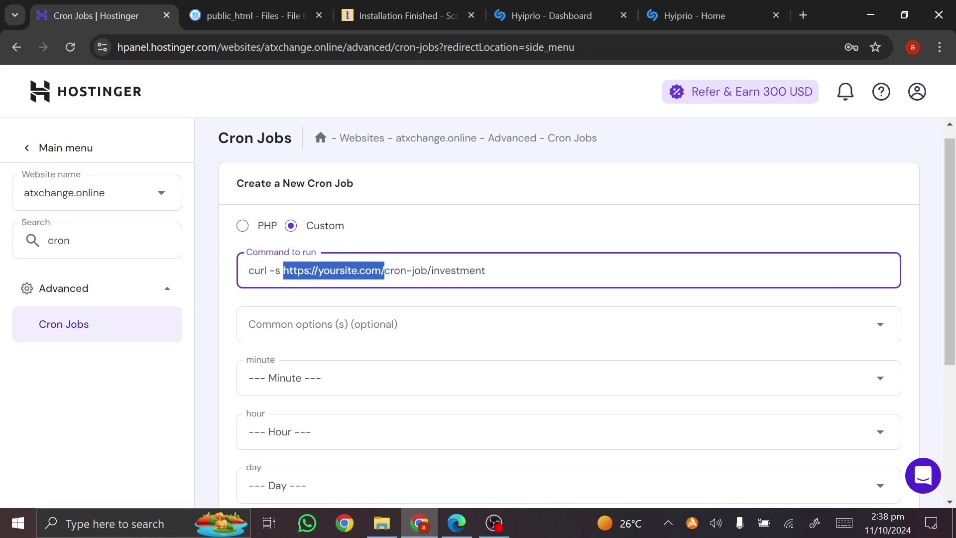
key(ctrl+v)
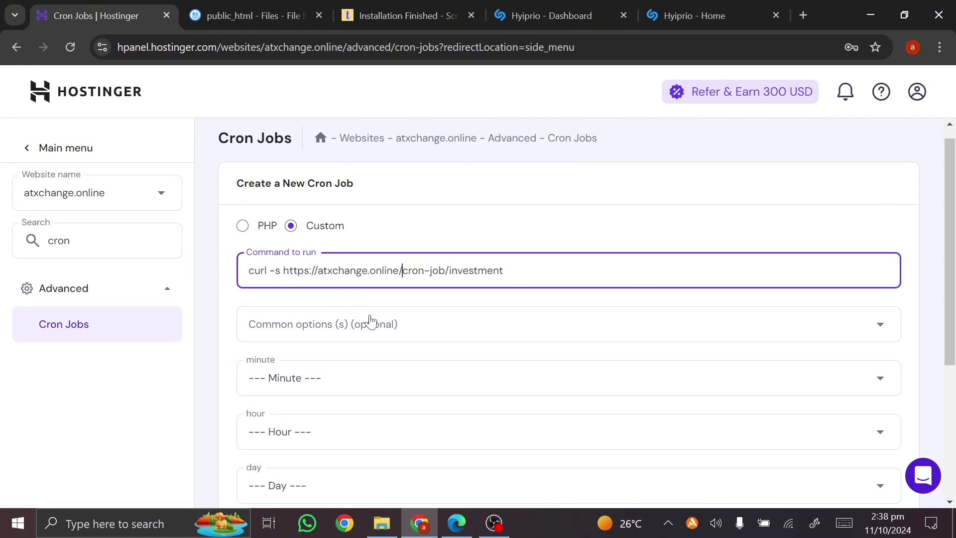
Step: Check the common schedule options without picking one, and set the cron job's minute to Every minute (*)
click(409, 332)
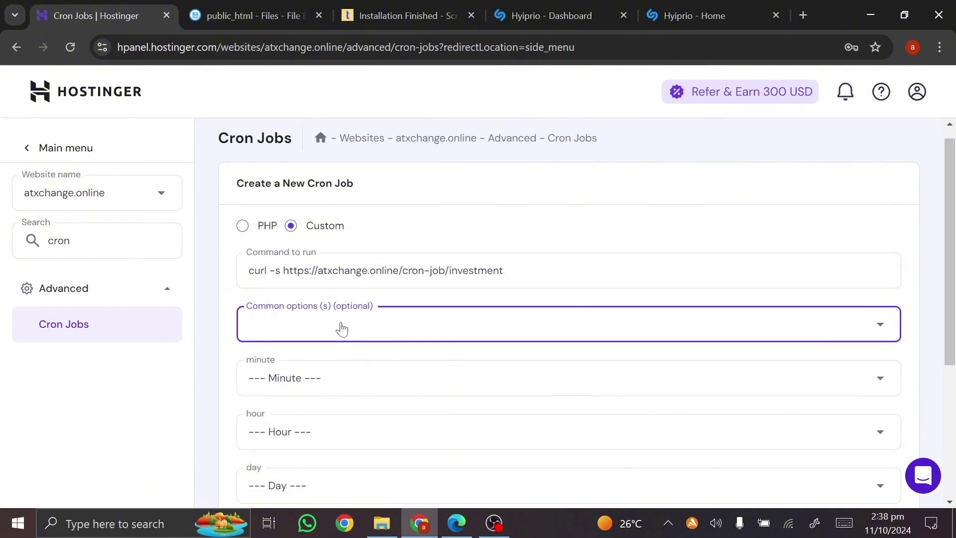
scroll(341, 328, down, 2)
click(397, 244)
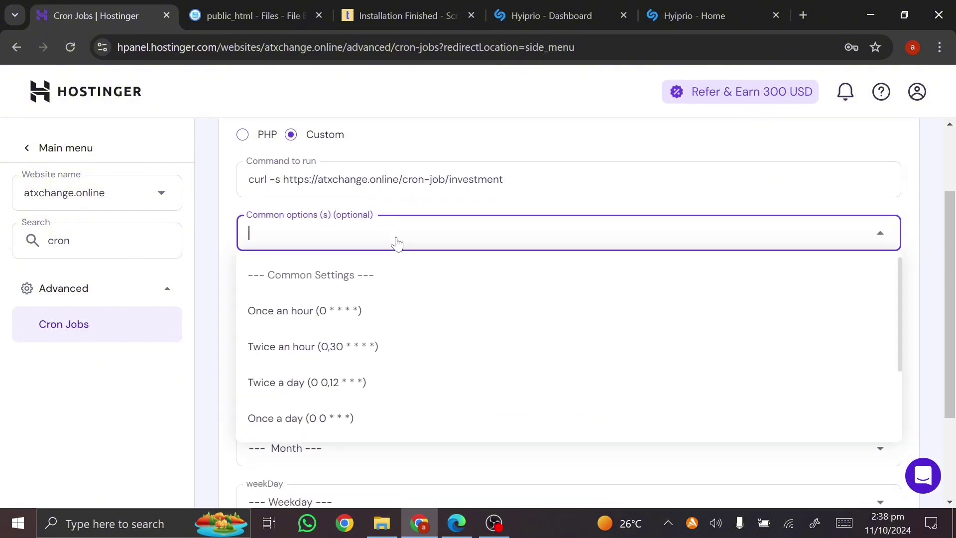
click(418, 246)
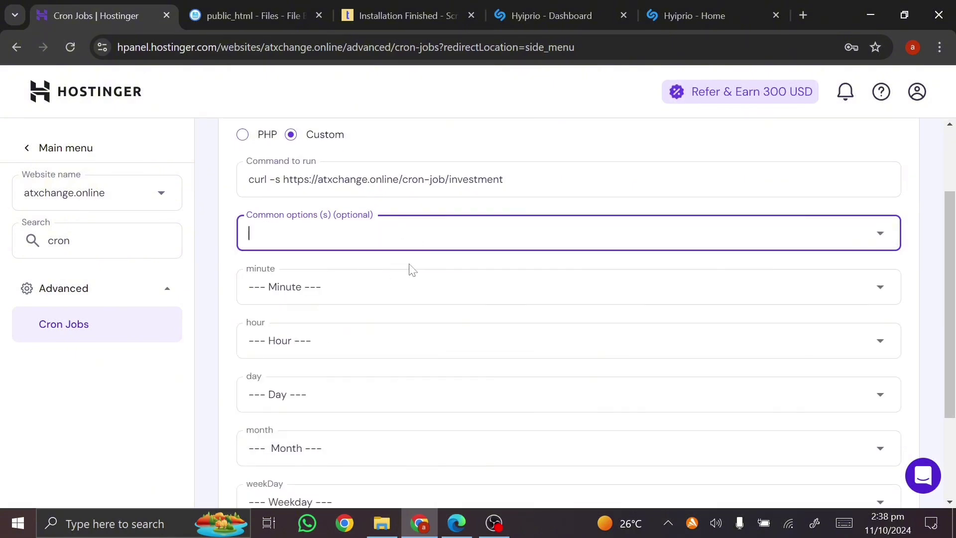
click(326, 297)
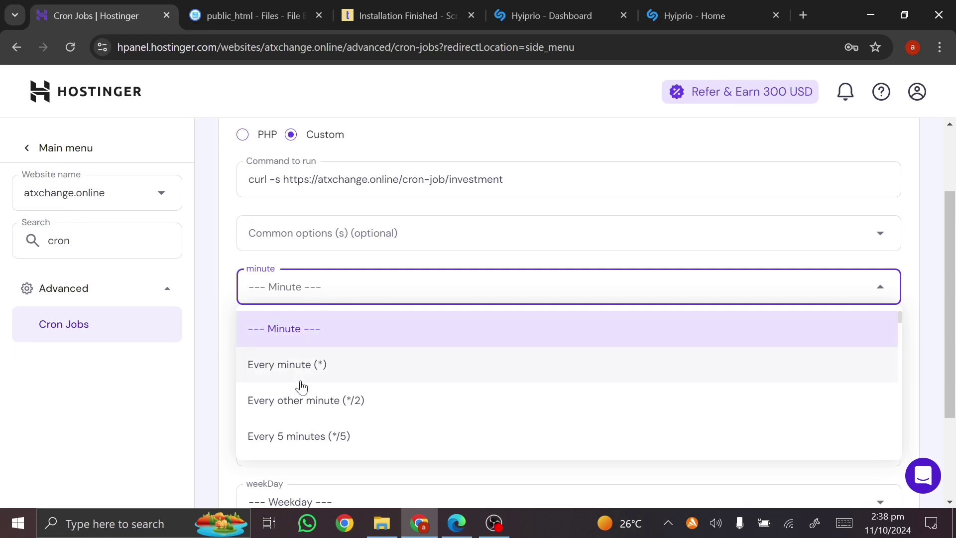
scroll(291, 441, down, 20)
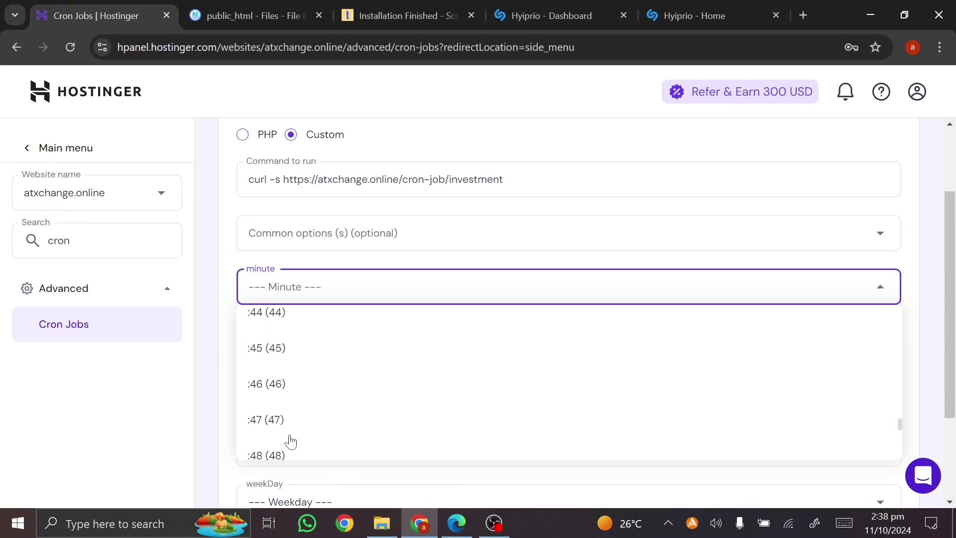
scroll(291, 442, down, 7)
scroll(291, 441, up, 20)
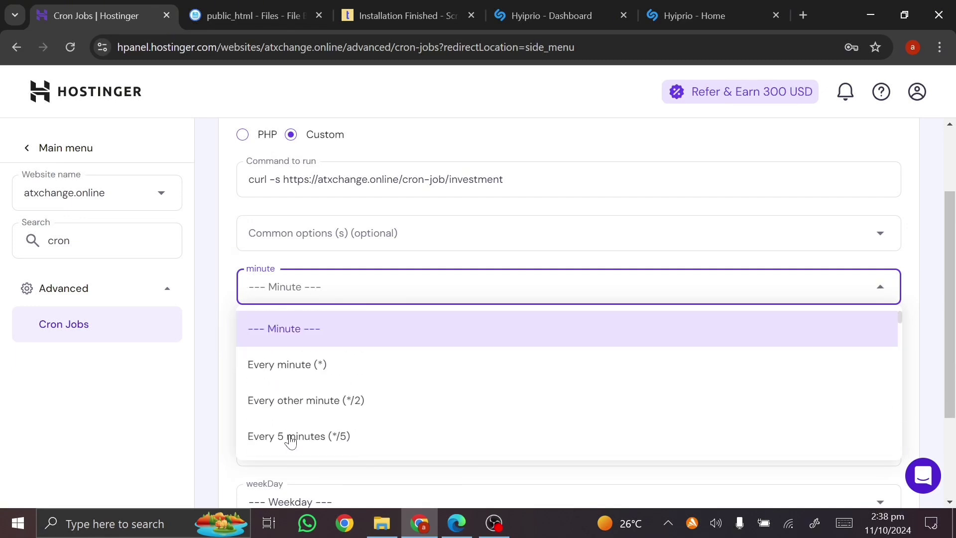
click(291, 378)
Step: Set the cron job's hour to Every Hour (*) and its day to Every Day (*)
click(343, 350)
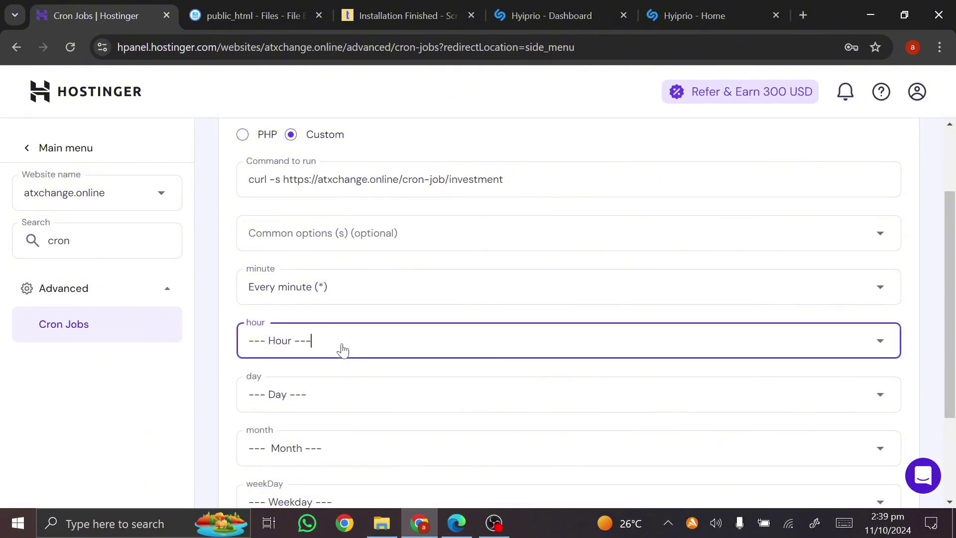
scroll(336, 432, down, 20)
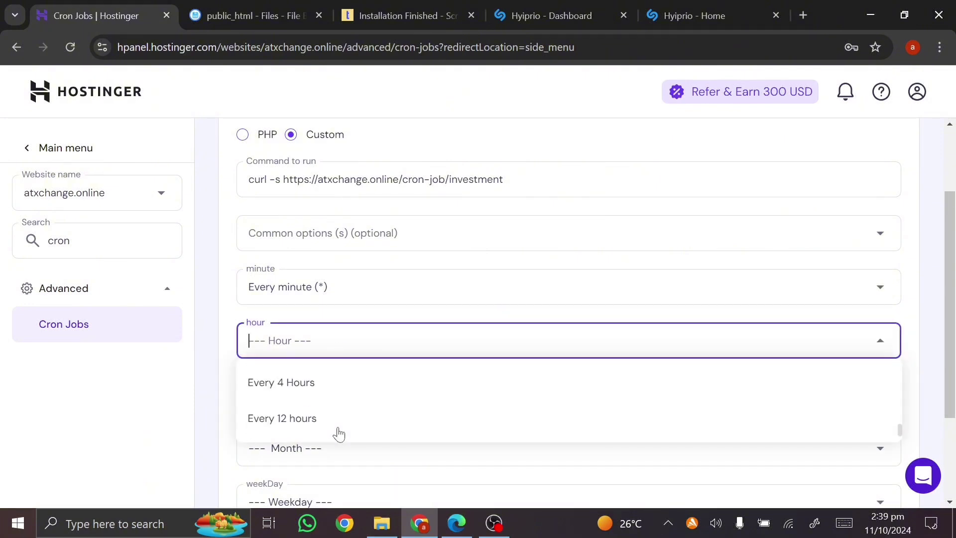
scroll(301, 427, up, 2)
click(305, 423)
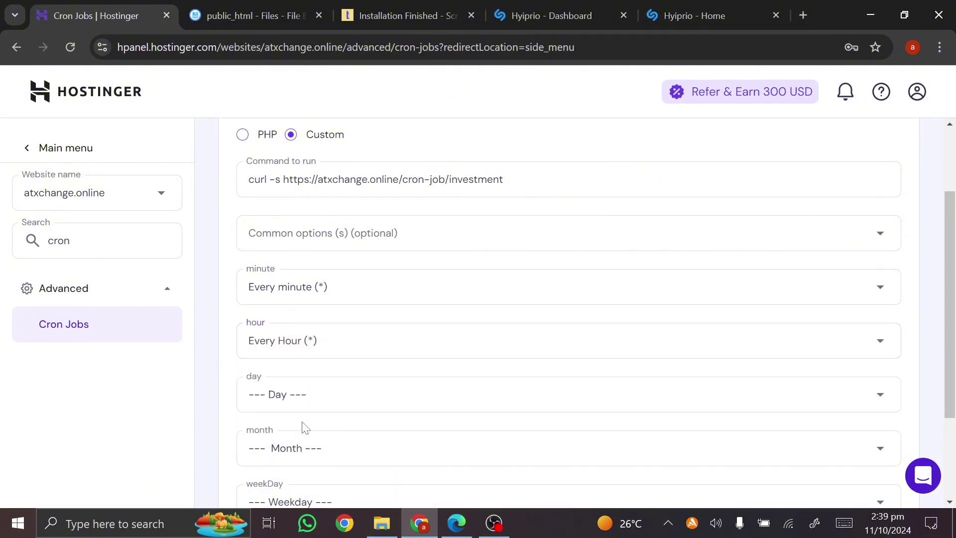
scroll(305, 428, down, 3)
click(348, 267)
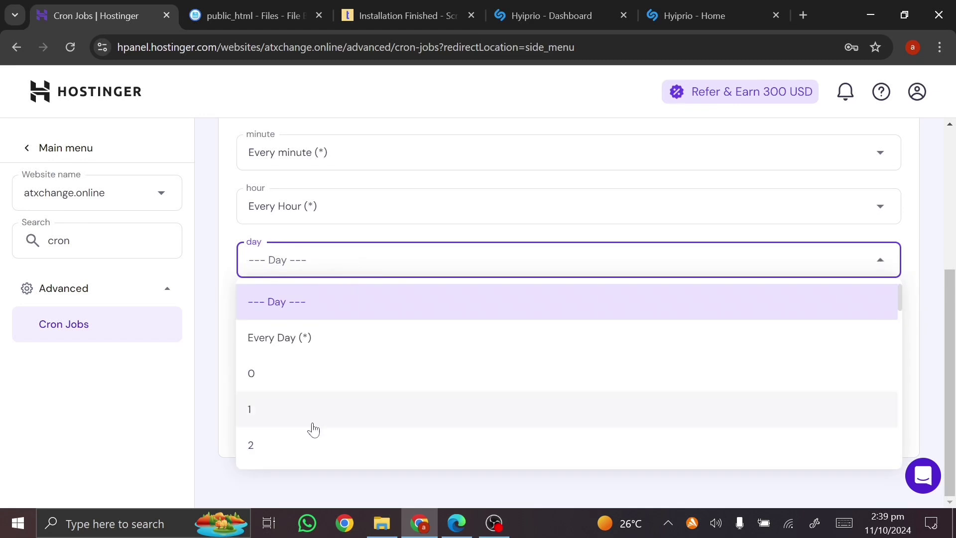
scroll(314, 429, down, 15)
scroll(312, 430, up, 15)
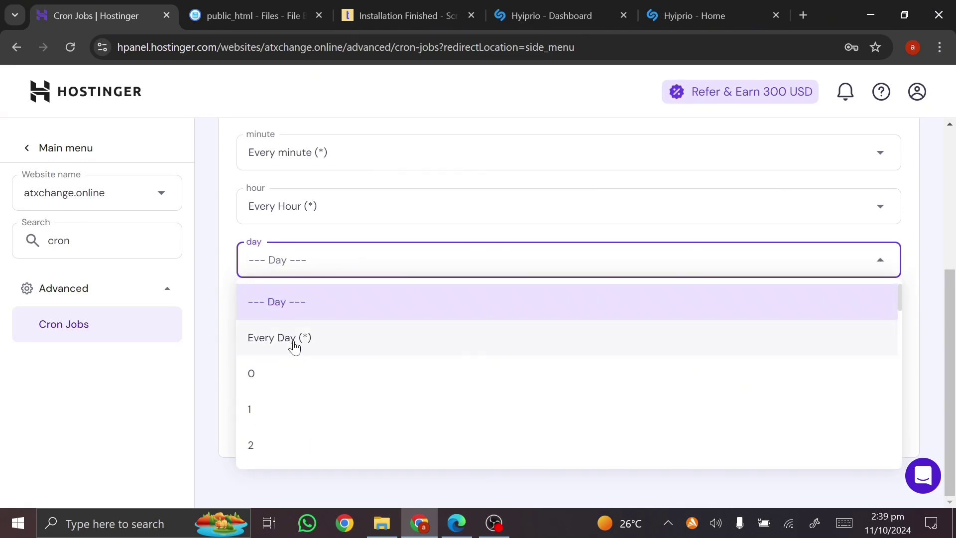
click(295, 343)
Step: Set the cron job's month to Every Month (*) and its weekday to Every Weekday (*)
click(348, 324)
scroll(332, 445, down, 8)
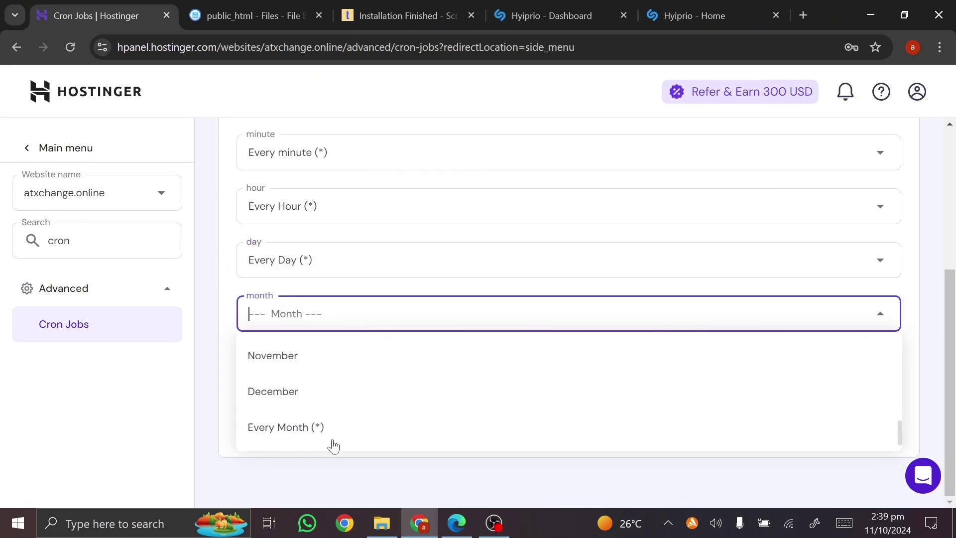
click(287, 429)
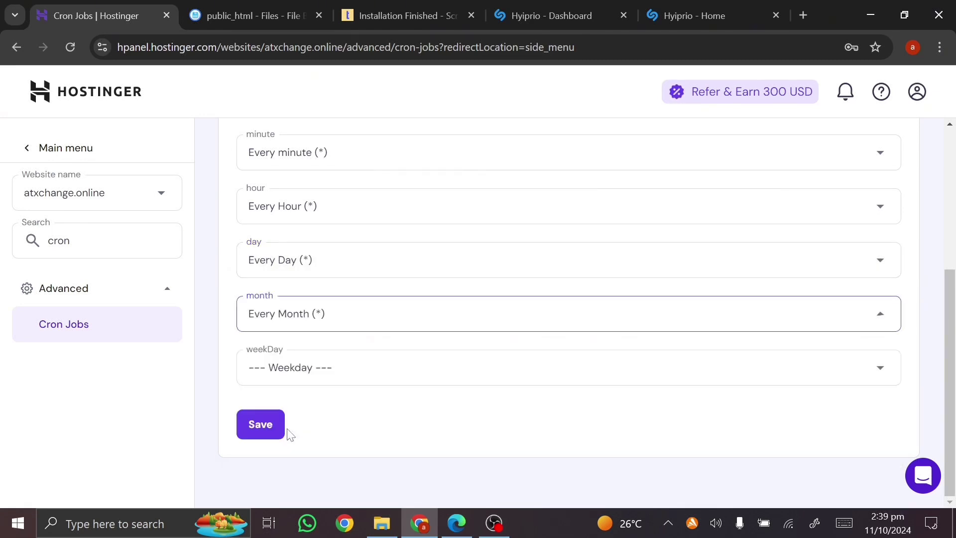
click(411, 363)
scroll(360, 418, down, 5)
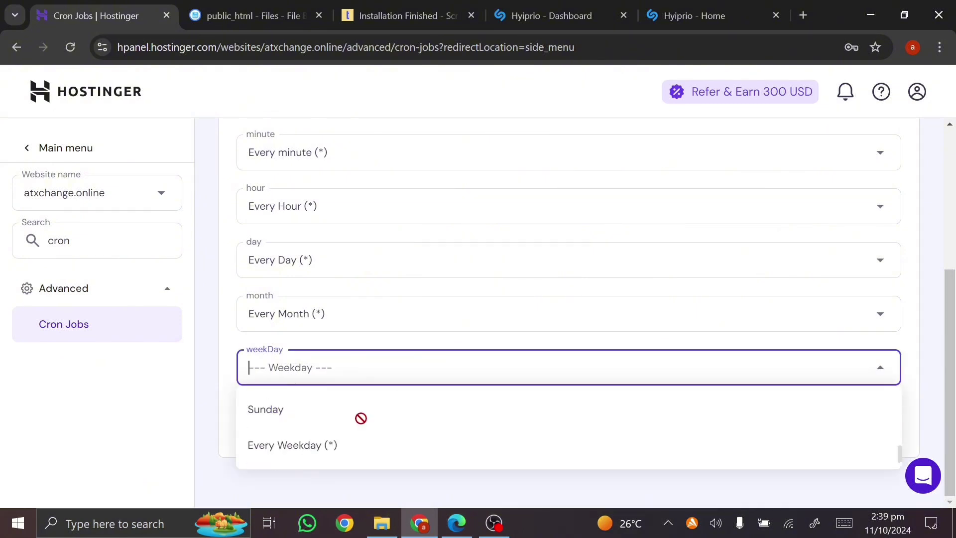
click(302, 445)
Step: Review the command and schedule of the investment cron job and save it
scroll(451, 349, up, 5)
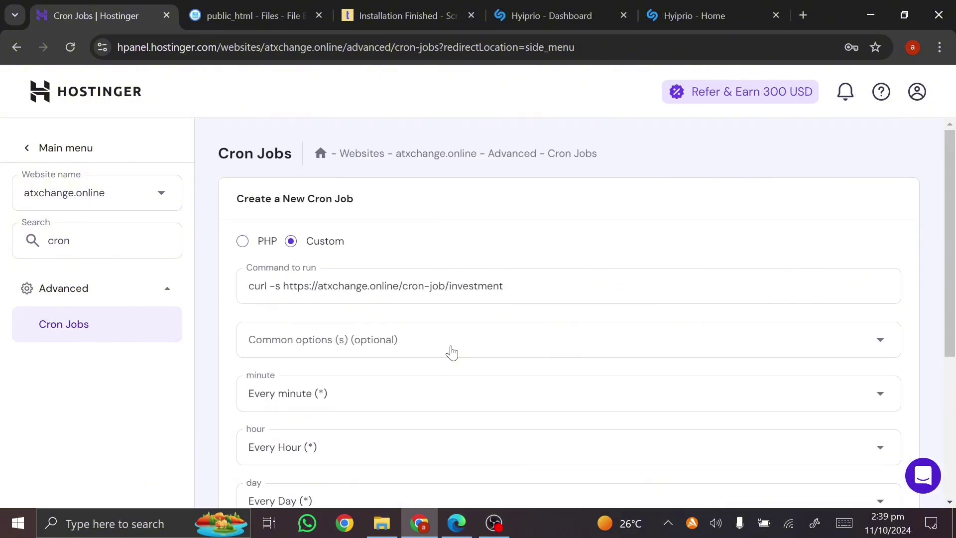
scroll(452, 352, down, 2)
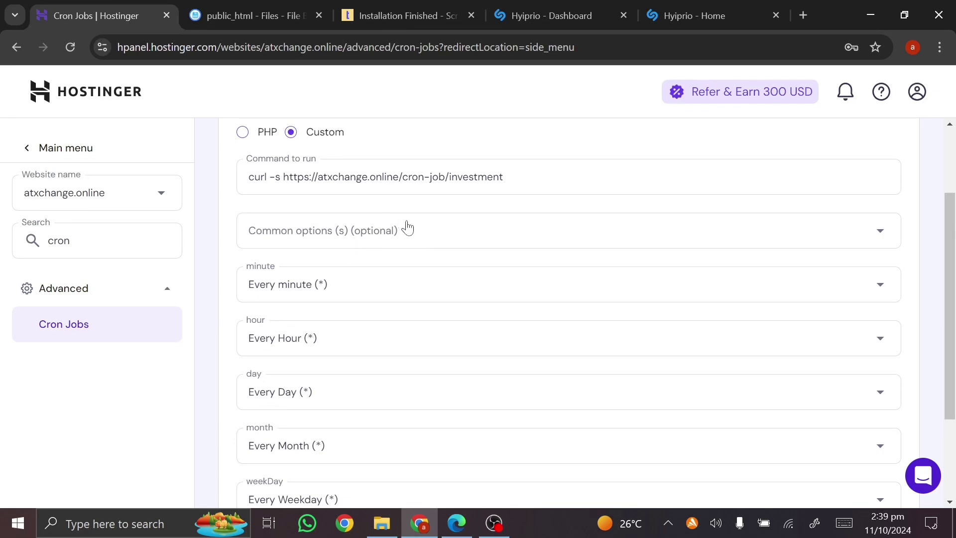
scroll(403, 230, up, 2)
scroll(402, 231, down, 5)
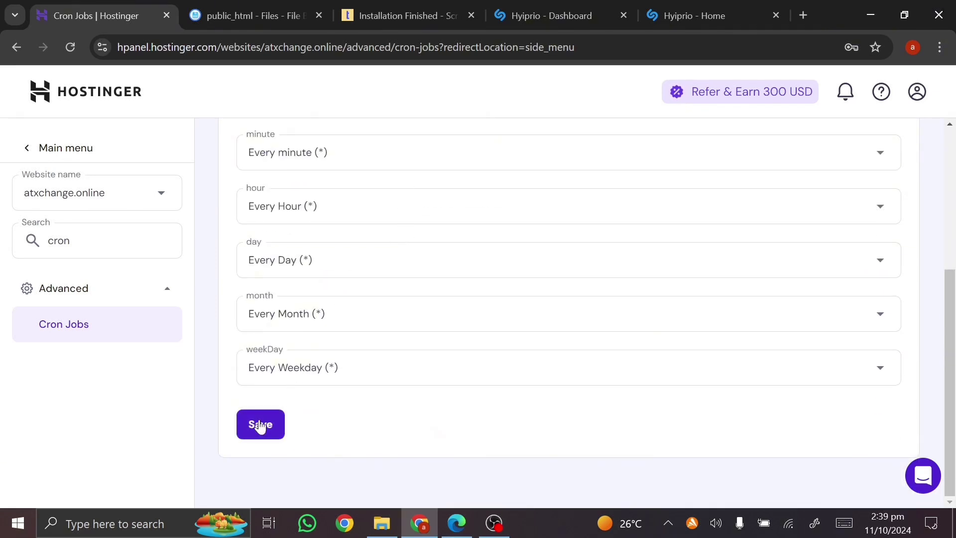
click(259, 426)
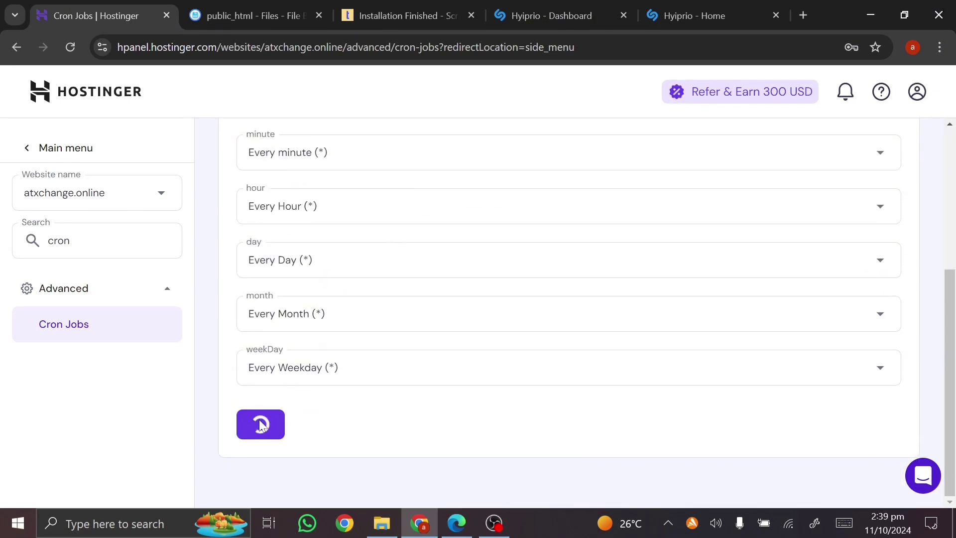
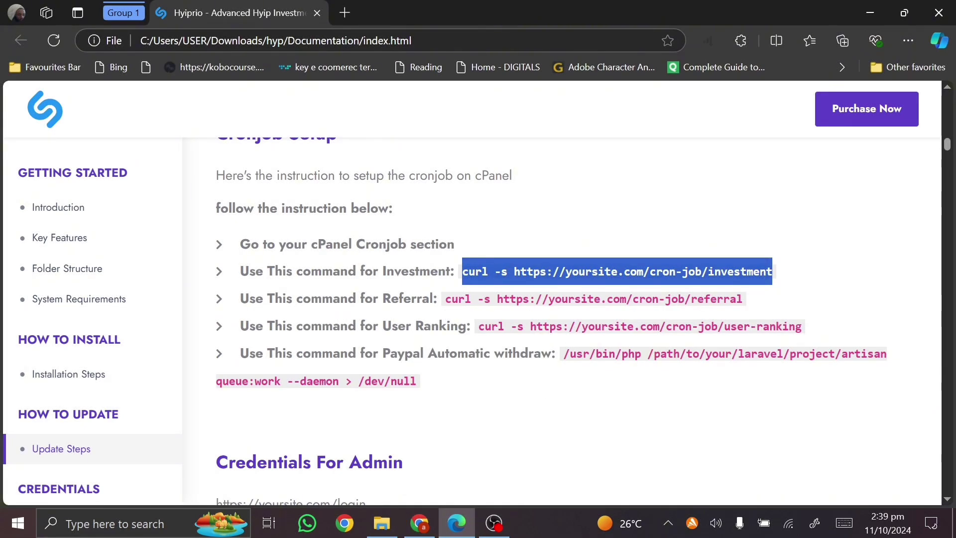
Step: Copy the referral cron command from the documentation and return to Hostinger's form for creating a new cron job
drag(445, 306, 779, 305)
key(ctrl+c)
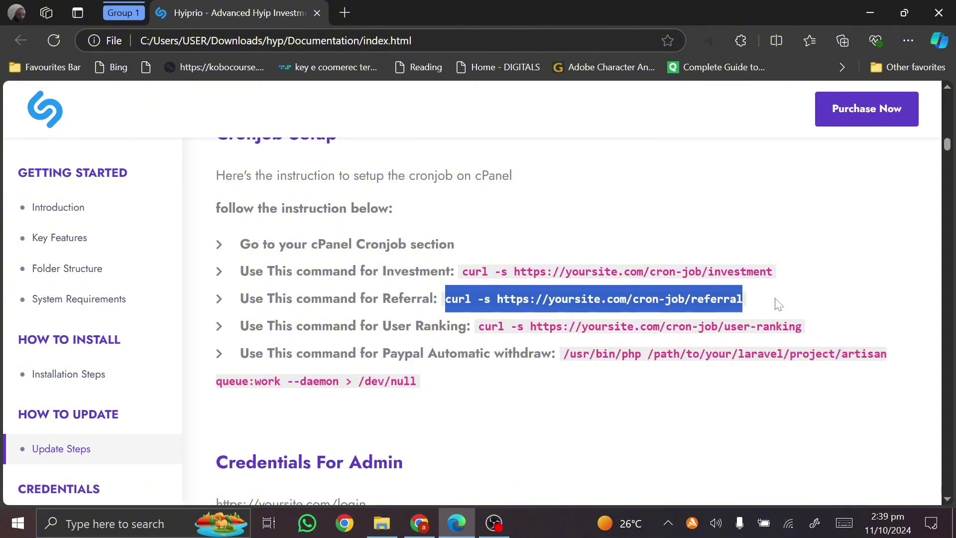
click(420, 523)
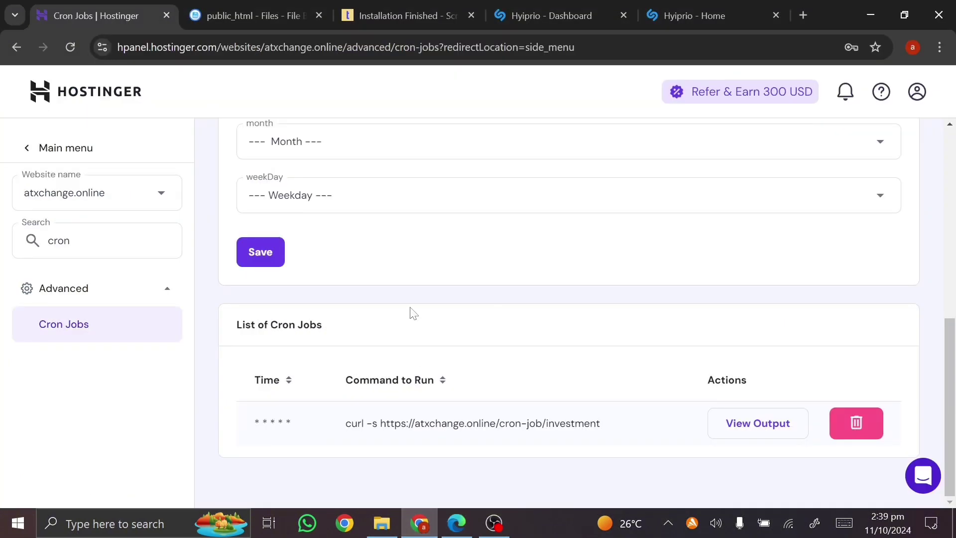
scroll(414, 313, up, 10)
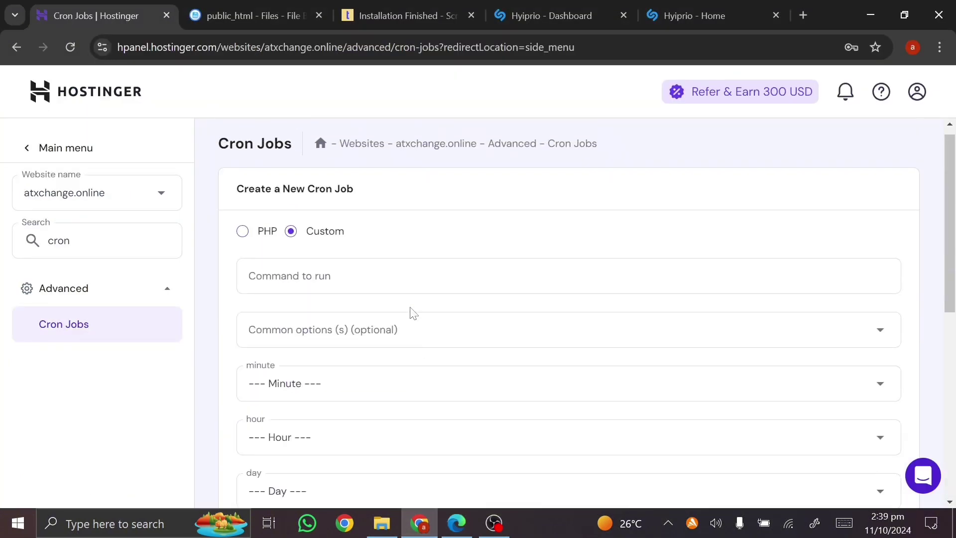
click(243, 241)
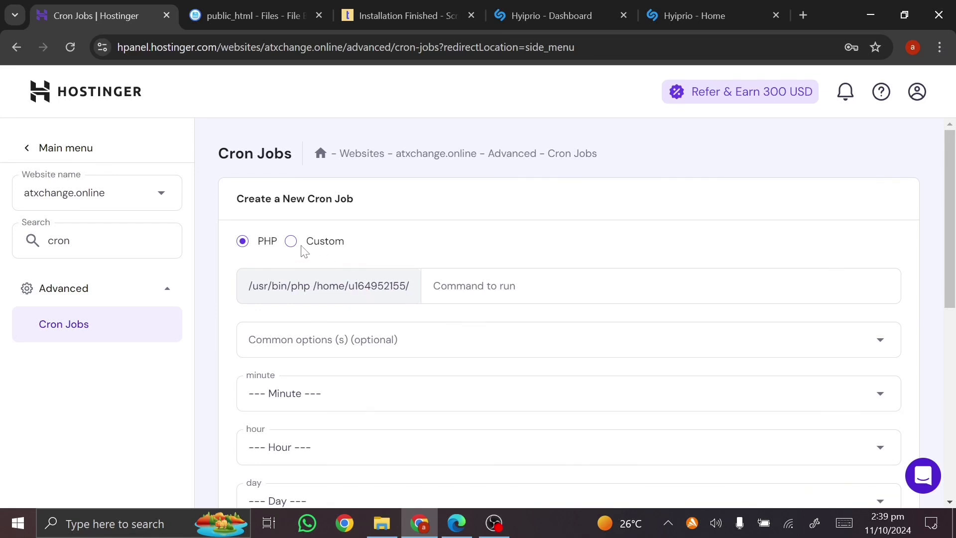
scroll(302, 250, down, 3)
scroll(354, 270, down, 3)
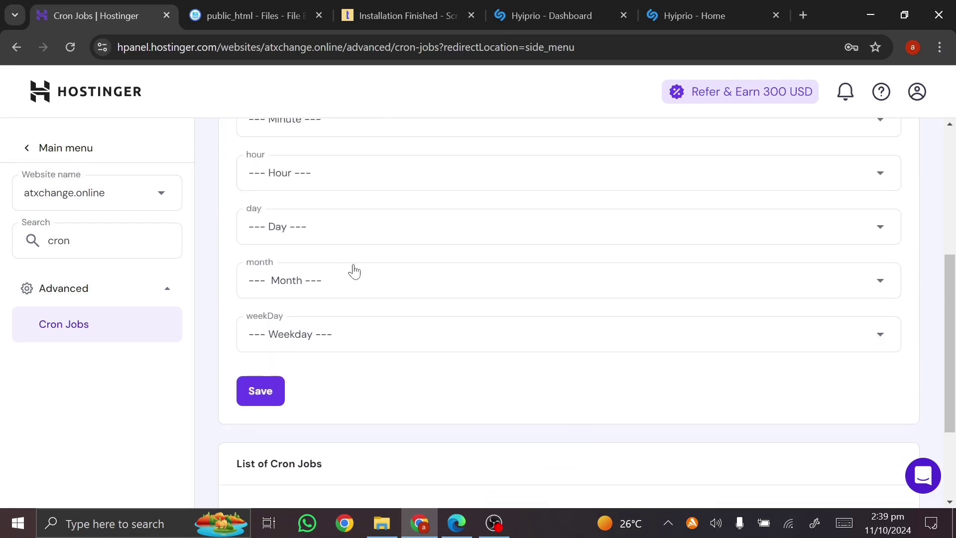
scroll(354, 272, down, 3)
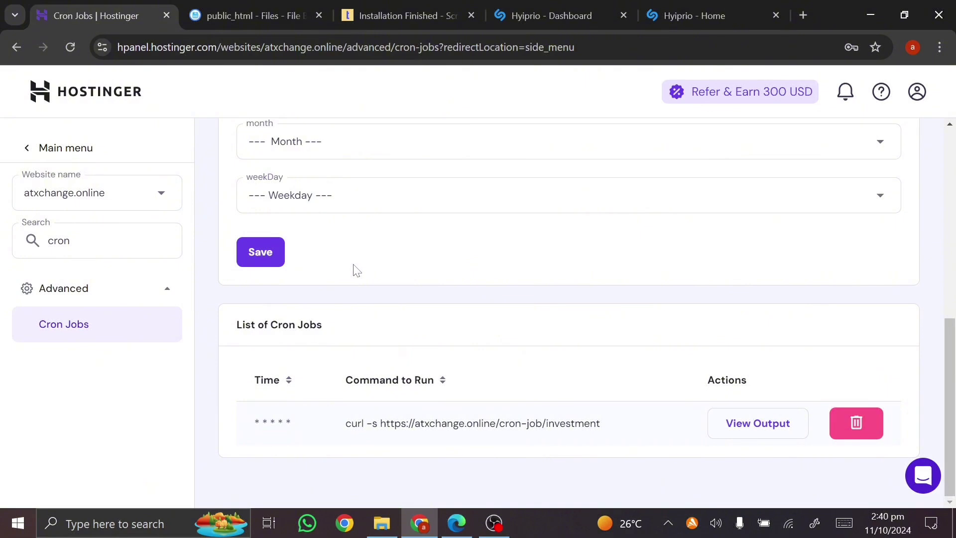
scroll(357, 270, up, 10)
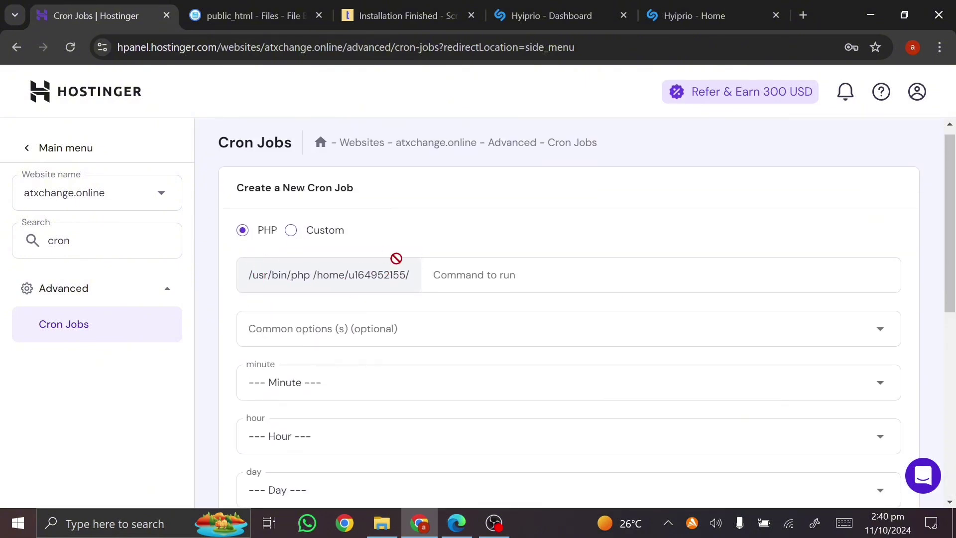
click(291, 232)
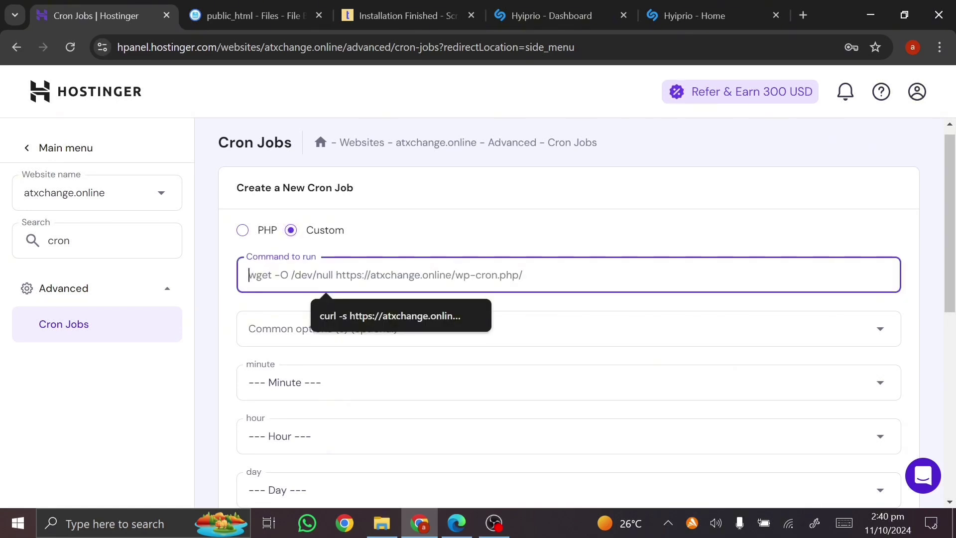
key(ctrl+v)
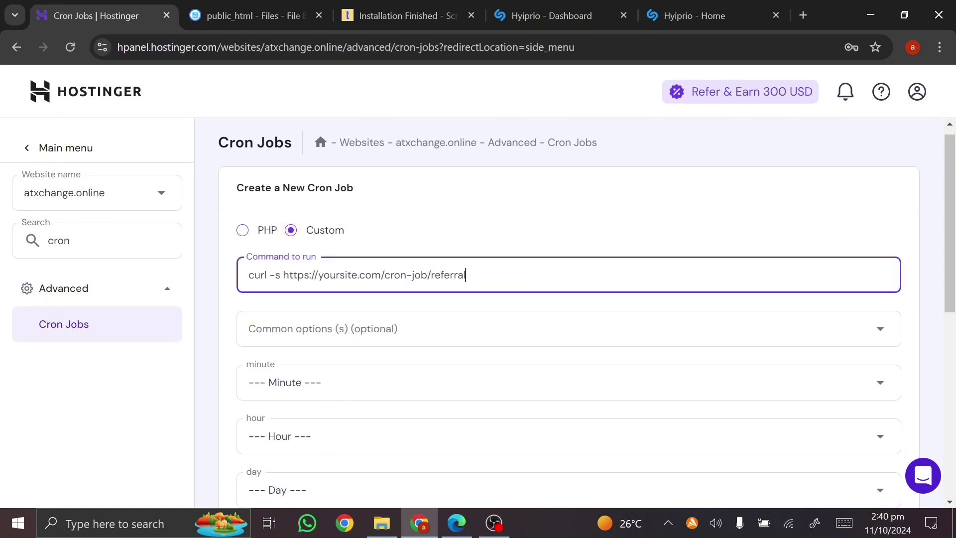
click(667, 17)
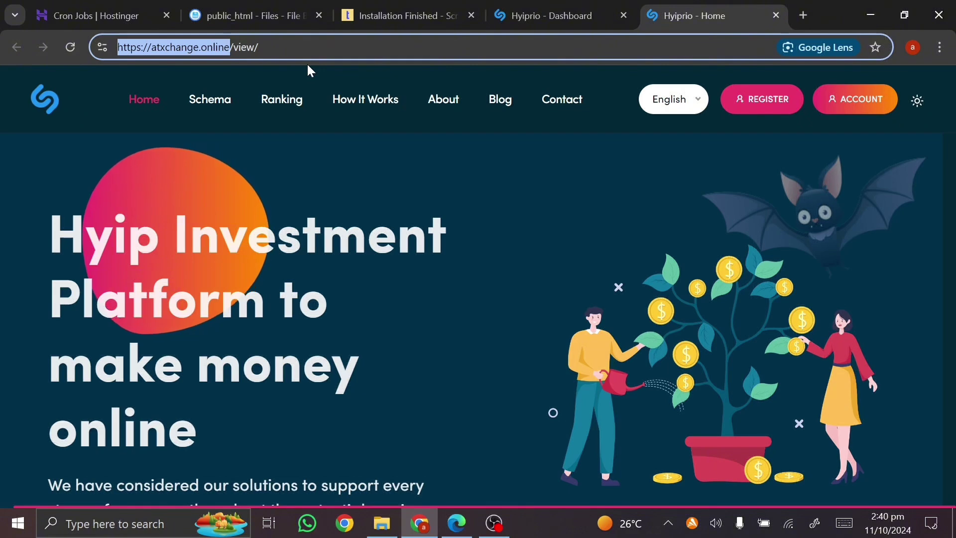
click(128, 12)
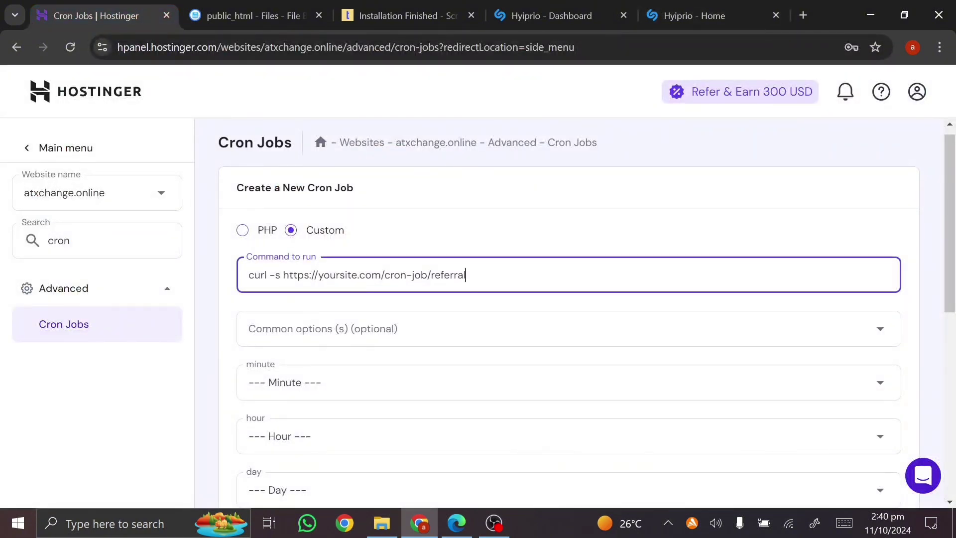
drag(283, 275, 385, 275)
key(ctrl+v)
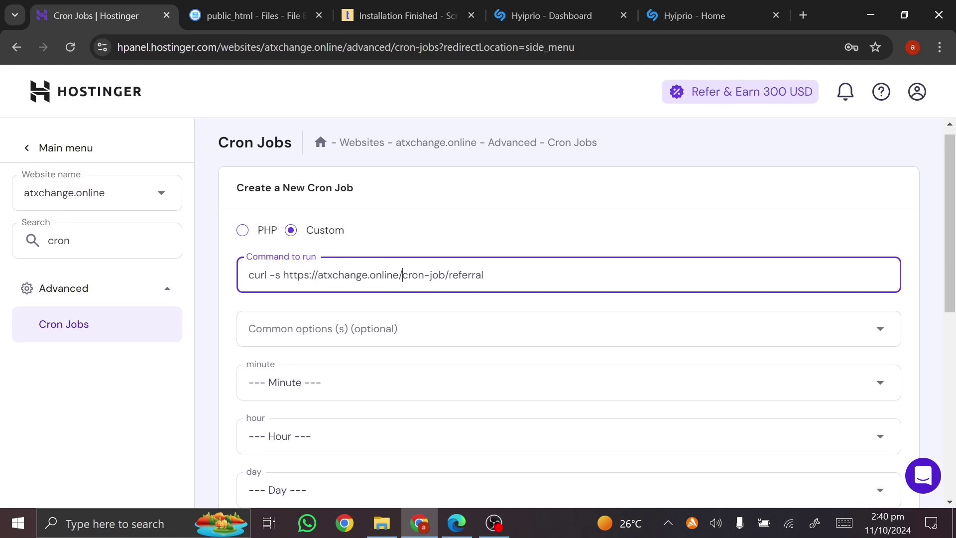
Step: Set the referral cron job's minute to Every minute (*) and its hour to Every Hour (*)
scroll(426, 348, down, 2)
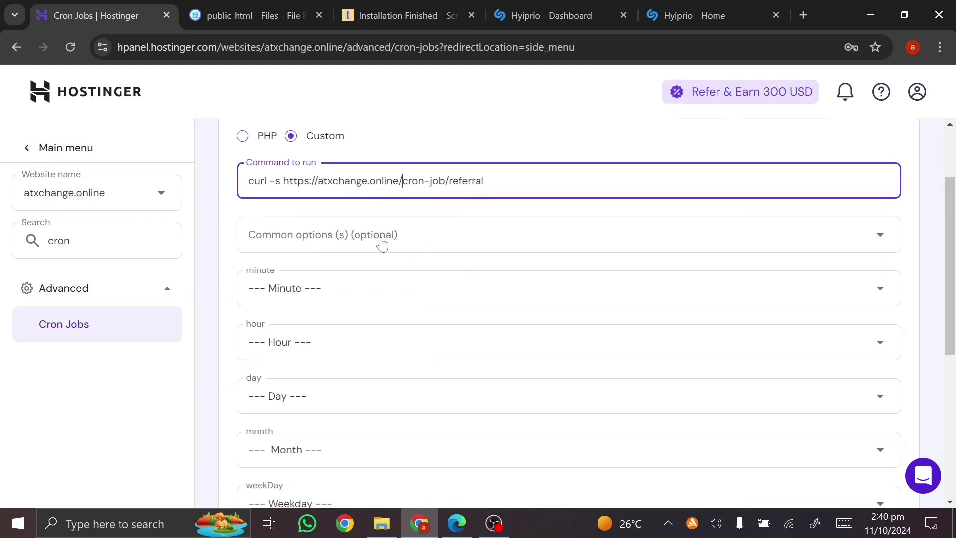
click(327, 302)
click(325, 379)
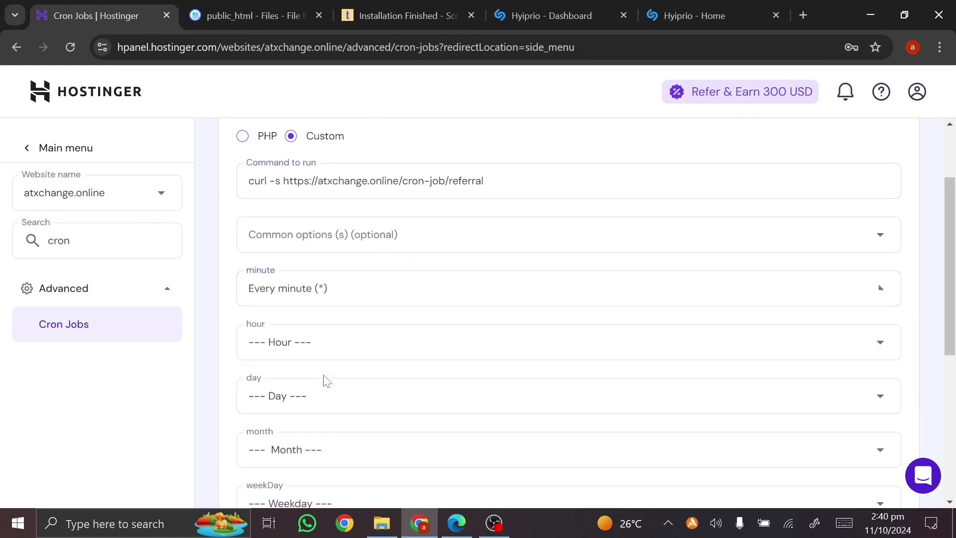
click(365, 352)
scroll(377, 423, down, 2)
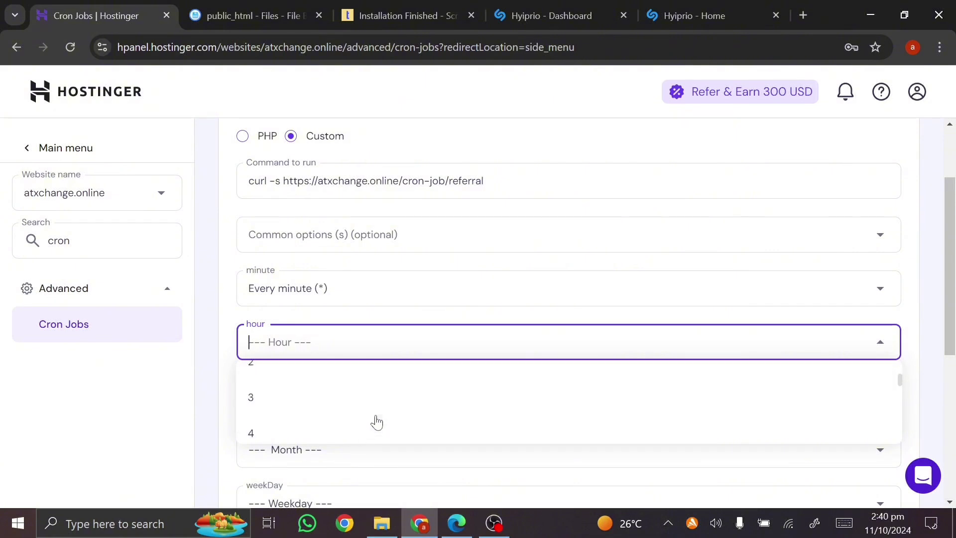
scroll(377, 422, up, 4)
scroll(322, 425, down, 15)
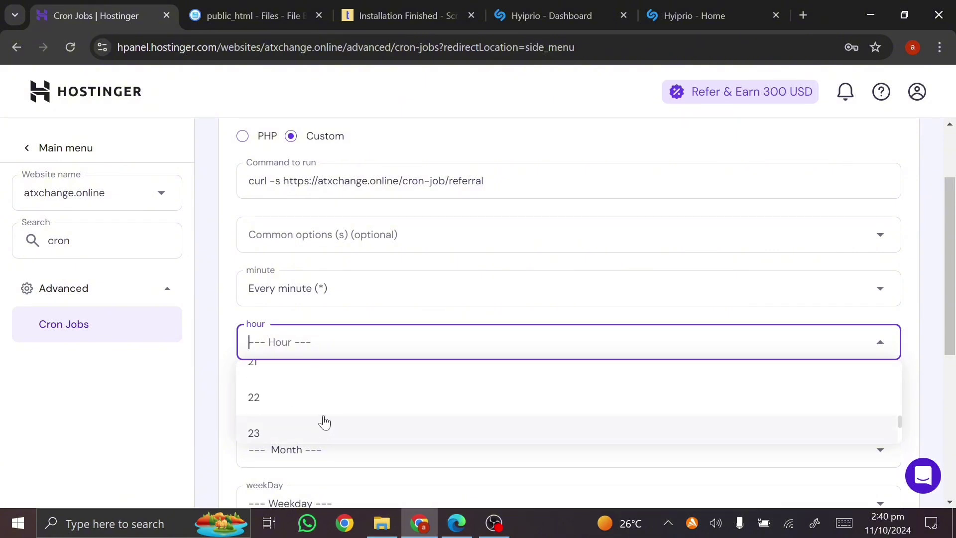
scroll(324, 422, down, 1)
click(314, 419)
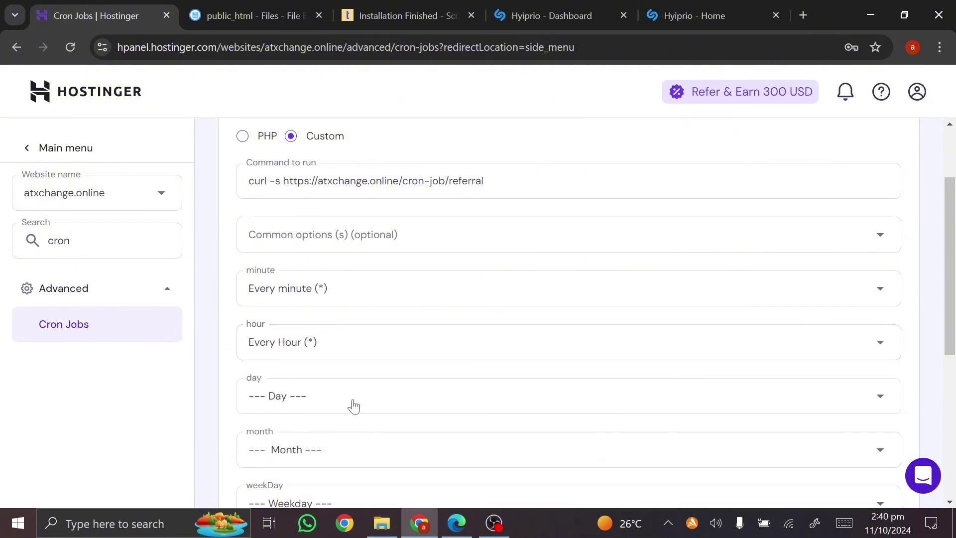
Step: Set the referral cron job's day to Every Day (*) and its month to Every Month (*)
click(354, 406)
click(308, 486)
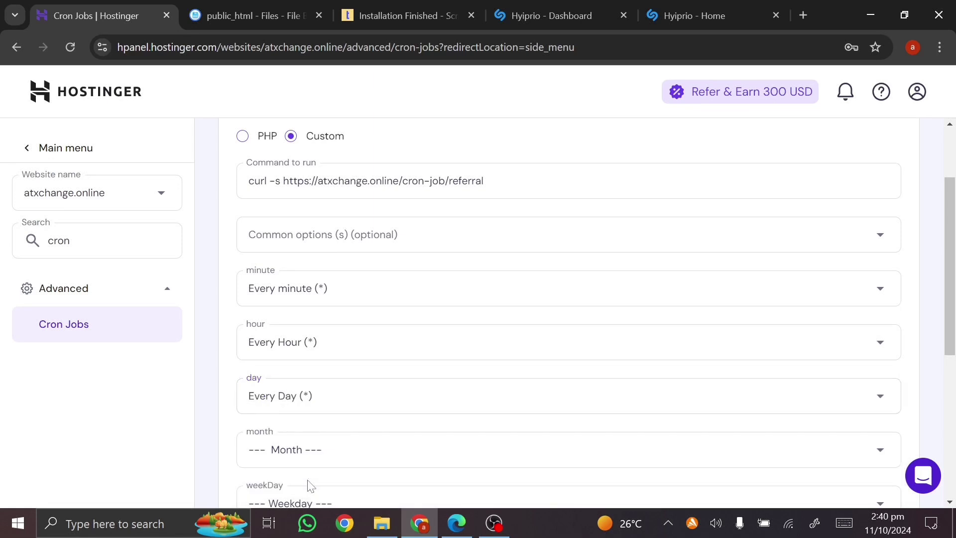
scroll(387, 291, down, 3)
click(357, 286)
scroll(330, 401, down, 7)
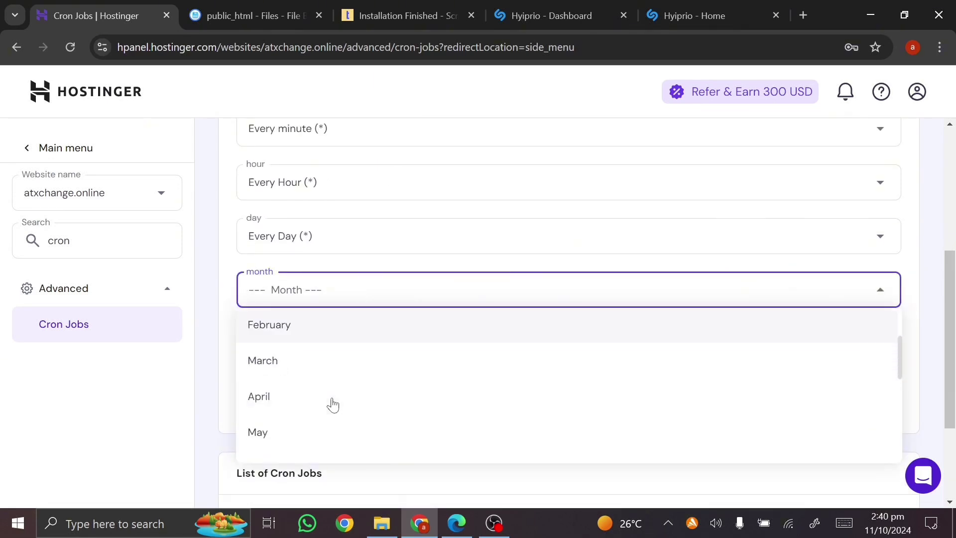
click(325, 438)
Step: Set the referral cron job's weekday to Every Weekday (*) and save the job
click(394, 347)
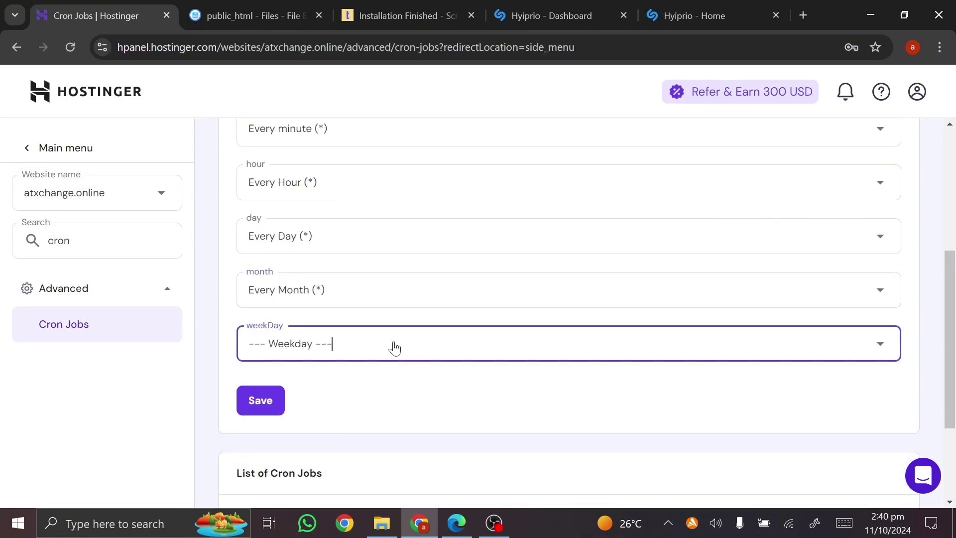
scroll(360, 416, down, 5)
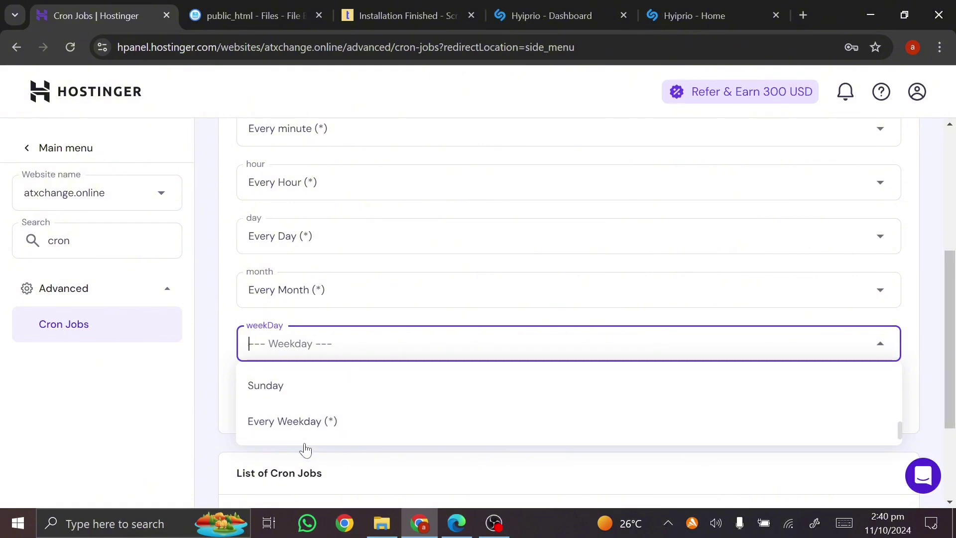
click(296, 432)
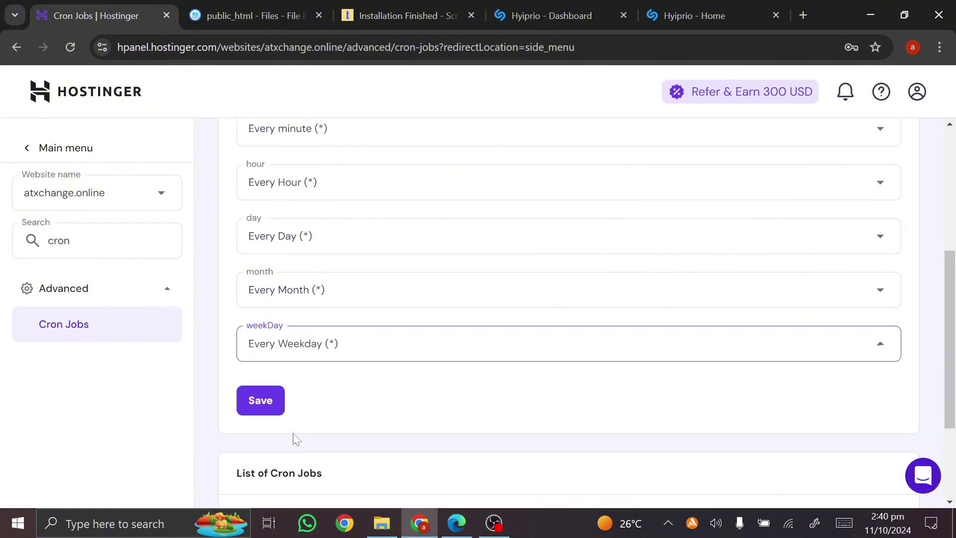
click(250, 405)
scroll(384, 403, down, 3)
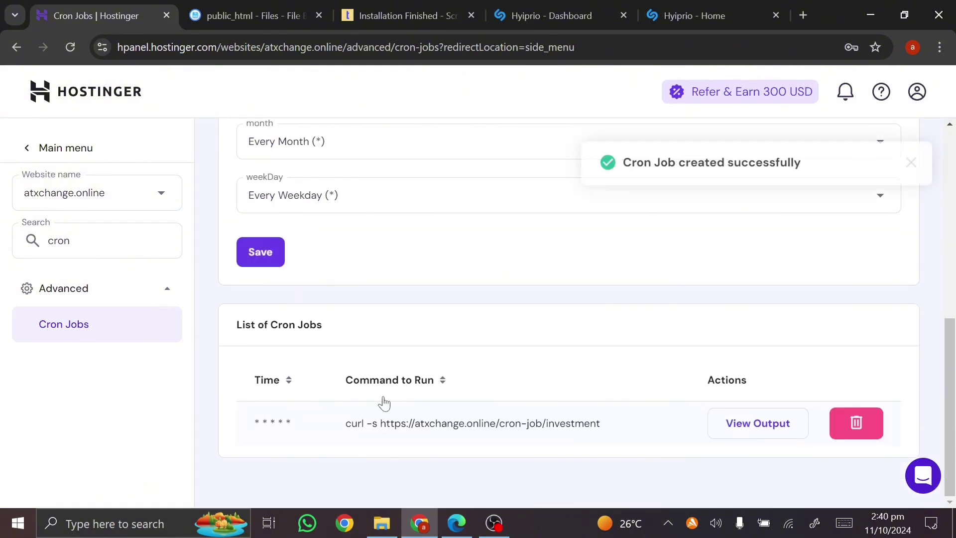
scroll(448, 386, down, 1)
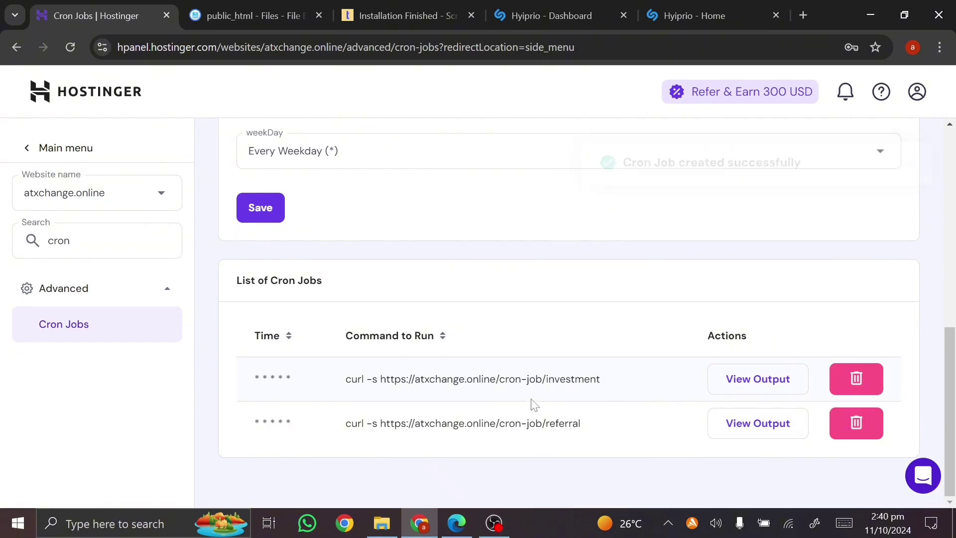
Step: Switch to the Hyiprio admin area, open the Investments page and expand the Customers section to view its options
click(504, 7)
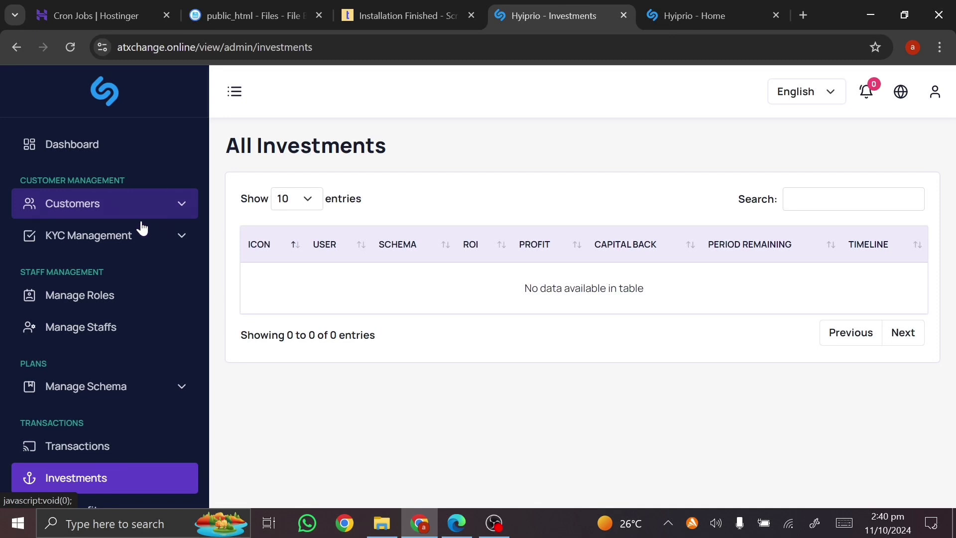
click(167, 210)
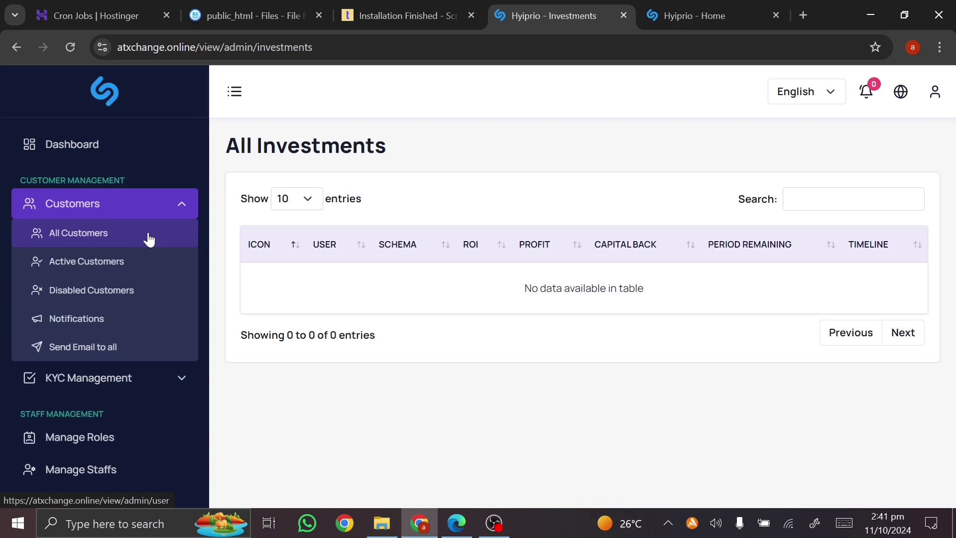
scroll(107, 348, down, 2)
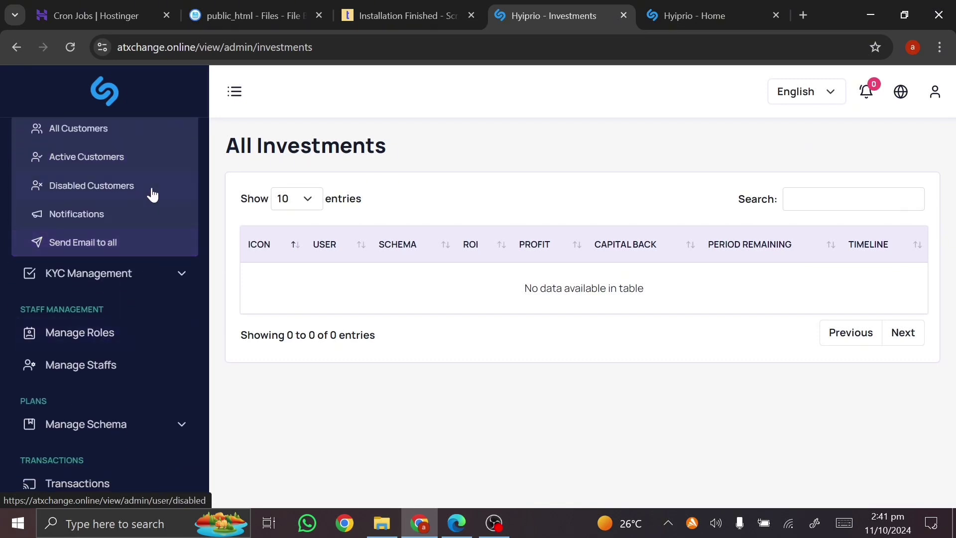
scroll(153, 194, up, 2)
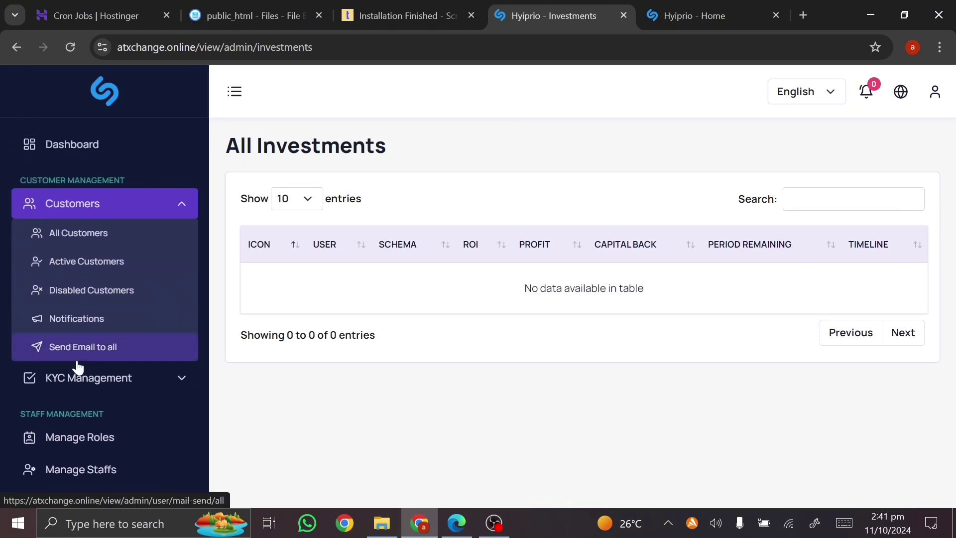
Step: Examine the admin area's staff, plan, transaction, gateway, referral and site settings sections
scroll(78, 367, down, 4)
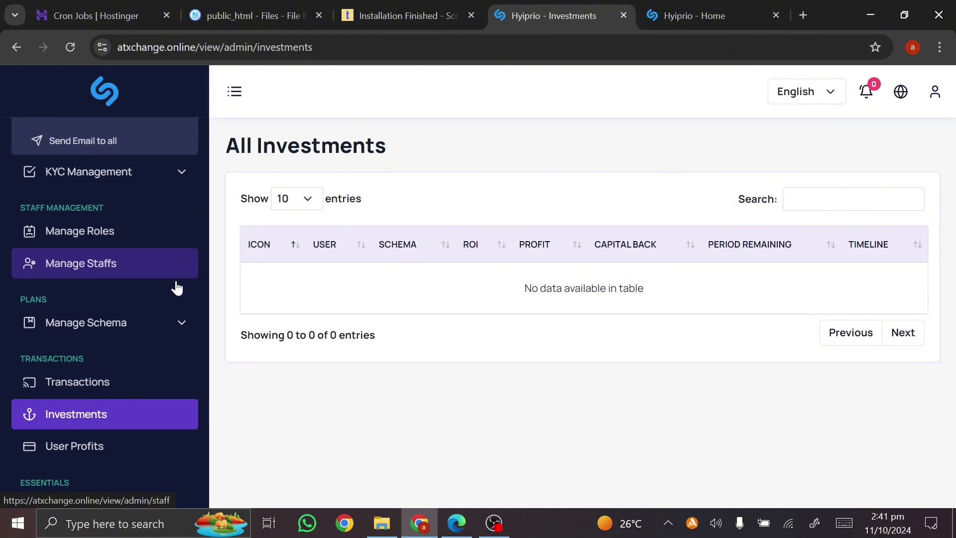
scroll(145, 386, down, 2)
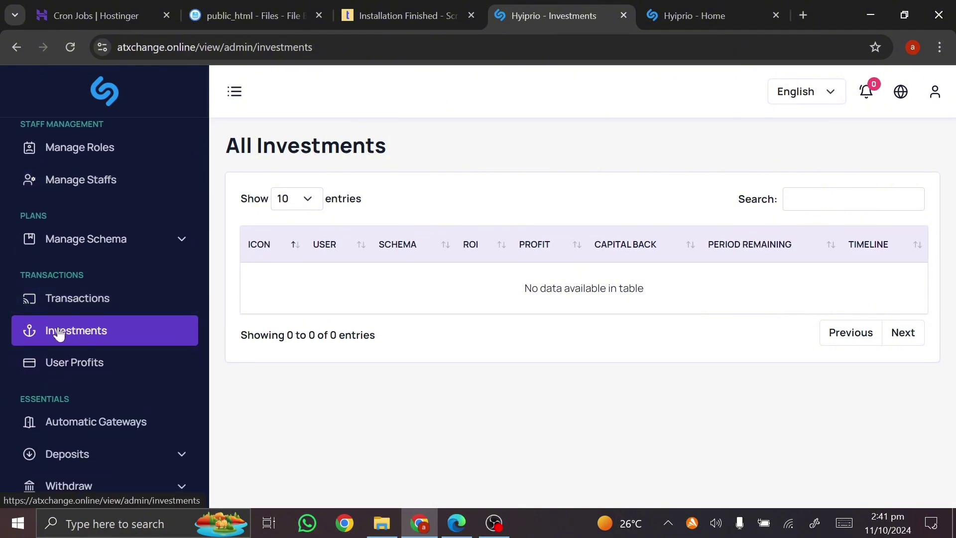
scroll(59, 332, down, 2)
scroll(99, 328, up, 7)
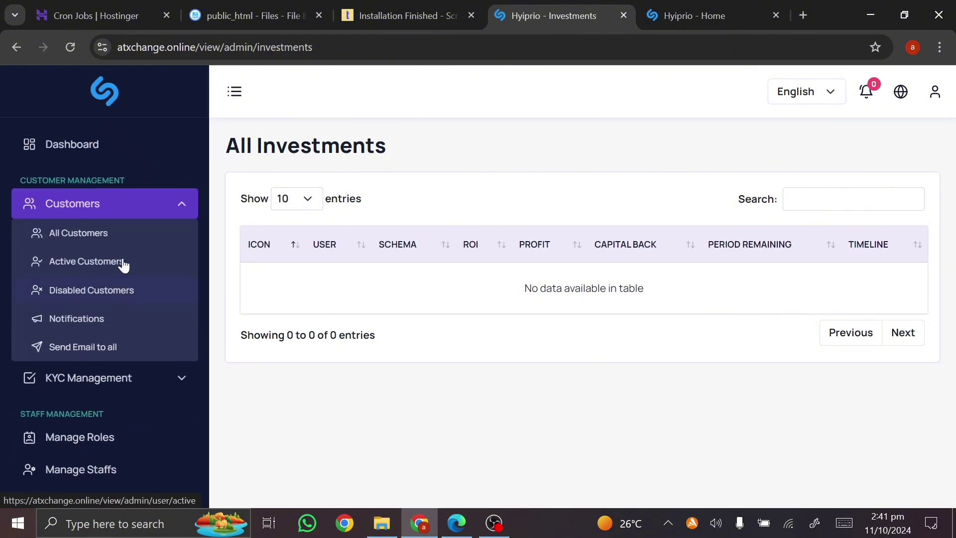
scroll(10, 341, down, 3)
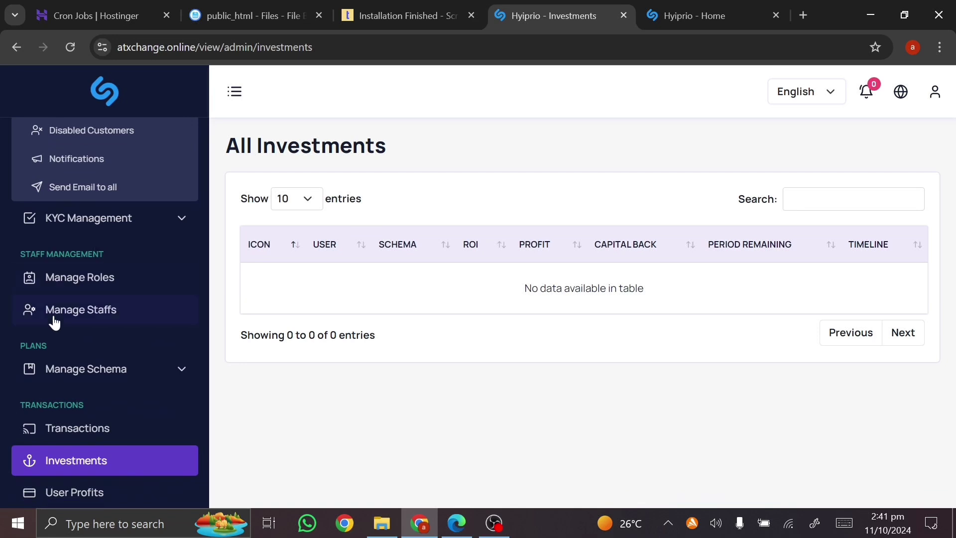
scroll(89, 387, down, 5)
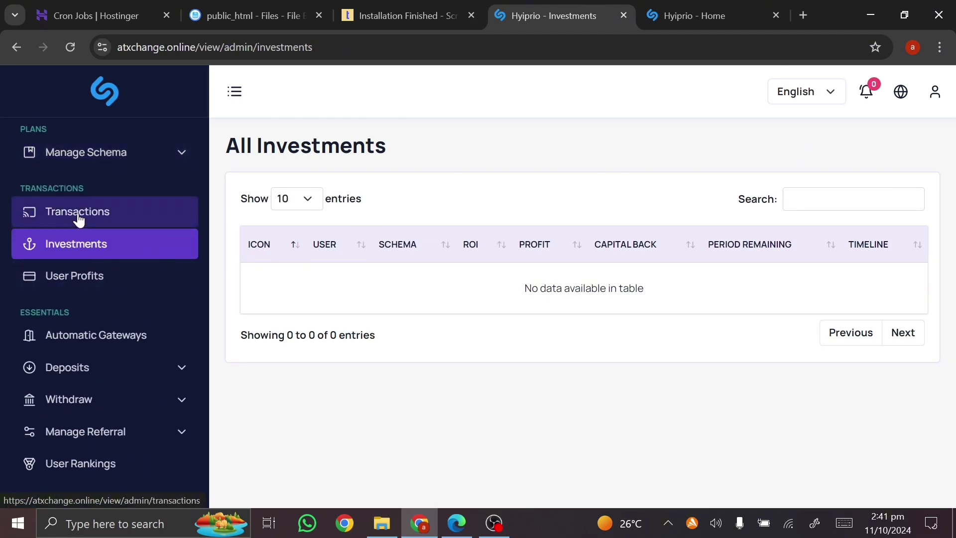
scroll(77, 342, down, 2)
scroll(78, 341, down, 7)
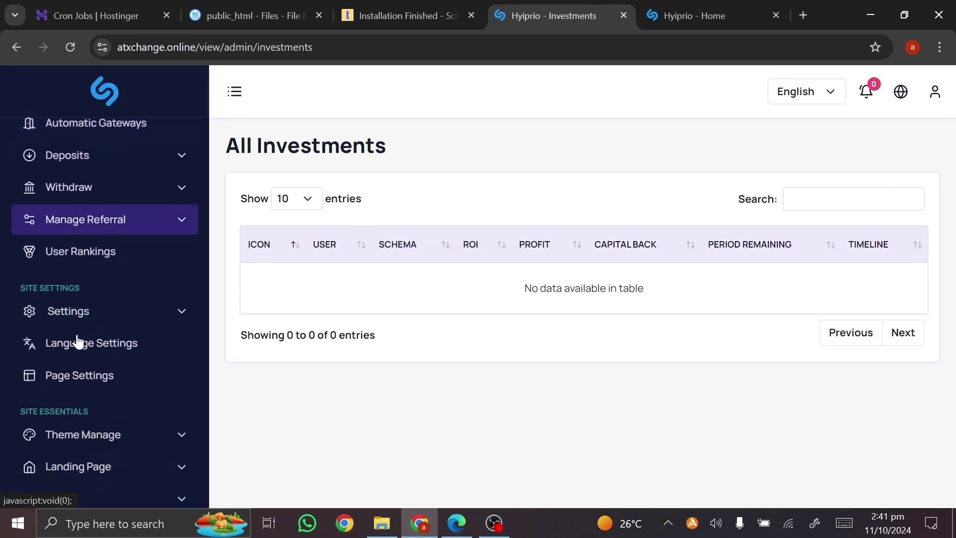
scroll(77, 341, up, 13)
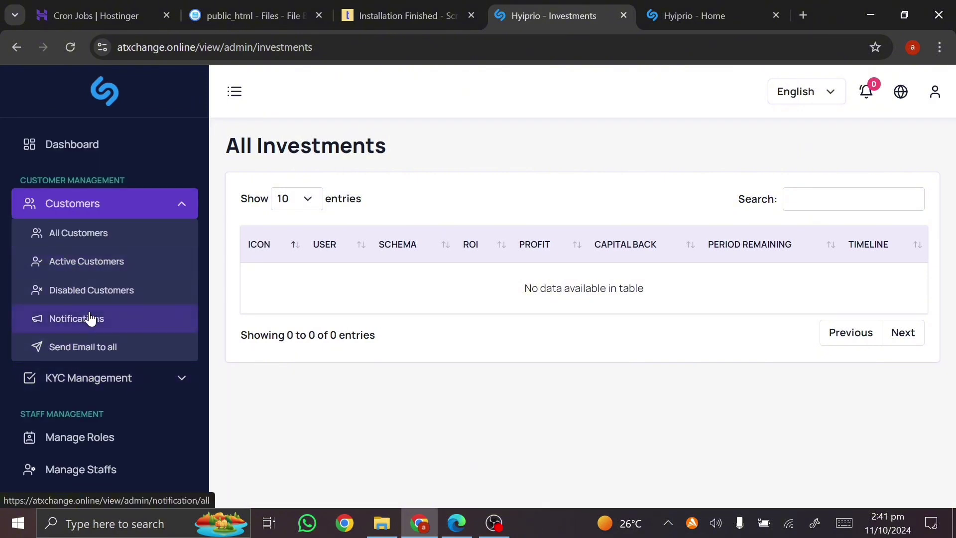
Step: Open the Manage Schema page, open the Starter Plan for editing and review its amount, return, capital back and cancellation settings
scroll(90, 316, down, 3)
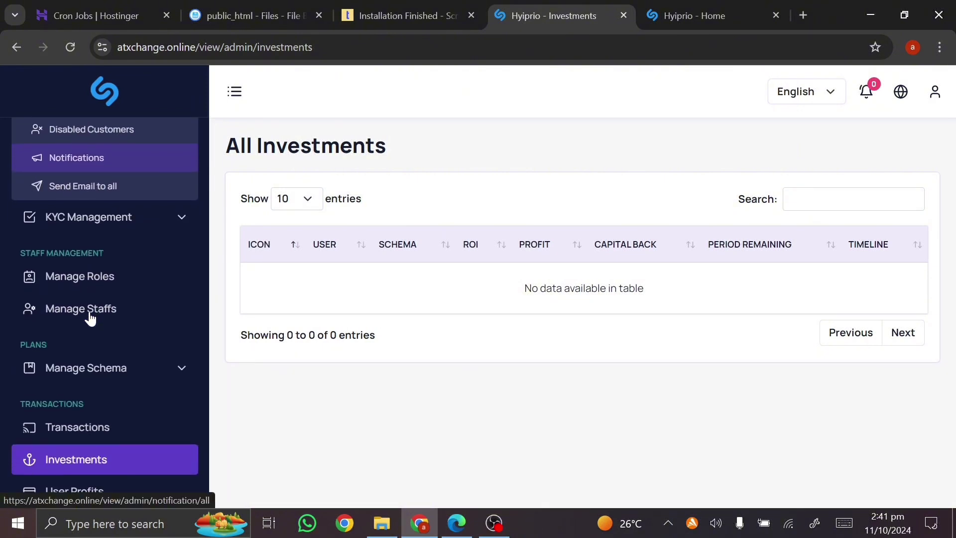
click(111, 368)
scroll(100, 369, down, 3)
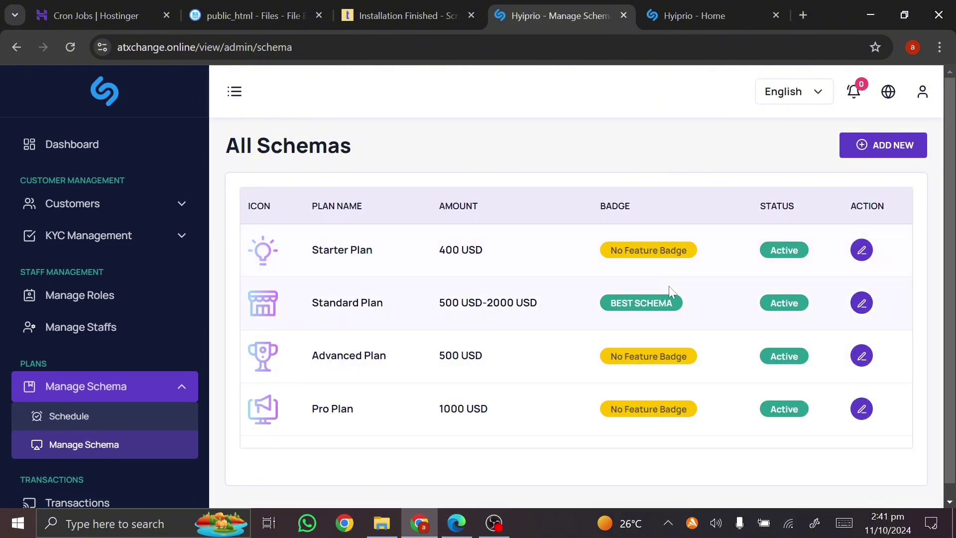
click(862, 251)
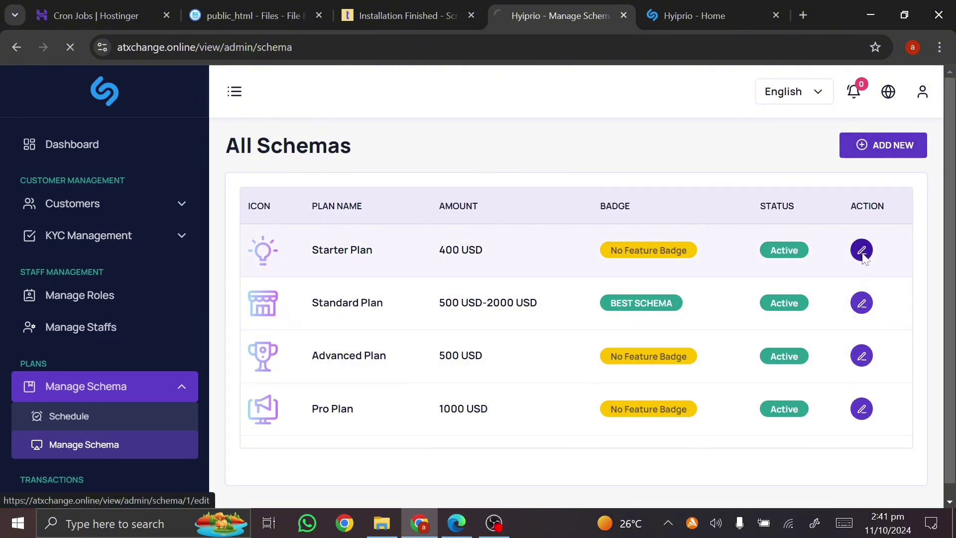
scroll(579, 384, down, 5)
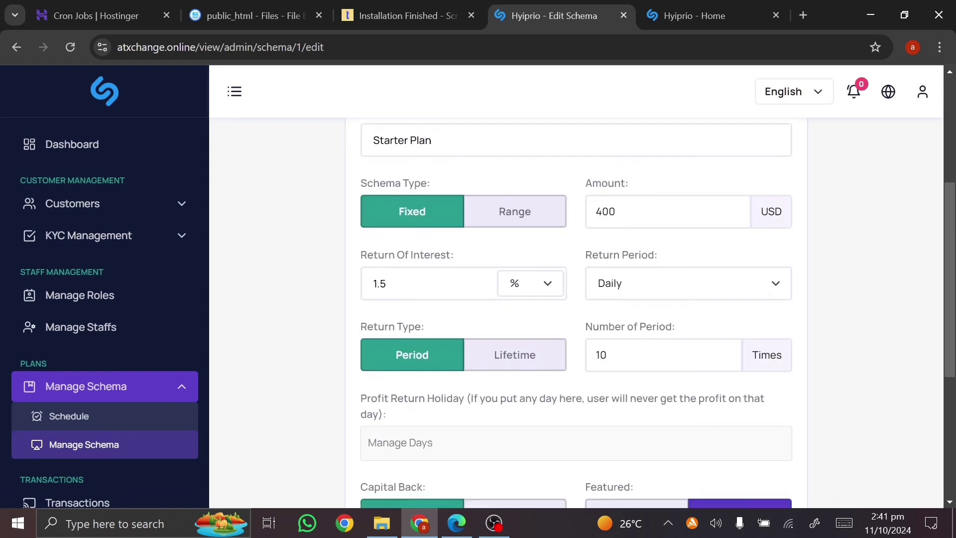
scroll(580, 384, down, 4)
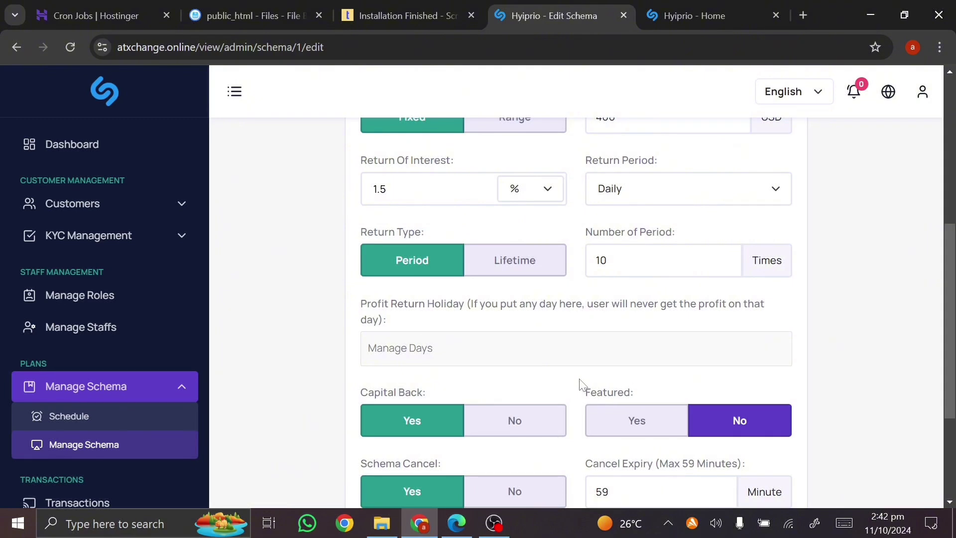
scroll(580, 384, up, 7)
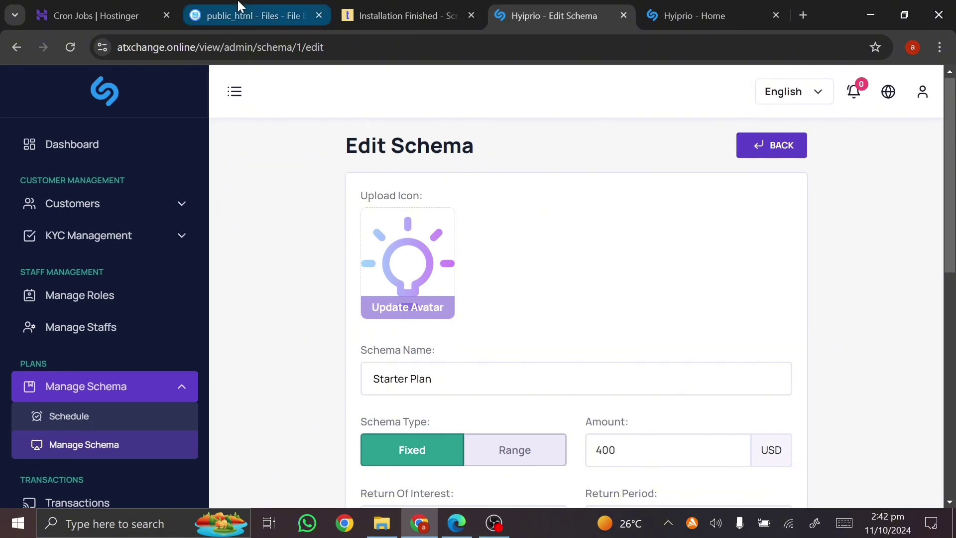
click(127, 11)
scroll(448, 262, up, 8)
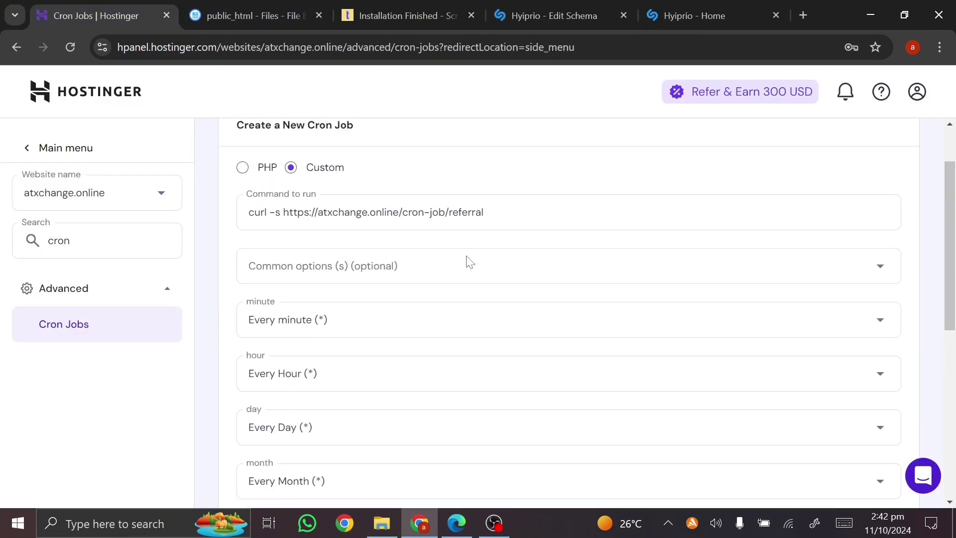
click(243, 241)
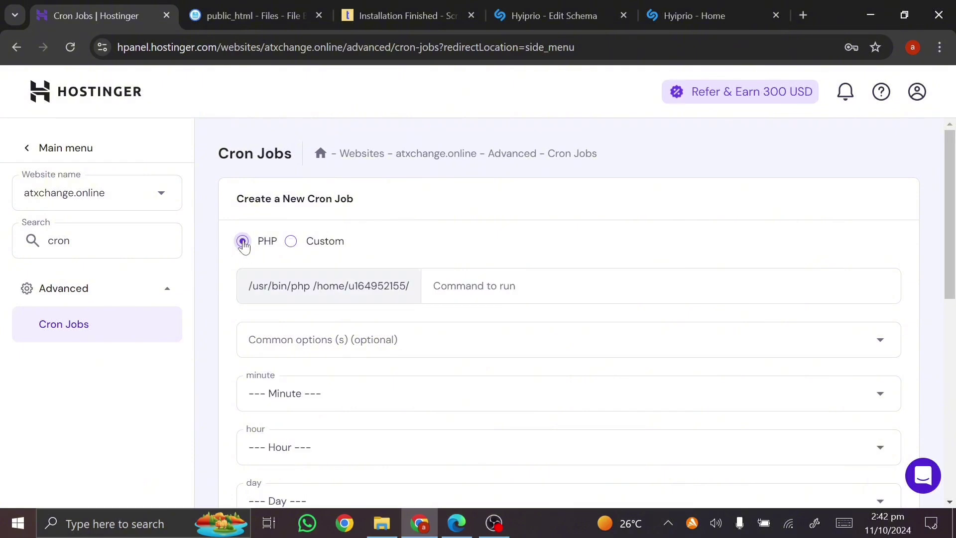
click(498, 287)
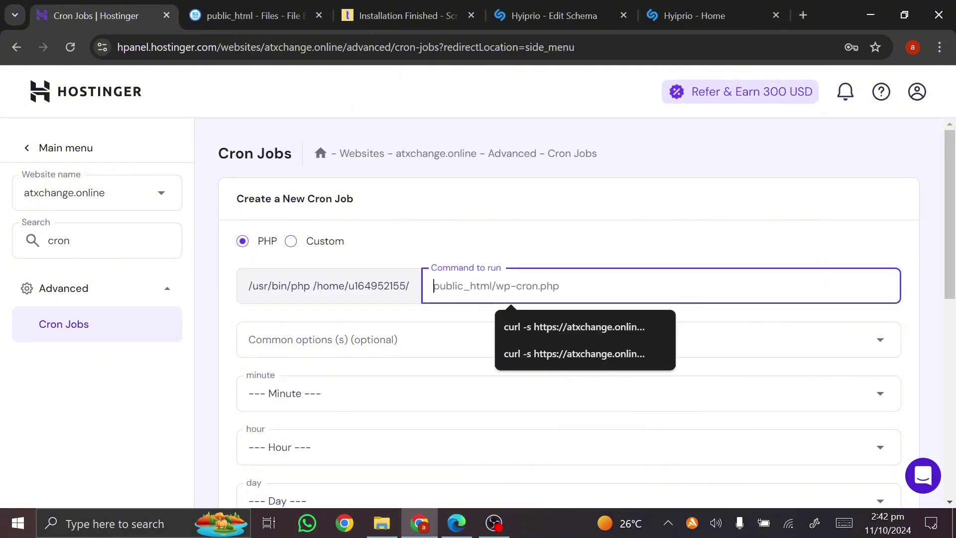
click(561, 333)
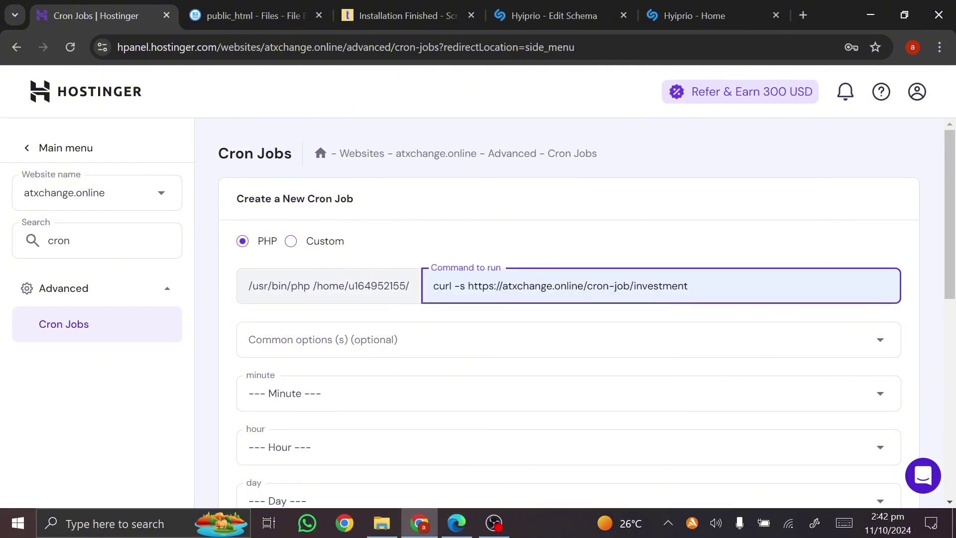
Step: Set the PHP cron job's minute to Every minute (*) and its hour to Every Hour (*)
scroll(585, 230, down, 2)
click(508, 287)
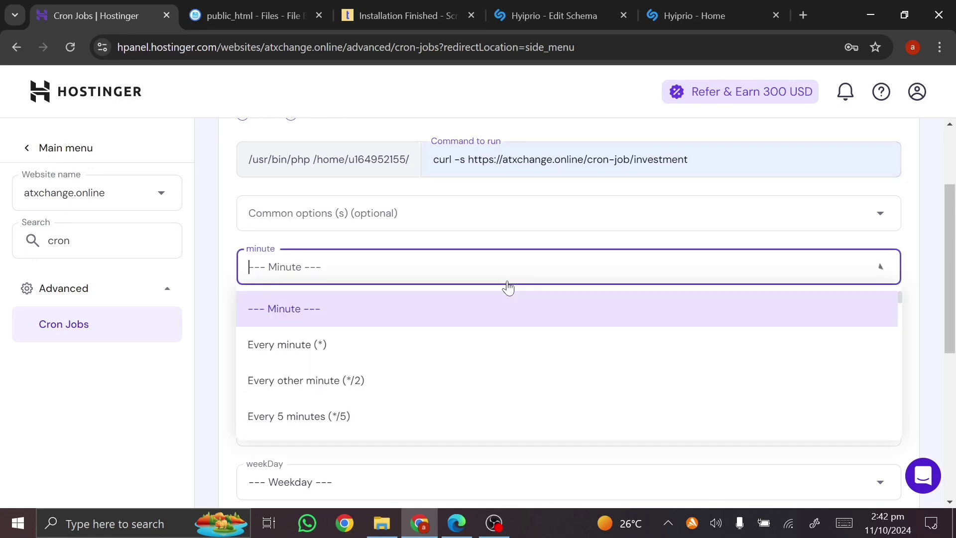
click(365, 355)
click(401, 334)
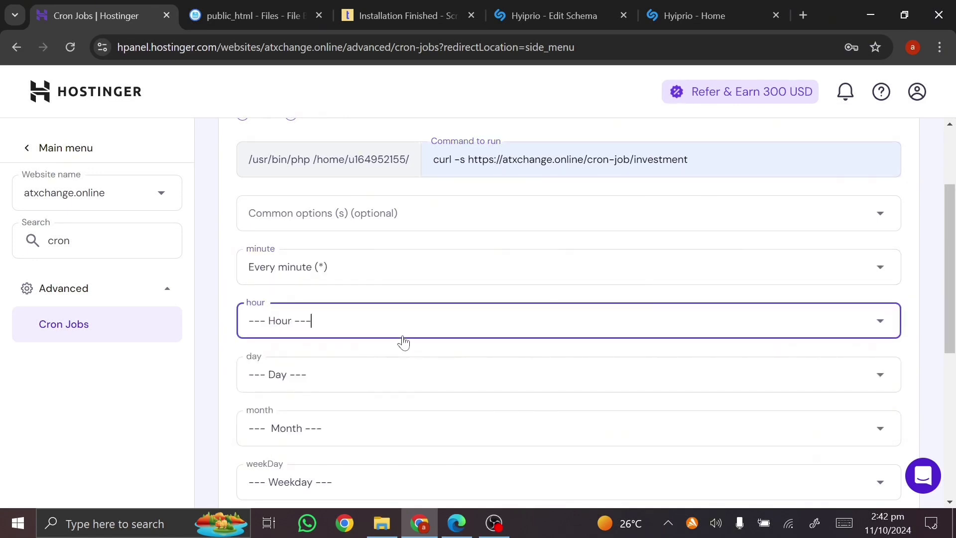
scroll(376, 438, down, 4)
scroll(376, 448, down, 9)
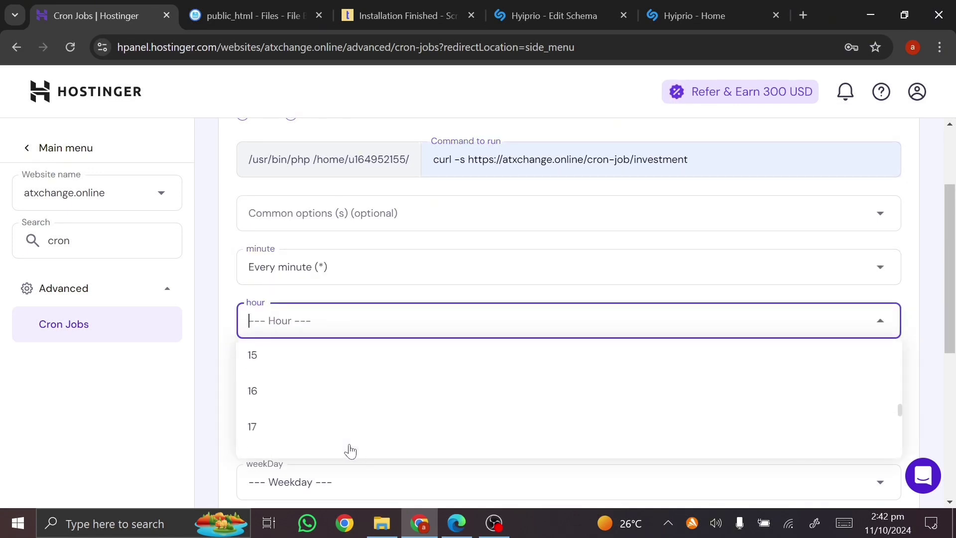
scroll(350, 451, down, 3)
scroll(348, 449, up, 2)
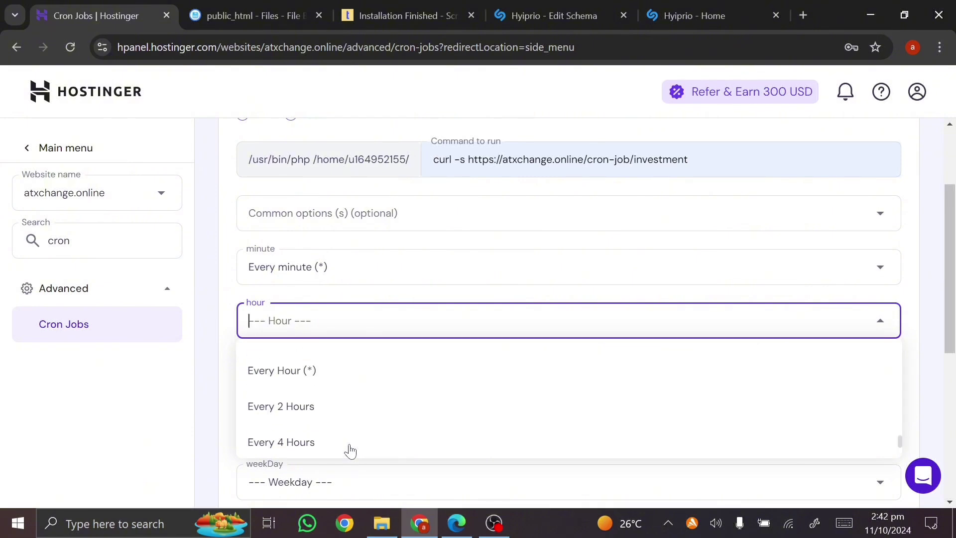
click(292, 406)
Step: Set the PHP cron job's day to Every Day (*)
click(346, 377)
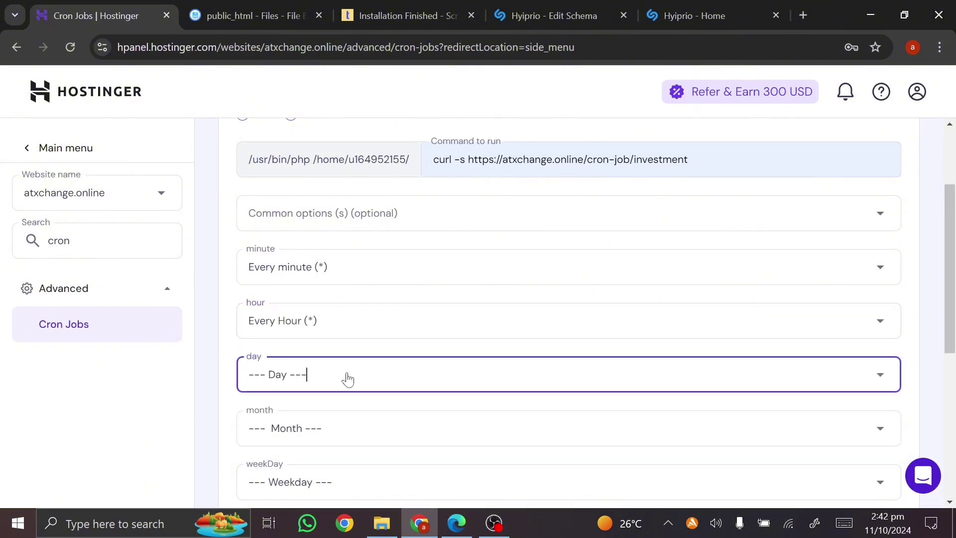
scroll(345, 378, down, 5)
scroll(322, 227, down, 15)
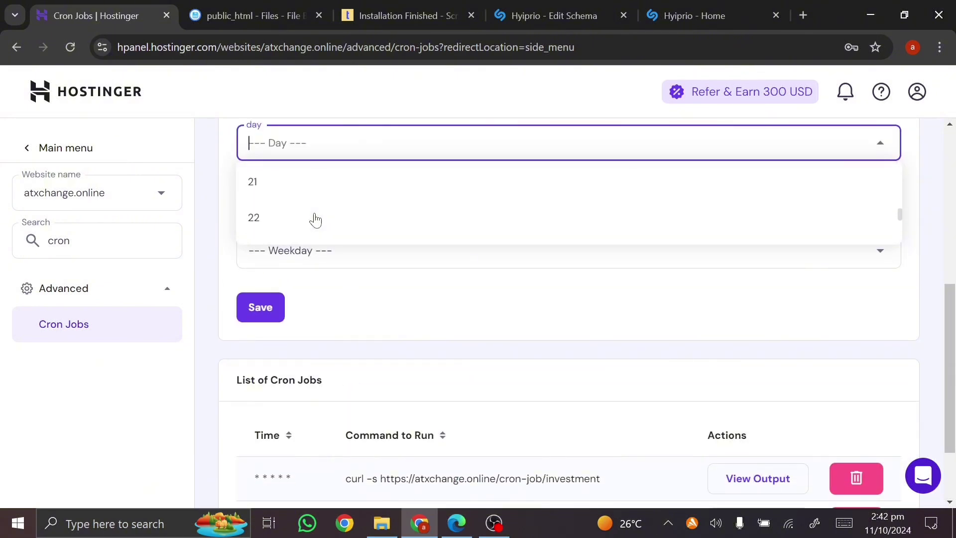
scroll(316, 219, up, 5)
scroll(314, 219, up, 10)
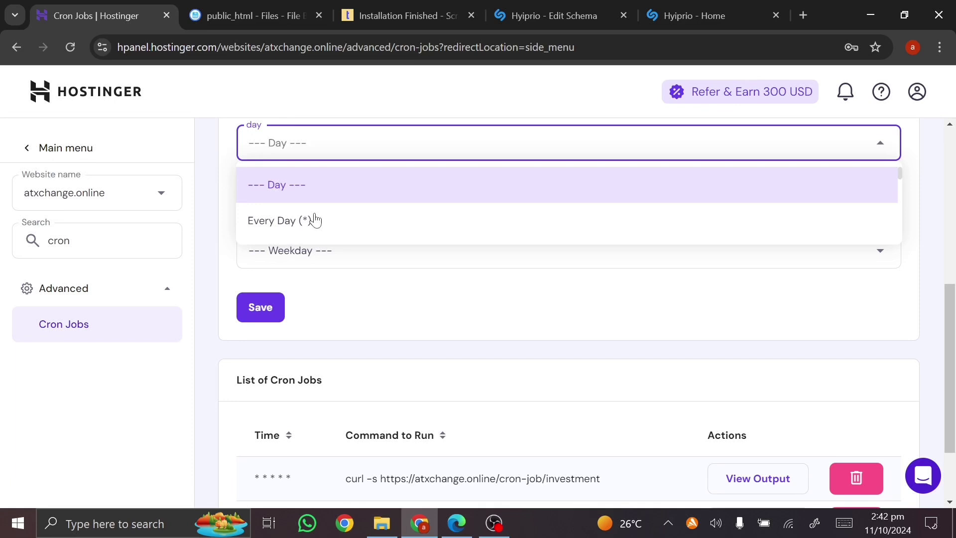
click(284, 220)
Step: Set the PHP cron job's weekday to Every Weekday (*) and month to Every Month (*), and try to save it
click(324, 254)
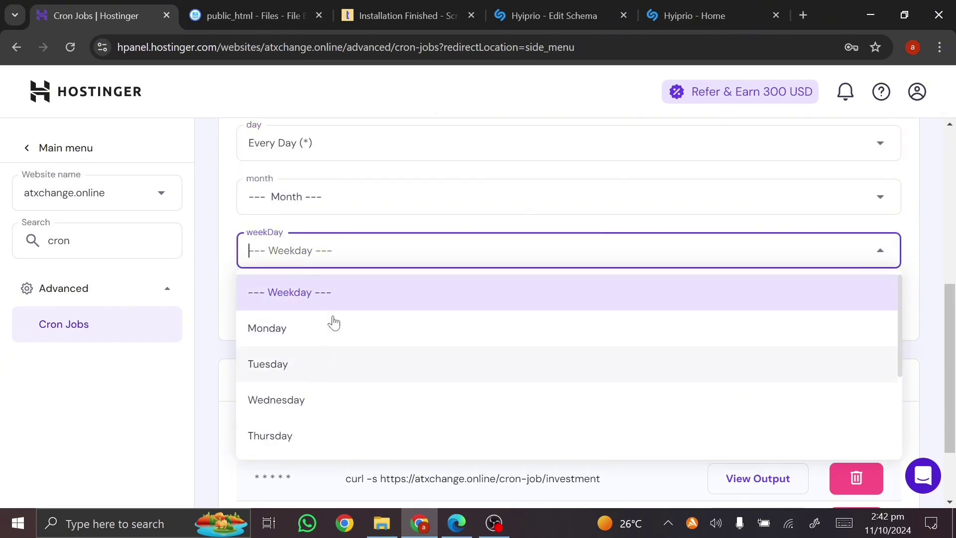
scroll(313, 394, down, 3)
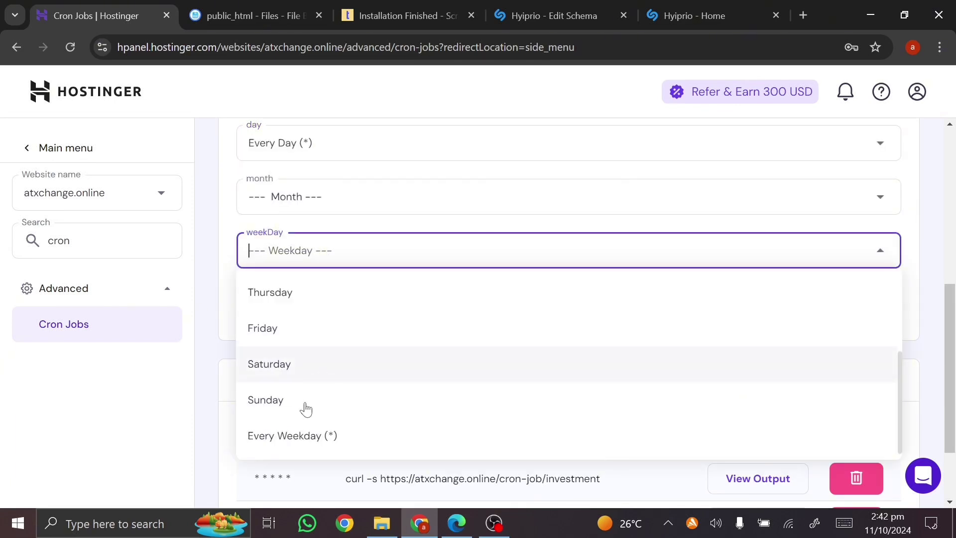
click(309, 438)
click(338, 194)
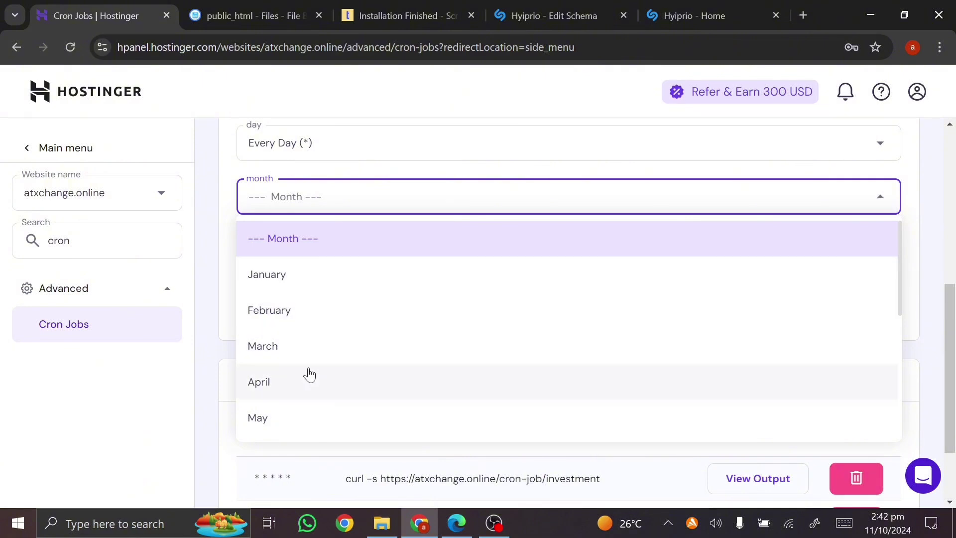
scroll(310, 375, down, 5)
click(306, 433)
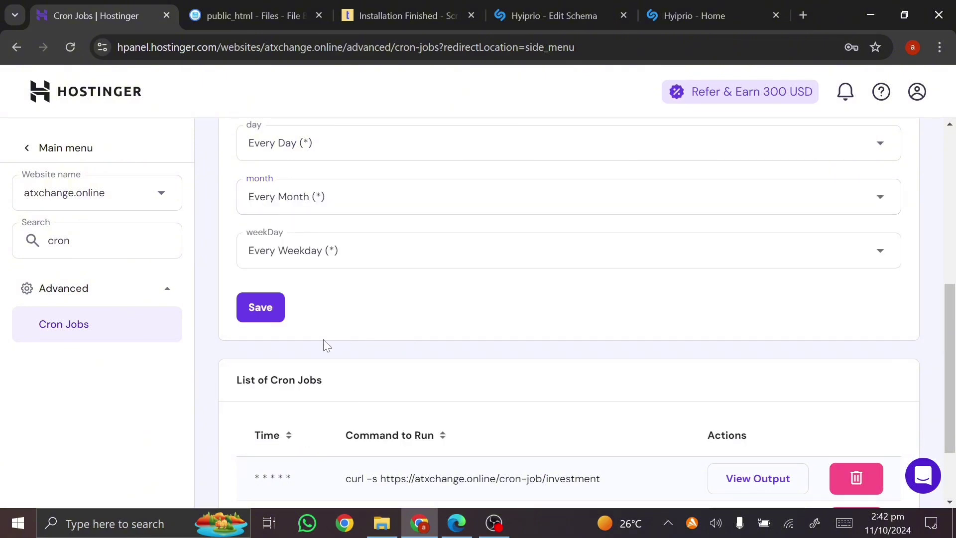
click(259, 308)
scroll(444, 347, down, 2)
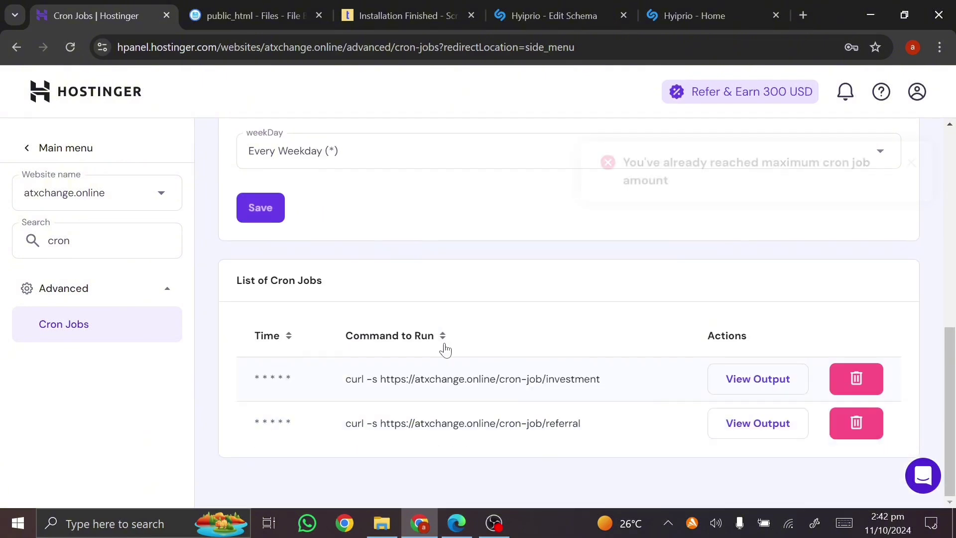
scroll(640, 246, up, 1)
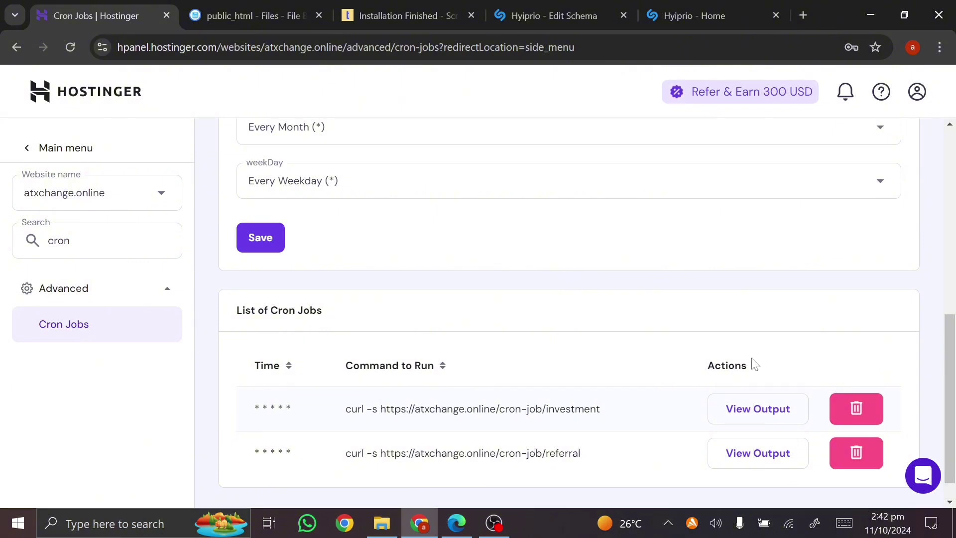
Step: Delete the referral cron job, confirming the data deletion, and save the new PHP investment cron job
click(851, 453)
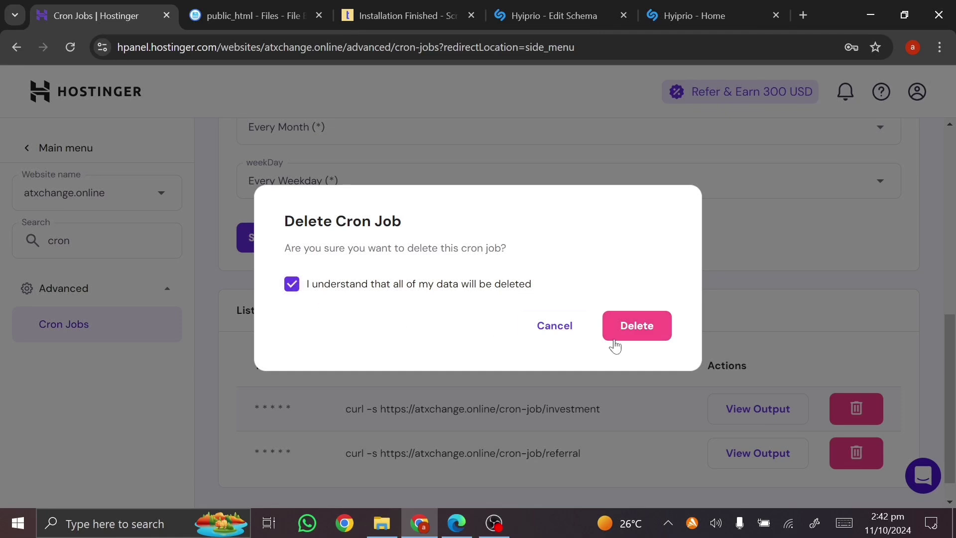
click(625, 329)
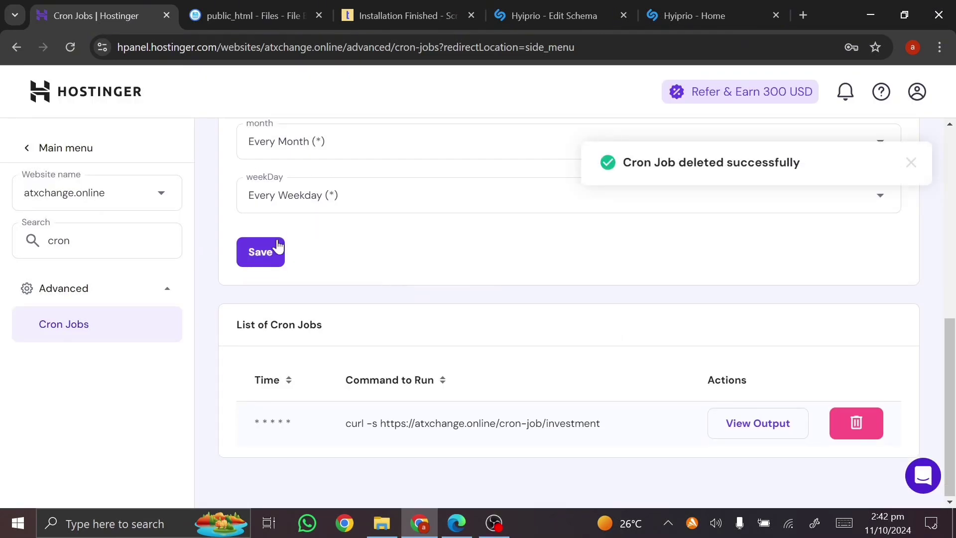
click(277, 247)
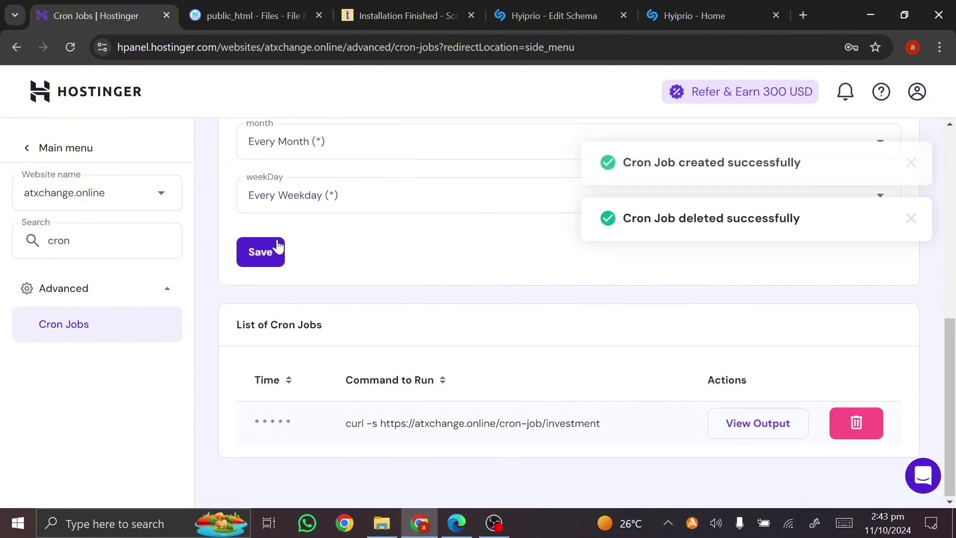
scroll(388, 279, down, 1)
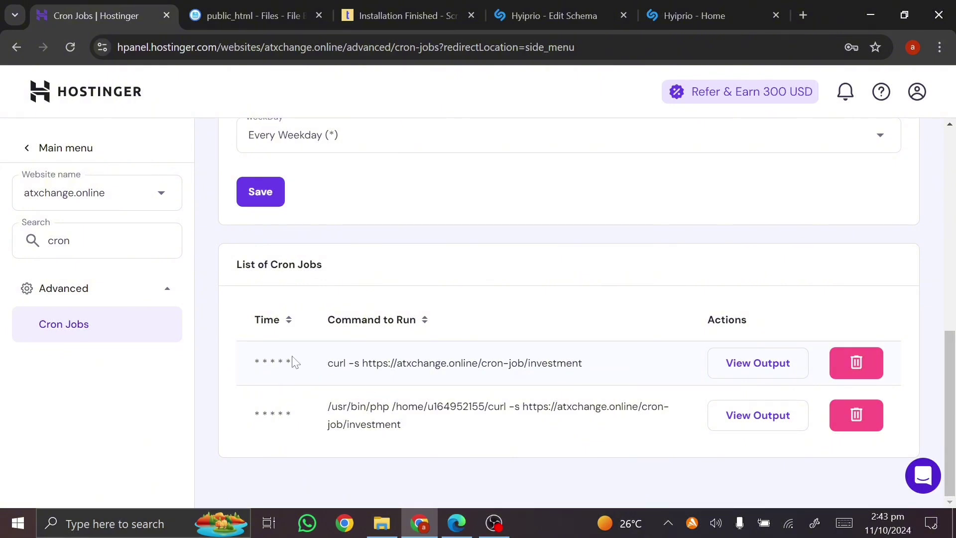
scroll(516, 380, up, 10)
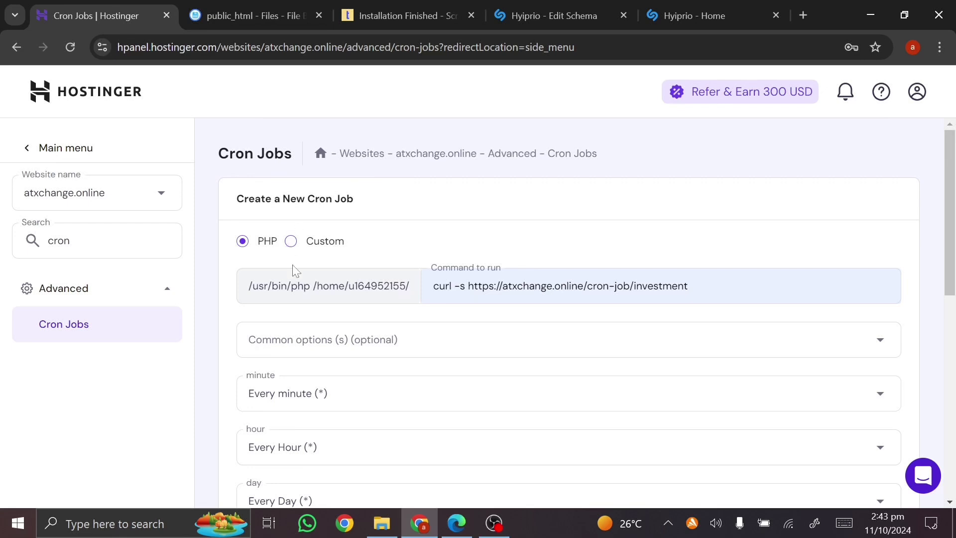
Step: Switch back to the Hyiprio admin area and examine the Starter Plan form and the site essentials, templates and other sections
click(508, 5)
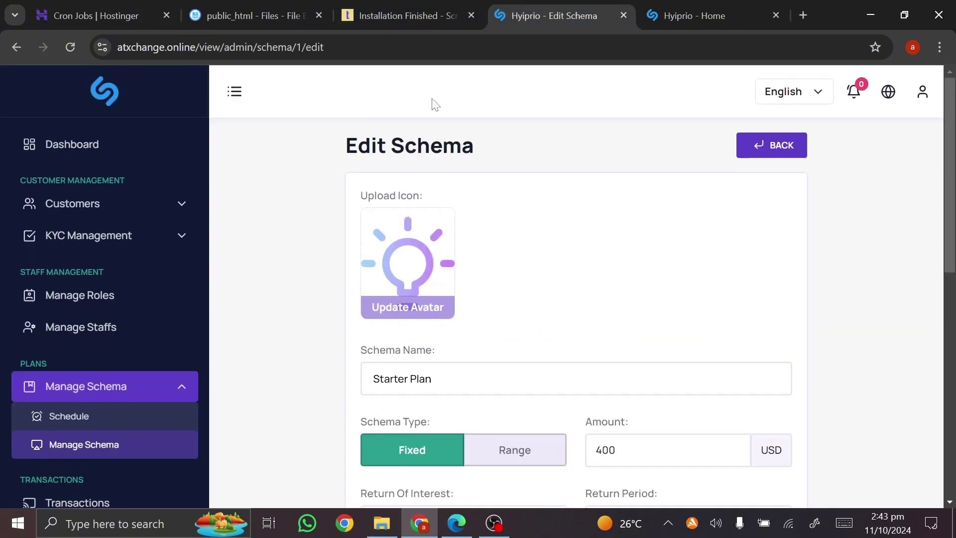
scroll(359, 264, down, 10)
scroll(359, 264, up, 10)
scroll(99, 258, down, 10)
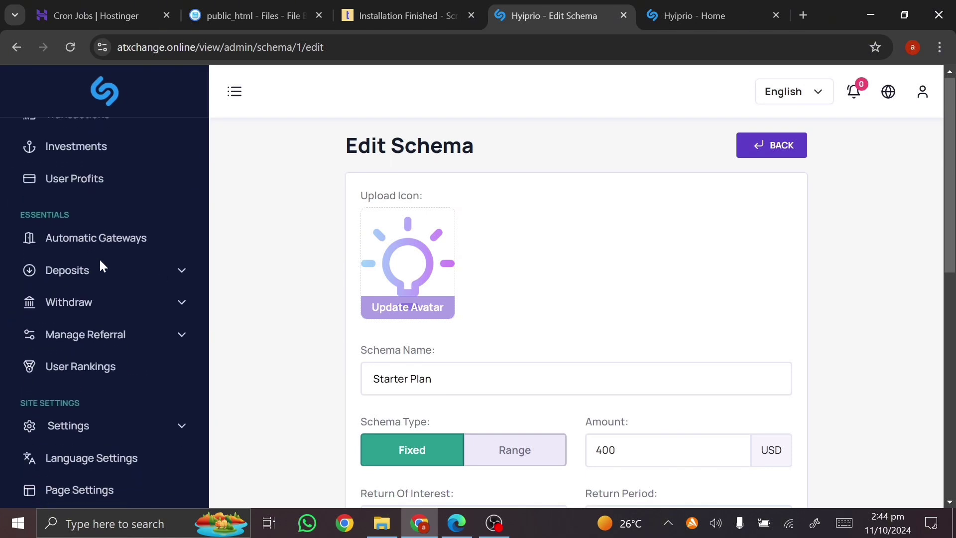
scroll(148, 290, down, 3)
scroll(151, 265, down, 3)
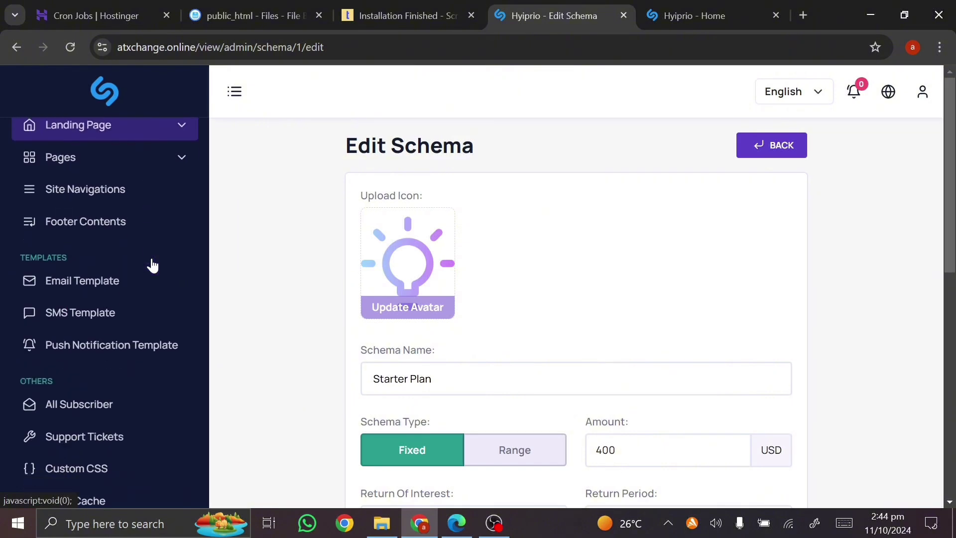
scroll(126, 394, down, 1)
Step: View the site's home page briefly, return to the admin area and expand the Theme Manage section under Site Essentials
click(647, 7)
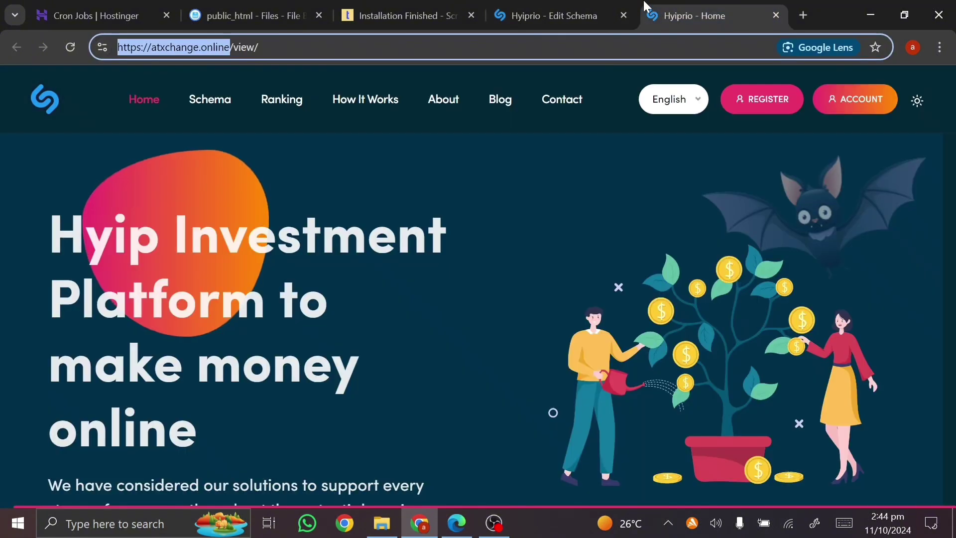
click(557, 7)
scroll(96, 277, down, 5)
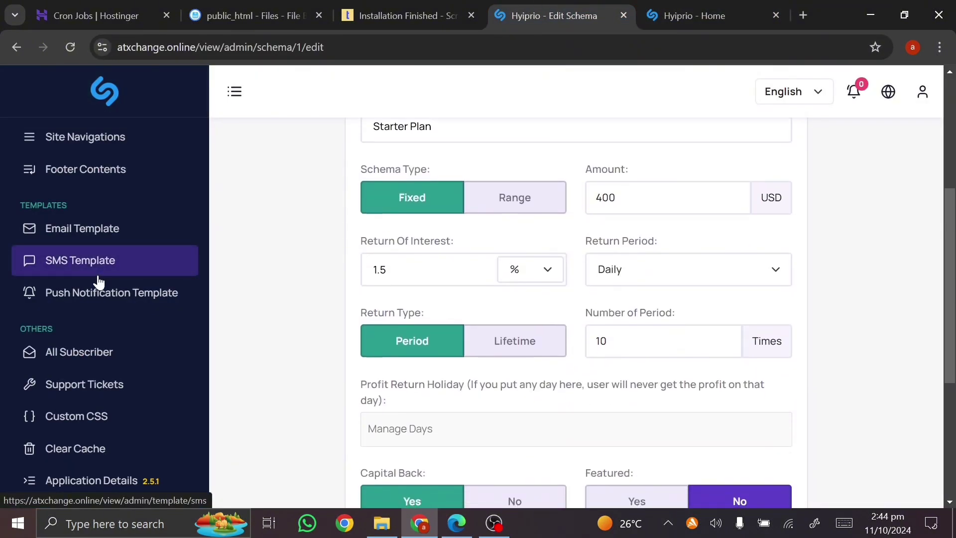
scroll(92, 413, up, 4)
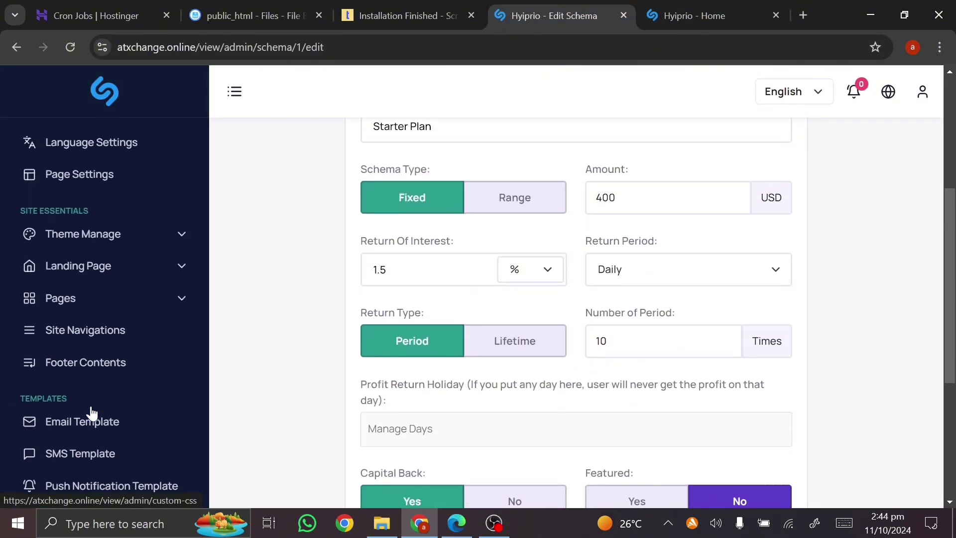
click(137, 260)
click(137, 260)
click(148, 244)
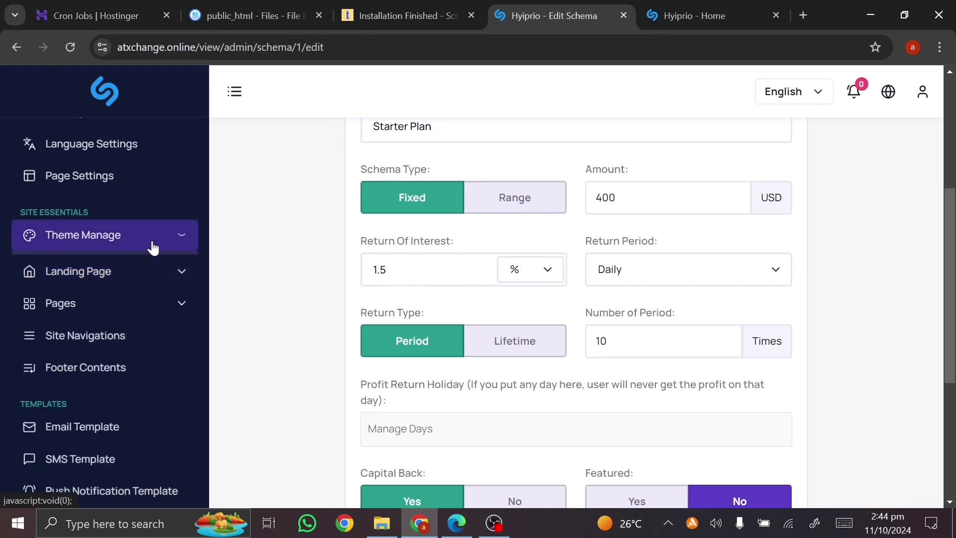
Step: Open the site theme settings and examine the previews of the Default, Investify, Money Invest and Mining Invest themes
click(125, 272)
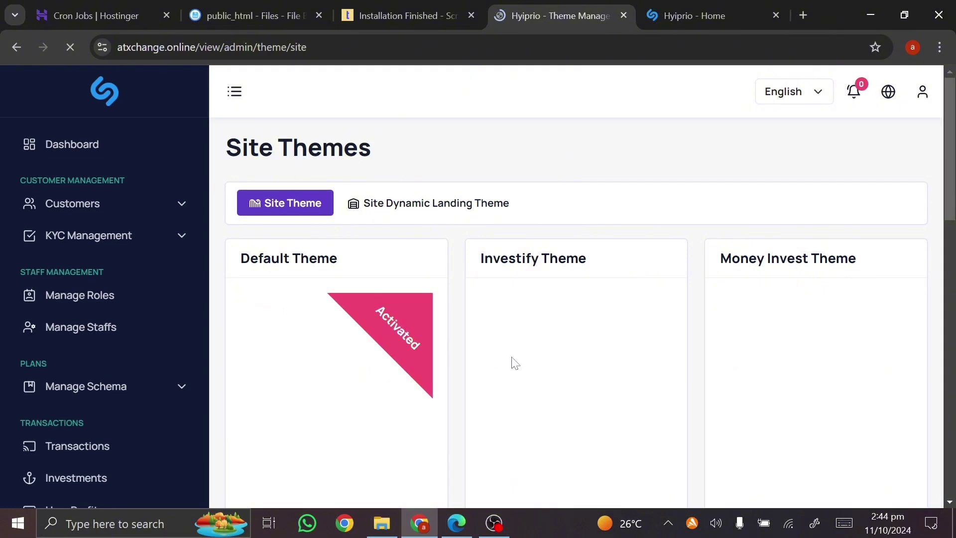
scroll(513, 363, down, 4)
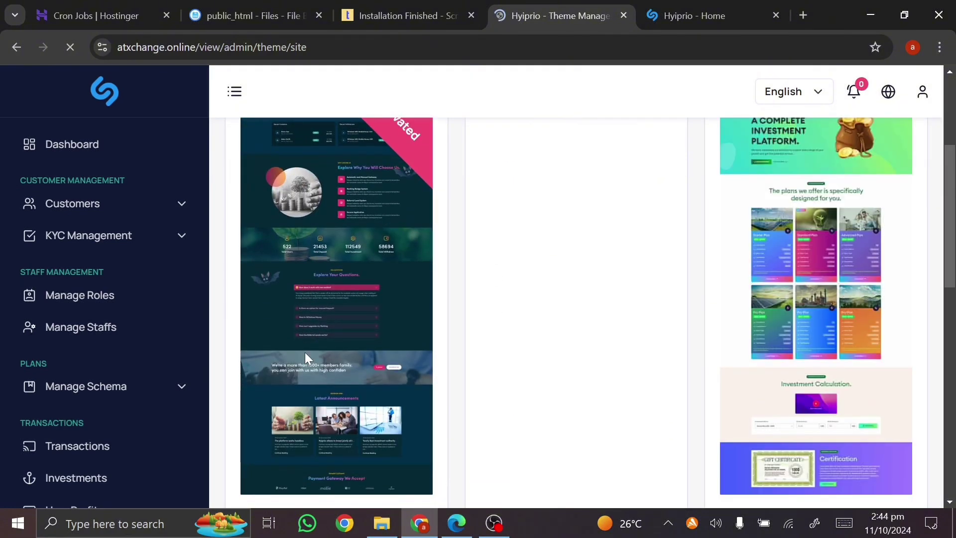
scroll(450, 374, up, 3)
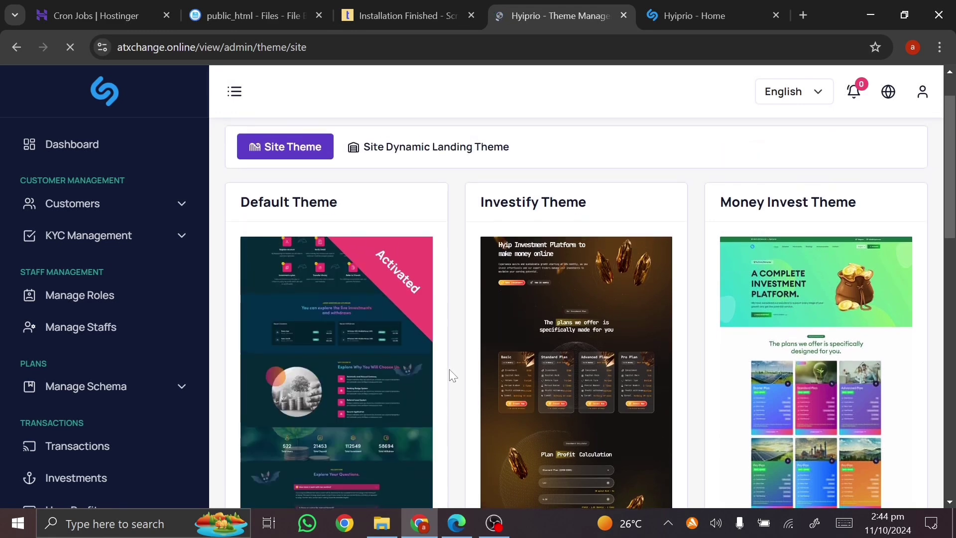
scroll(450, 374, down, 4)
scroll(451, 375, down, 8)
scroll(540, 222, up, 9)
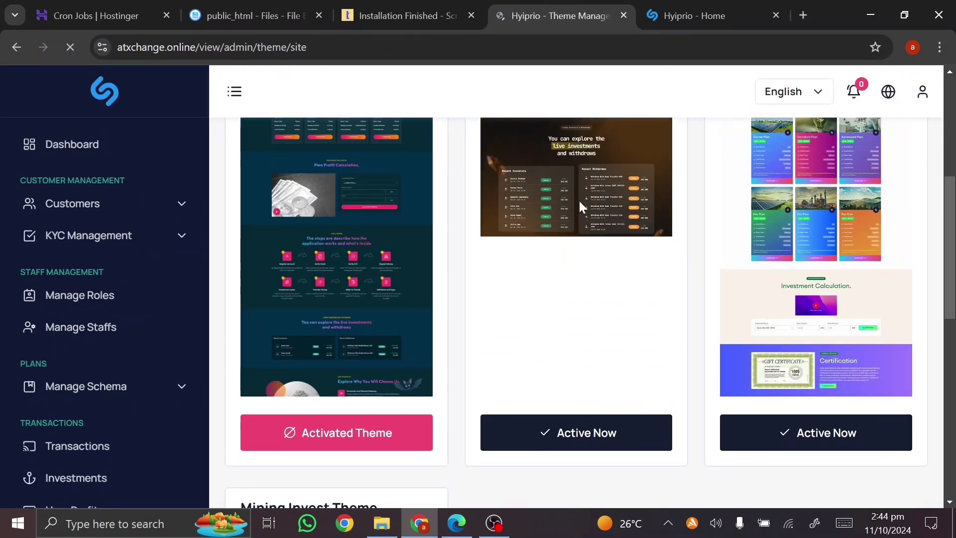
scroll(536, 271, up, 3)
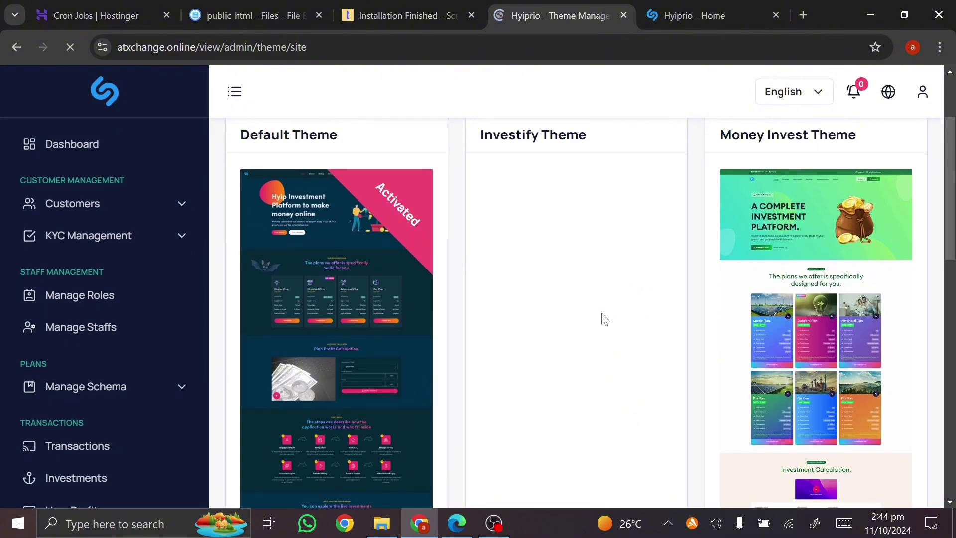
scroll(554, 359, down, 3)
scroll(543, 354, down, 5)
scroll(690, 340, up, 7)
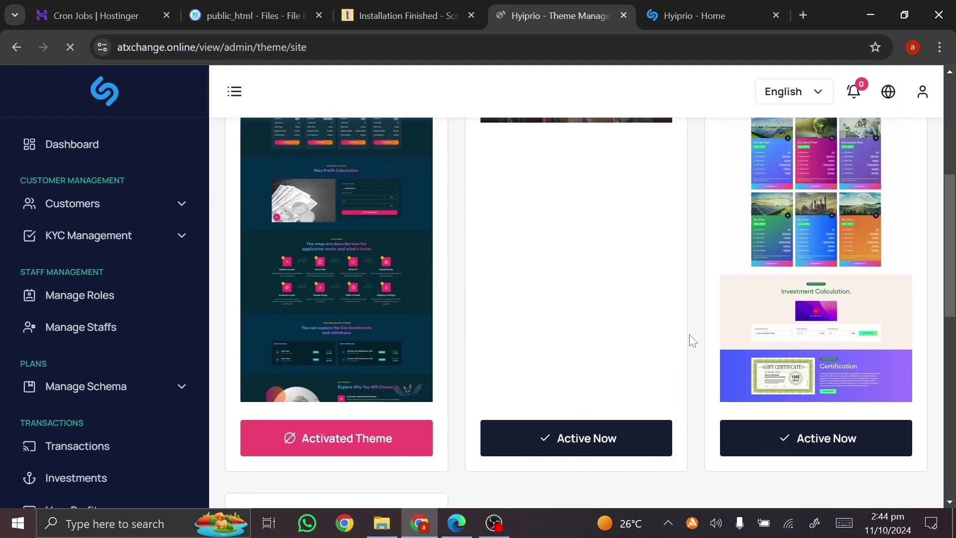
scroll(691, 340, down, 10)
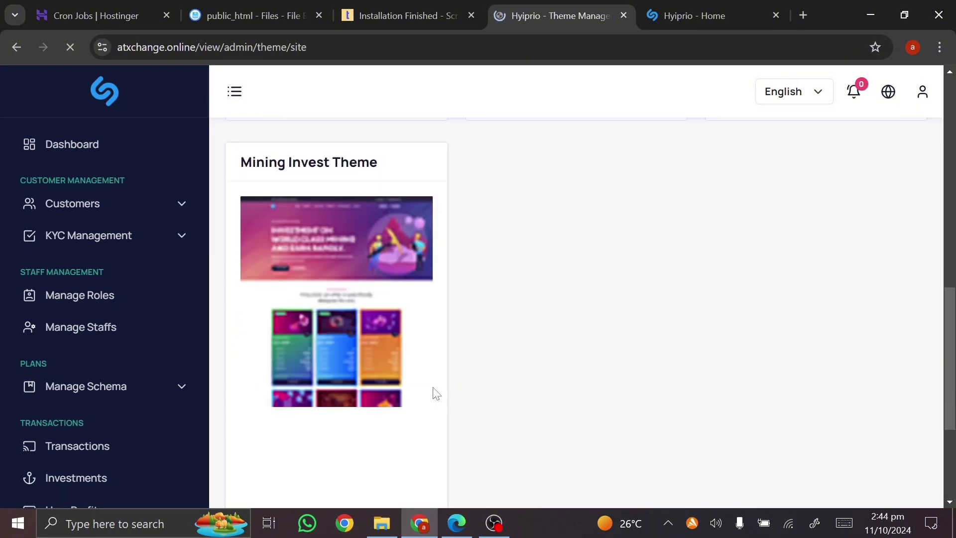
Step: Activate the Money Invest Theme as the site theme
scroll(673, 331, up, 7)
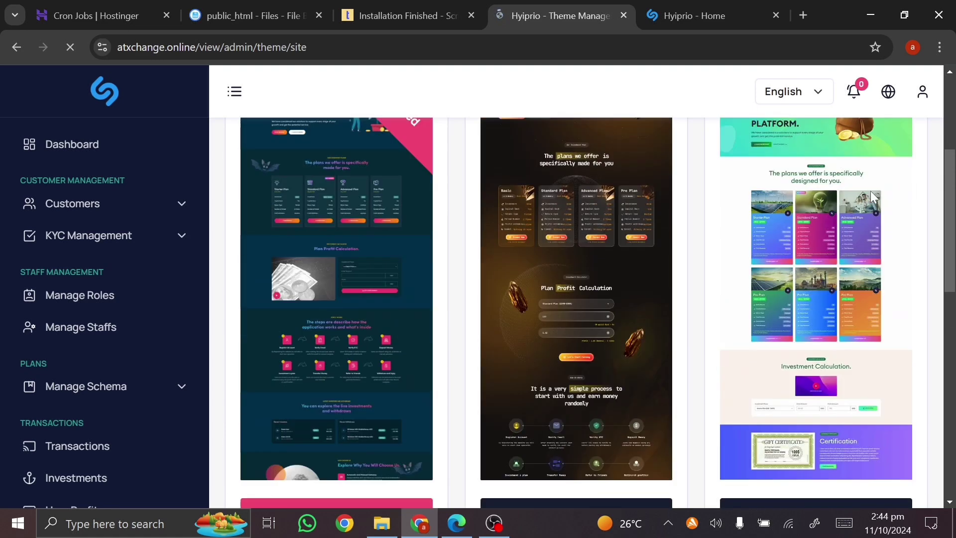
scroll(872, 197, down, 2)
scroll(870, 197, down, 1)
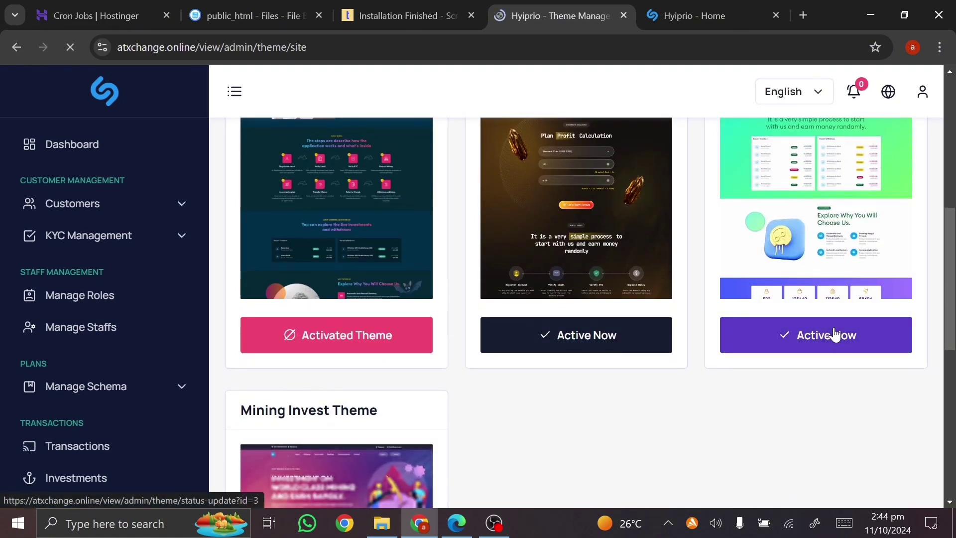
click(836, 335)
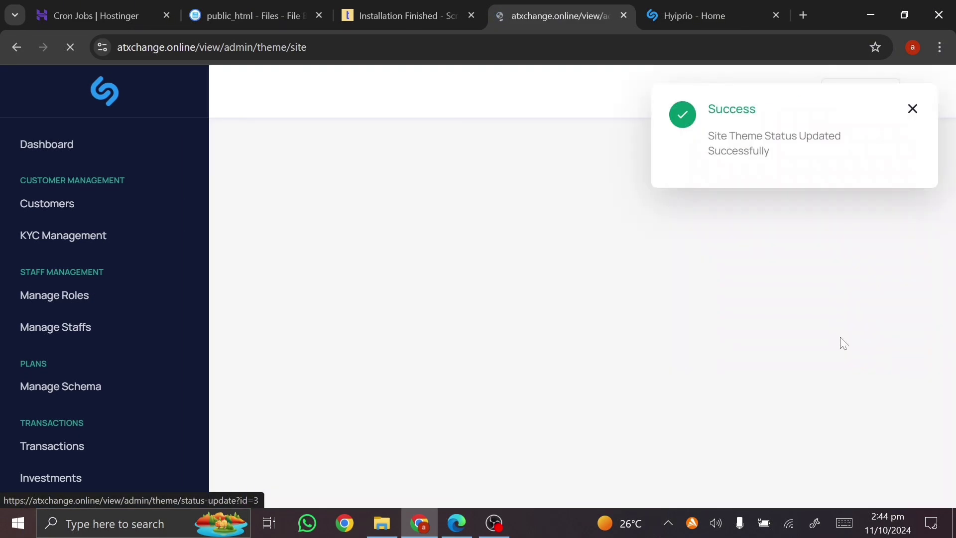
Step: Switch to the site's home page, reload it and examine its hero, investment plans and profit calculation sections
click(664, 6)
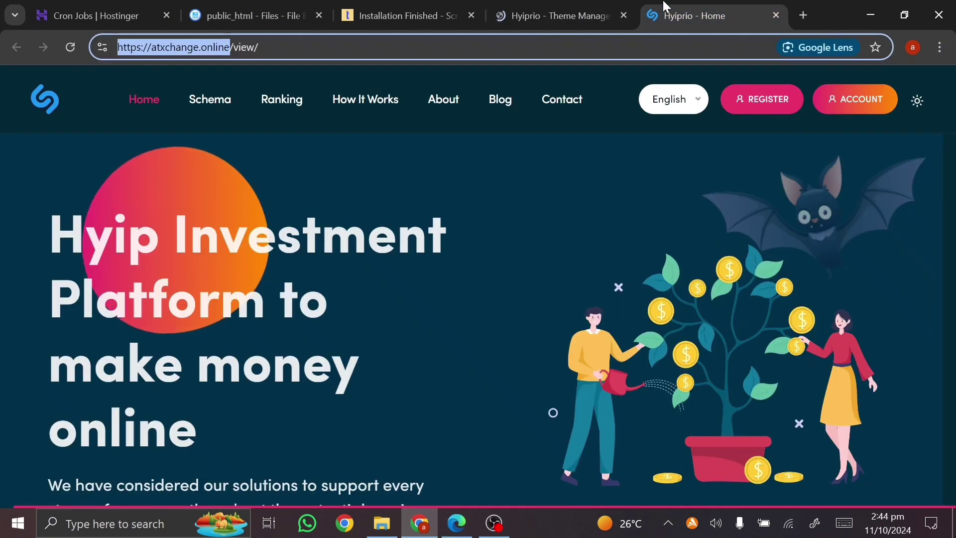
click(71, 46)
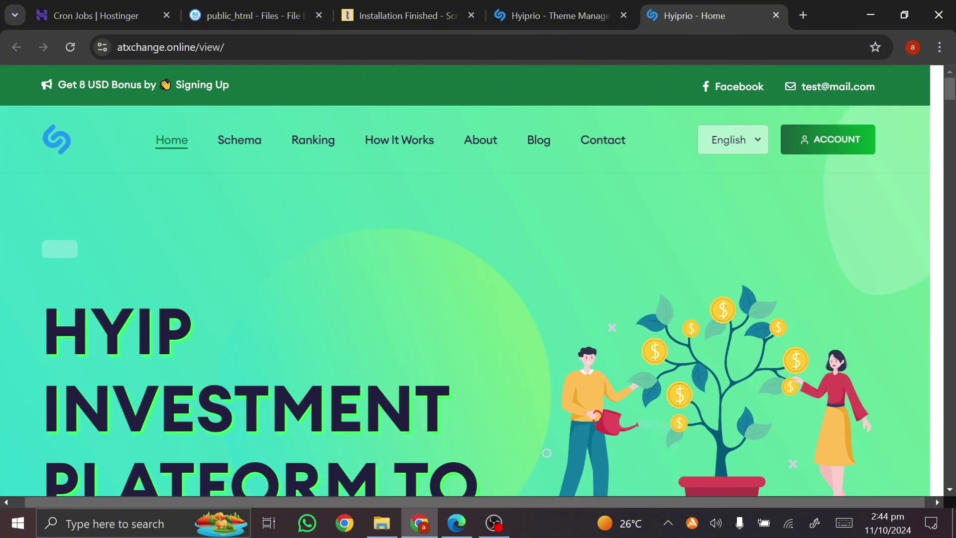
scroll(101, 338, down, 3)
scroll(99, 335, down, 15)
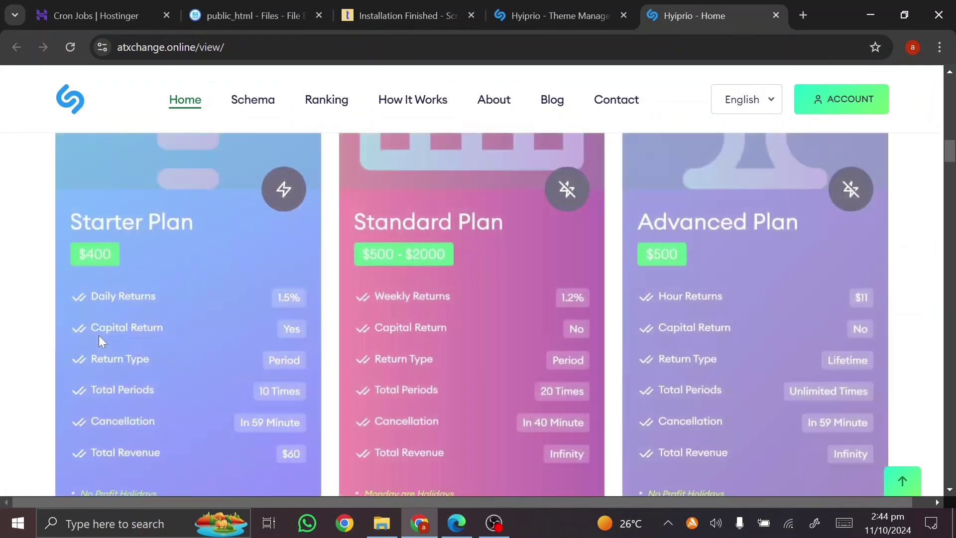
scroll(99, 340, down, 8)
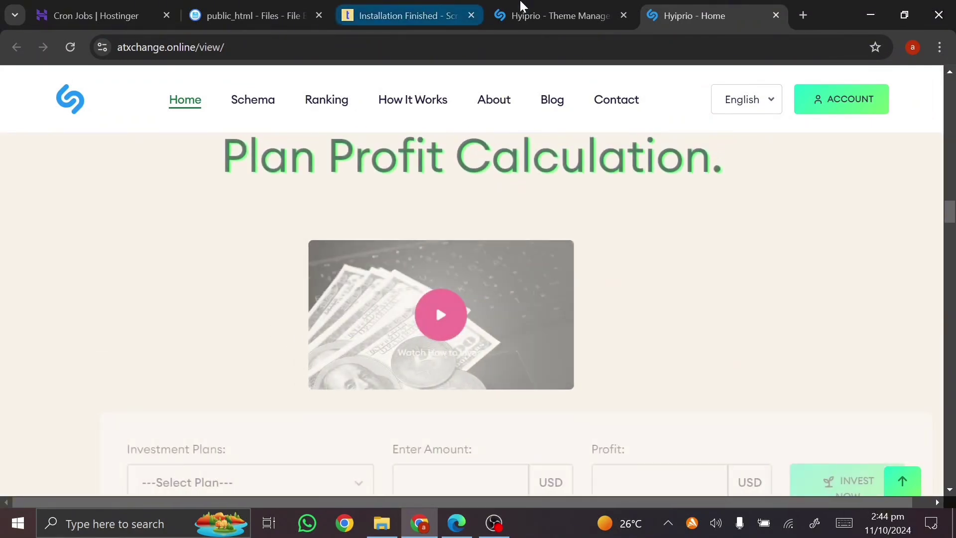
Step: Return to the Site Themes page in the admin area and look over the available themes again
click(521, 7)
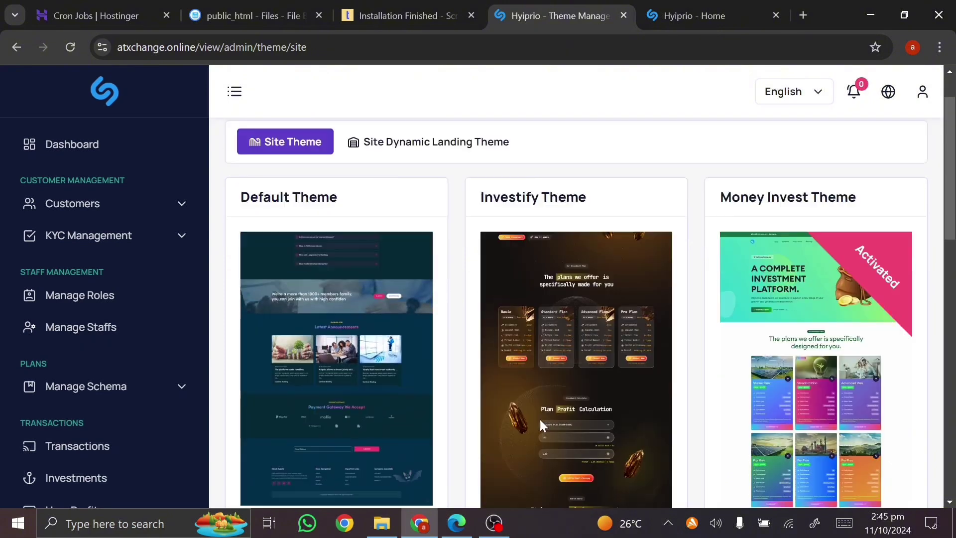
scroll(540, 425, down, 5)
scroll(540, 419, up, 2)
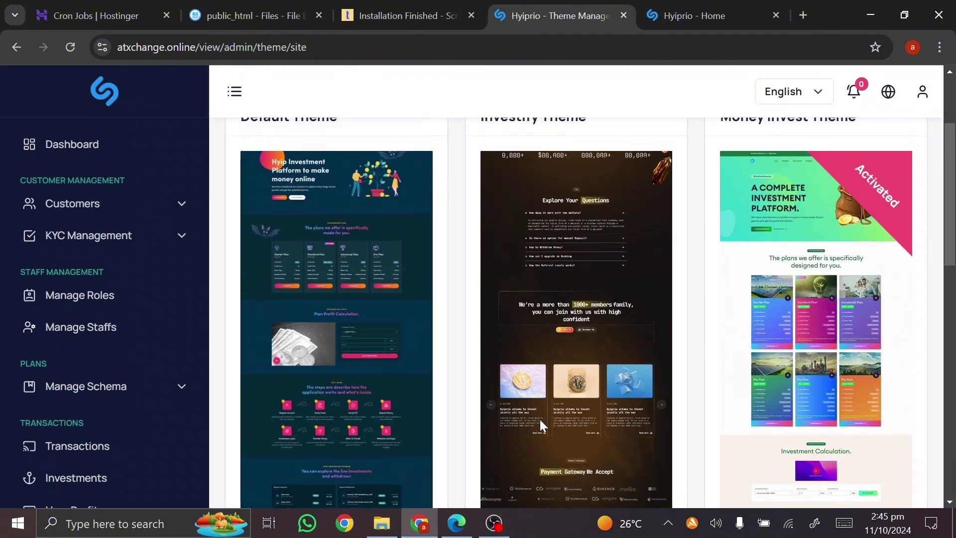